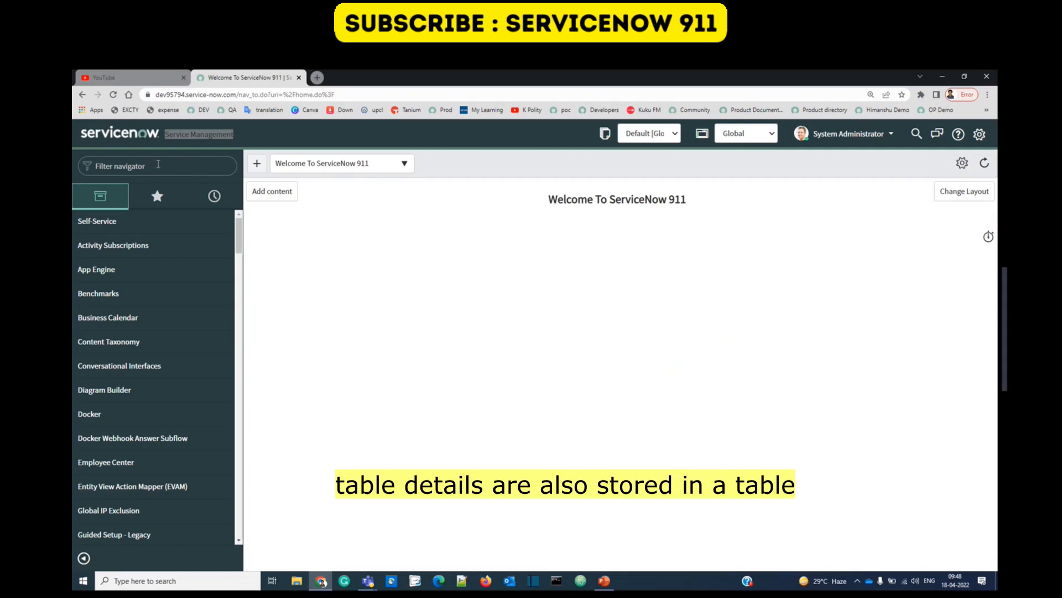
# Step: Filter the navigator for "tables" and open the System Definition Tables list in a separate browser tab
pyautogui.click(158, 165)
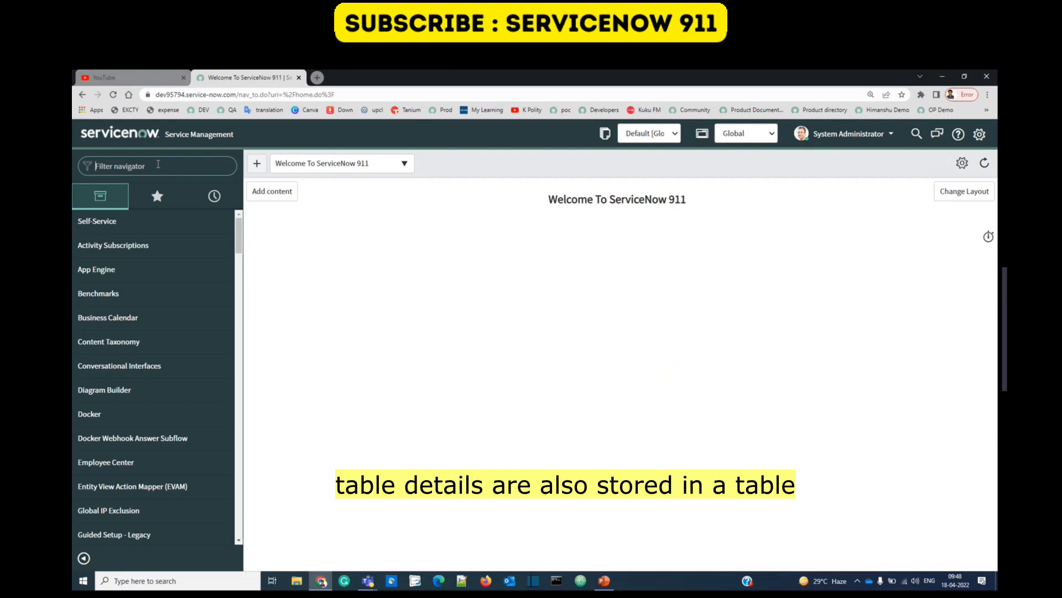
pyautogui.write('ta')
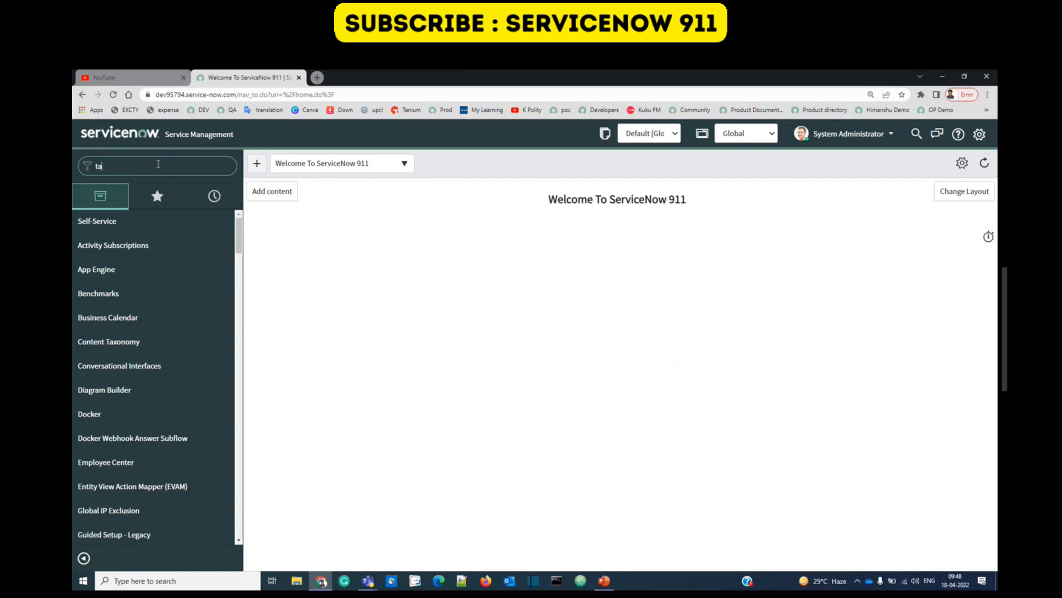
pyautogui.write('bles')
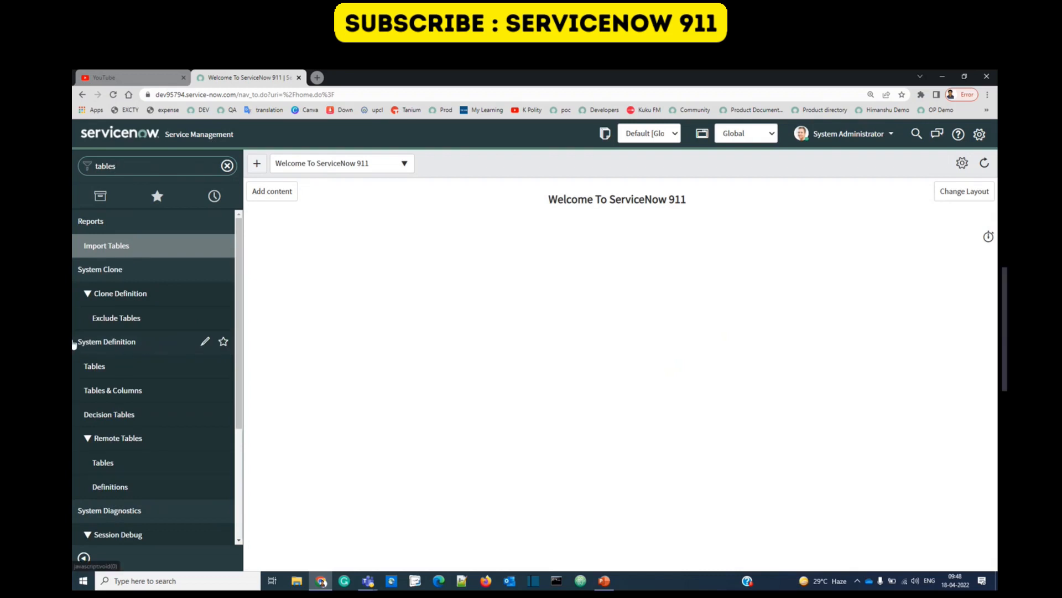
pyautogui.middleClick(88, 367)
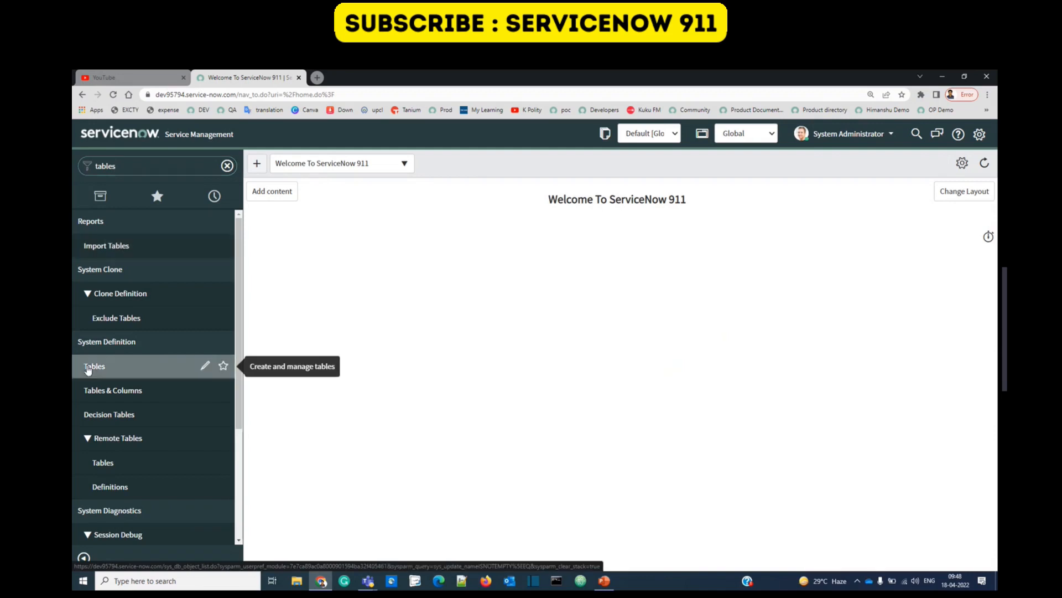
pyautogui.click(382, 74)
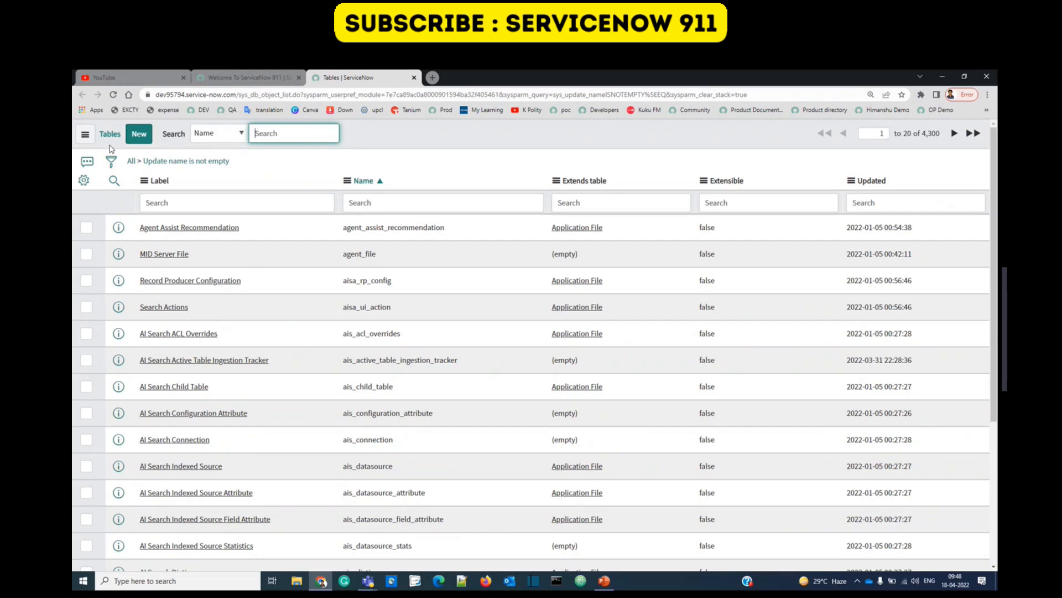
# Step: Examine the tables list's own table name in the page address and its total record count
pyautogui.click(262, 94)
pyautogui.moveTo(262, 94); pyautogui.dragTo(302, 96)
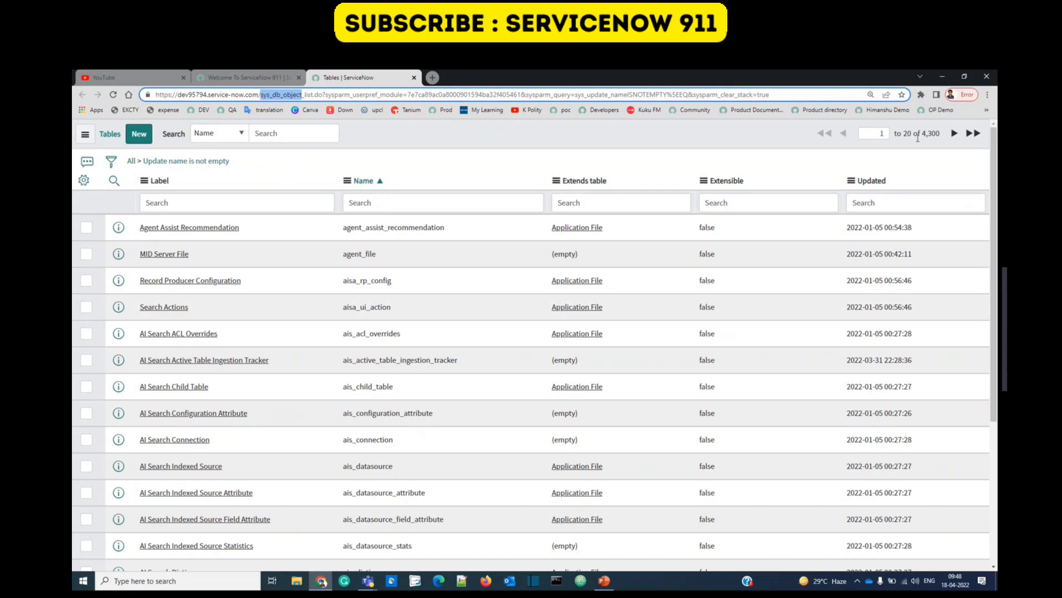
pyautogui.moveTo(920, 132); pyautogui.dragTo(947, 140)
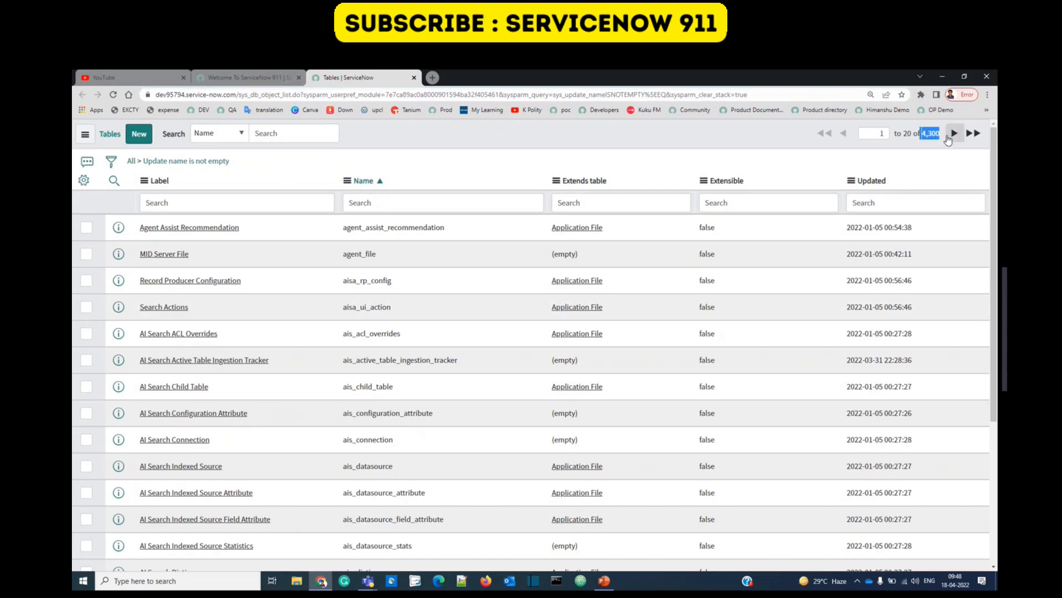
# Step: Filter the tables list by the label "incident" and open the Incident table's definition in a separate browser tab
pyautogui.click(289, 202)
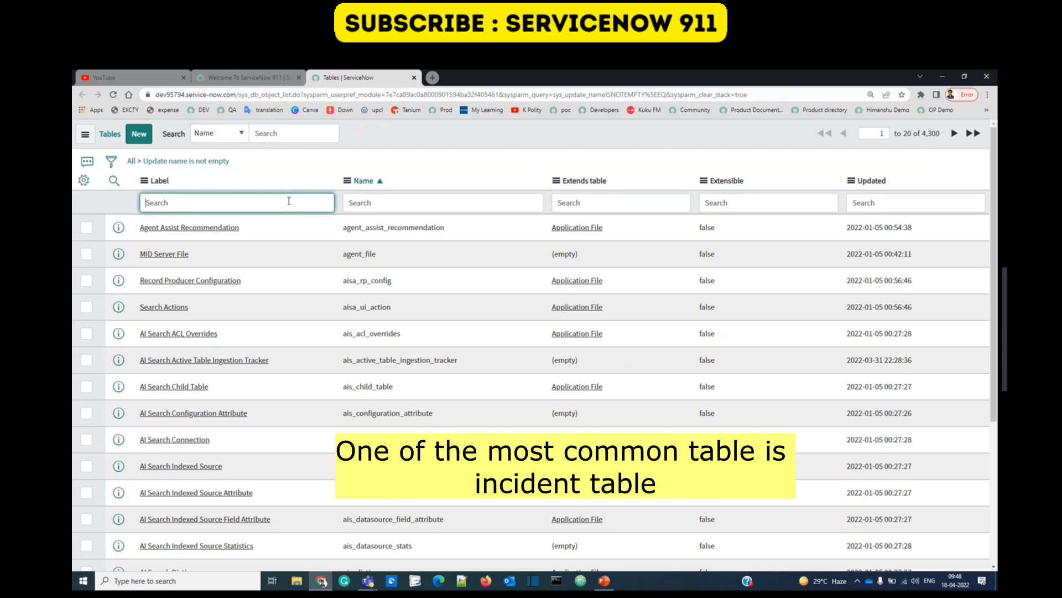
pyautogui.write('incident')
pyautogui.press('Return')
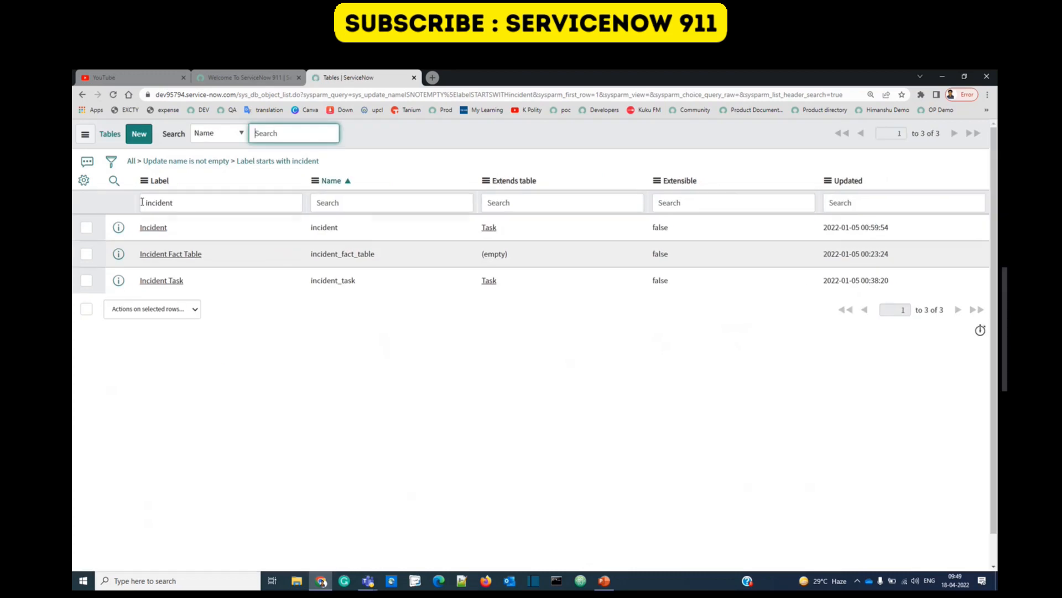
pyautogui.keyDown('ctrl'); pyautogui.click(141, 231); pyautogui.keyUp('ctrl')
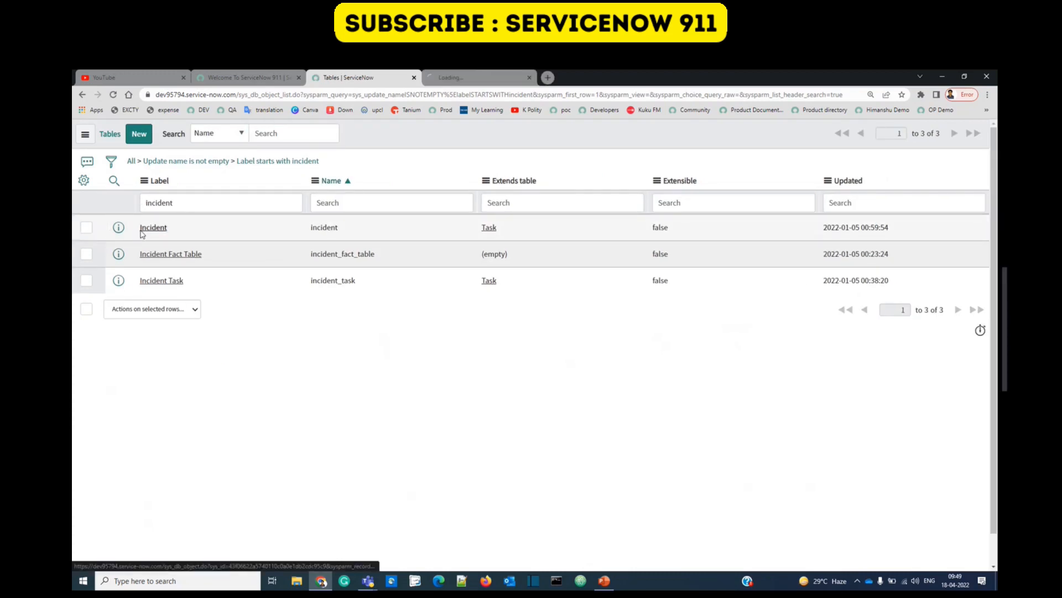
pyautogui.click(472, 77)
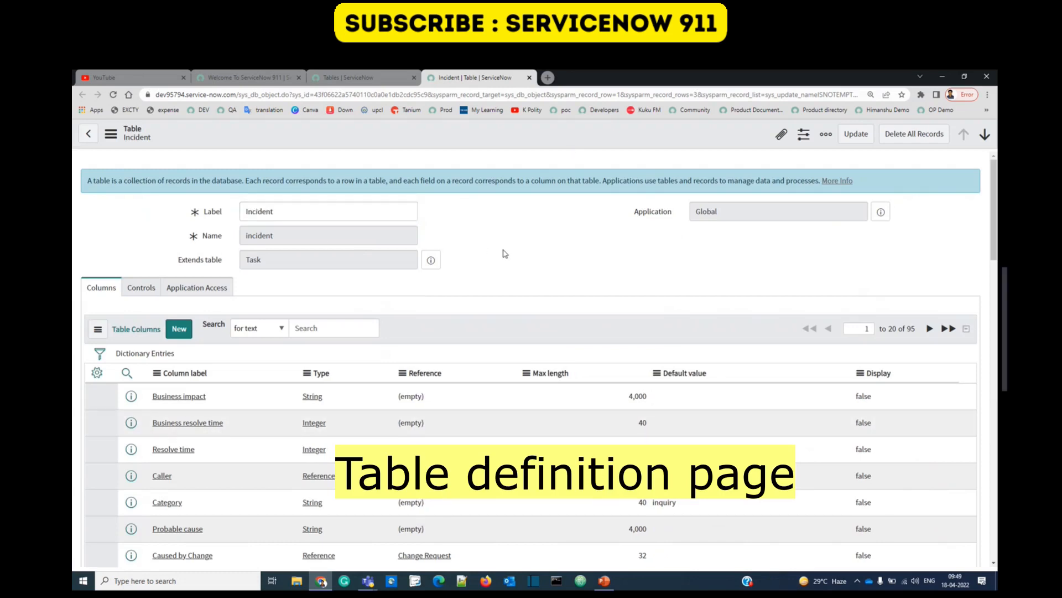
# Step: Filter the home page's navigator for "incident" and open the list of open incidents in a separate browser tab
pyautogui.click(205, 81)
pyautogui.click(169, 166)
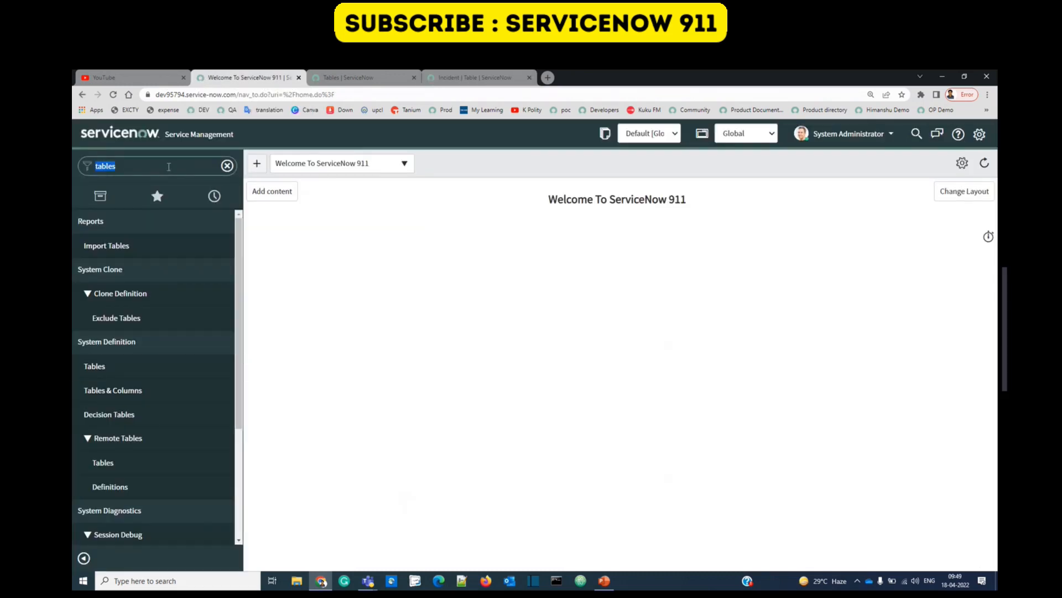
pyautogui.write('incident')
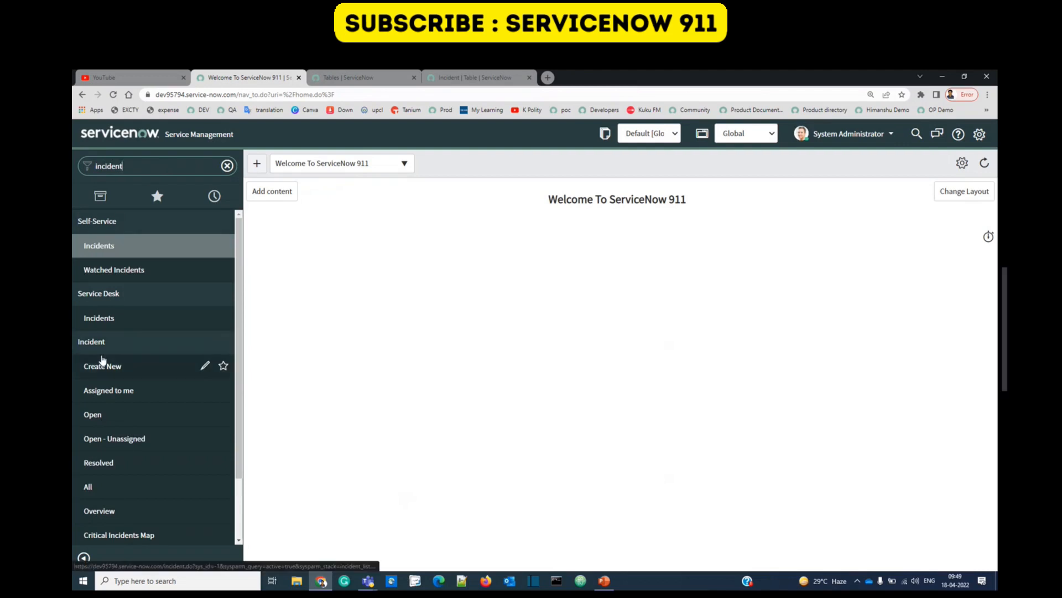
pyautogui.middleClick(94, 414)
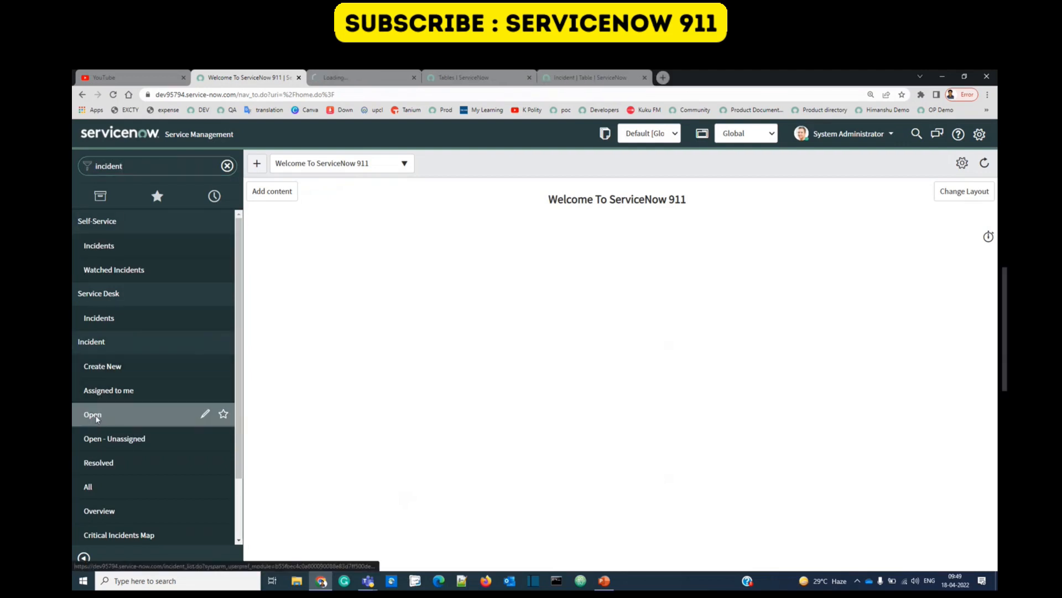
pyautogui.click(364, 77)
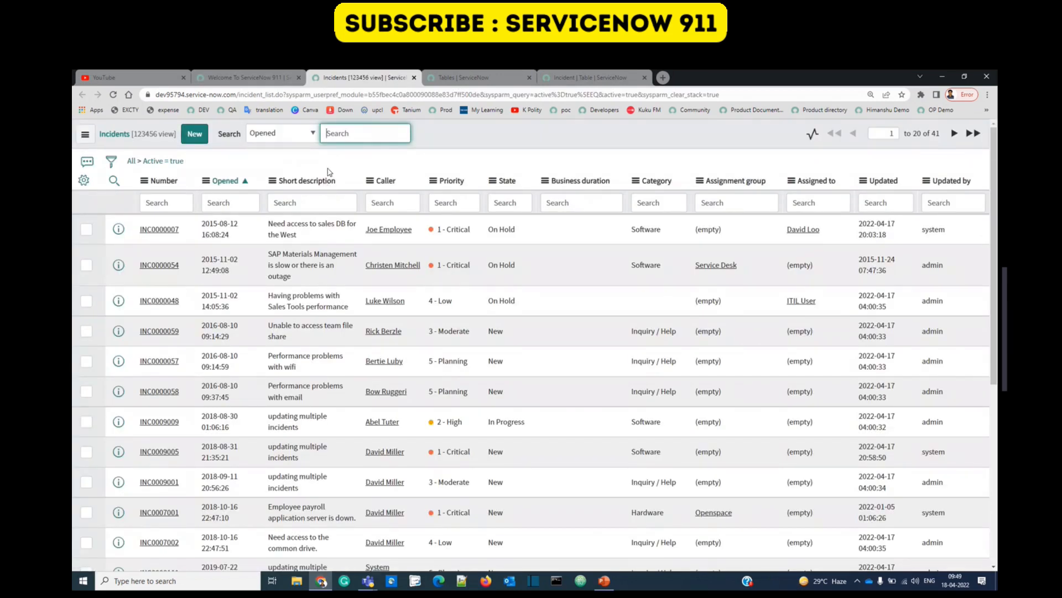
# Step: Open the Incident table's definition through the incident list's Configure options
pyautogui.rightClick(343, 183)
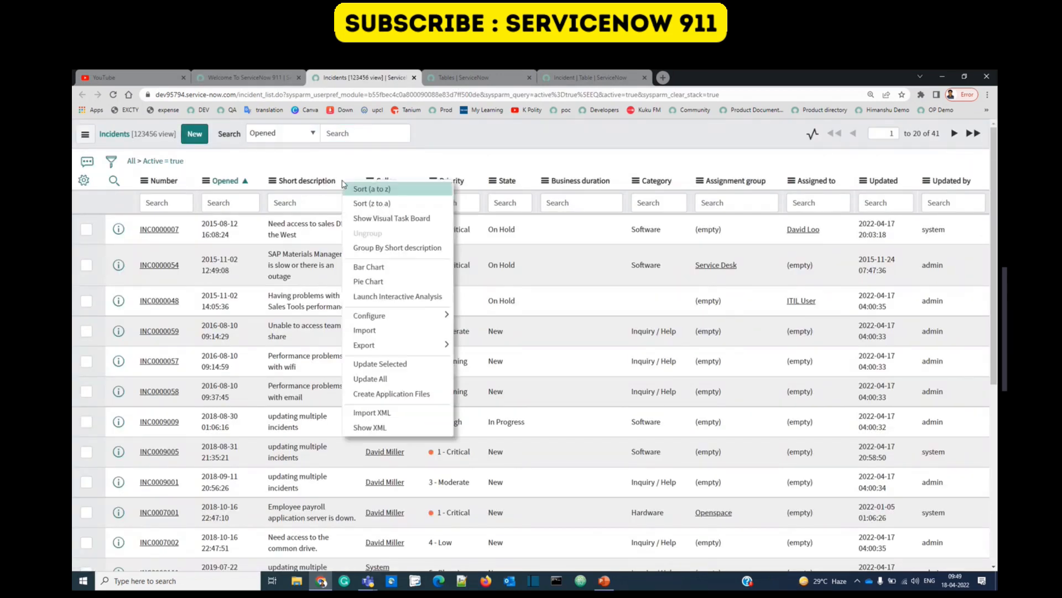
pyautogui.moveTo(370, 316)
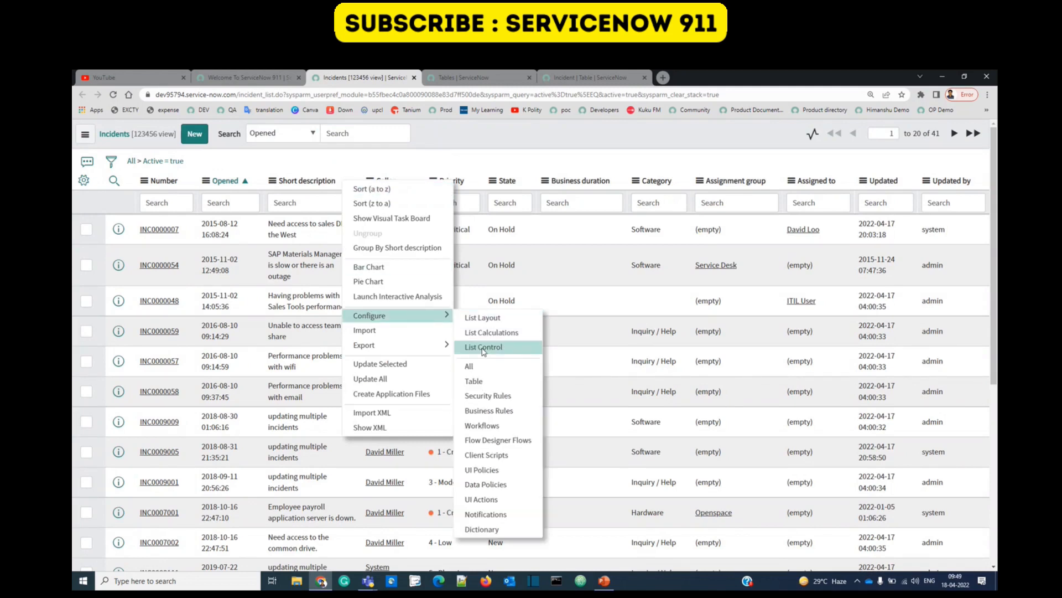
pyautogui.click(475, 382)
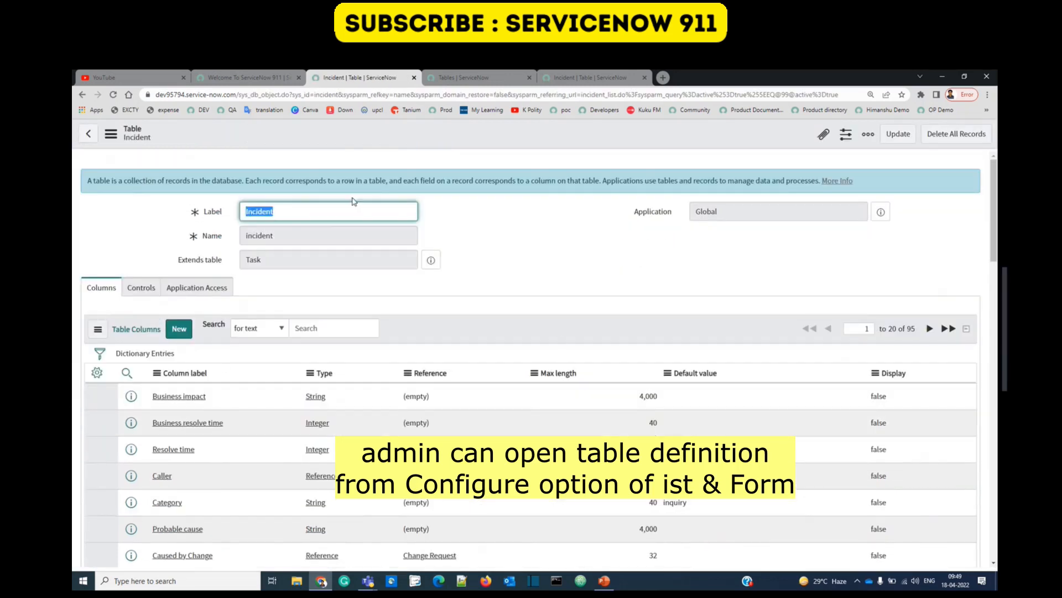
# Step: Return to the Incident definition opened from the tables list and examine the table's label and name
pyautogui.click(583, 78)
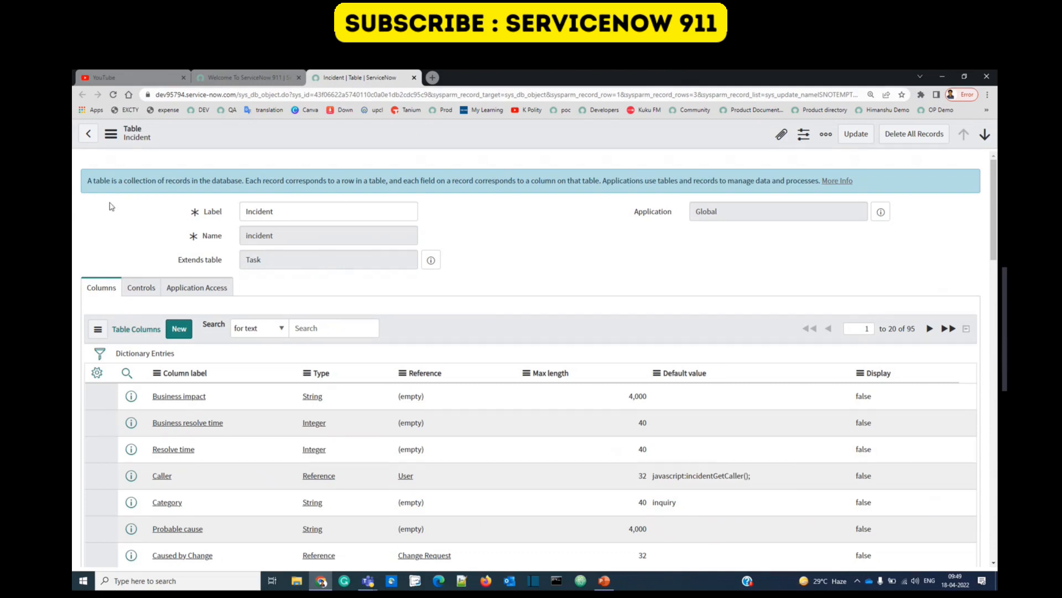
pyautogui.moveTo(226, 216); pyautogui.dragTo(205, 243)
pyautogui.doubleClick(251, 239)
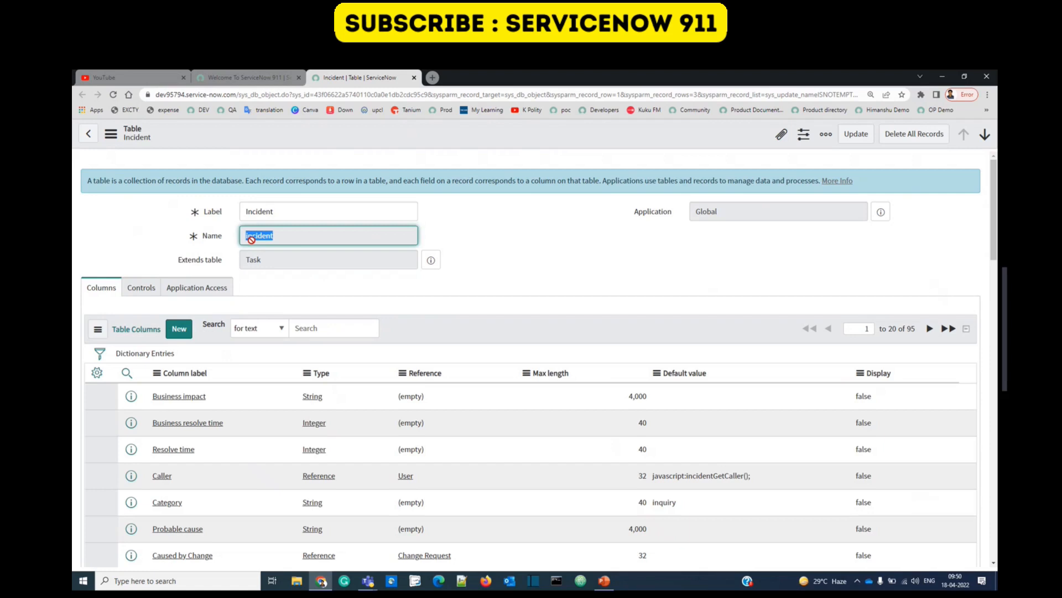
pyautogui.click(252, 239)
pyautogui.doubleClick(251, 239)
pyautogui.click(251, 239)
pyautogui.doubleClick(251, 239)
# Step: Examine which parent table the Incident table extends, comparing the Extends table and Name values
pyautogui.click(141, 254)
pyautogui.click(175, 262)
pyautogui.moveTo(174, 262); pyautogui.dragTo(225, 264)
pyautogui.click(225, 265)
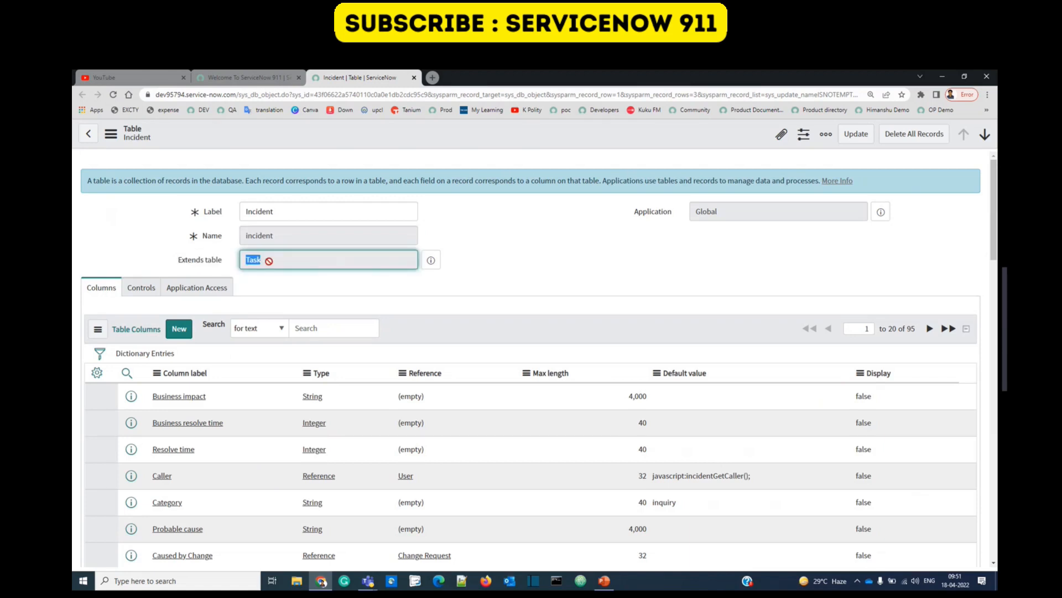
pyautogui.doubleClick(288, 230)
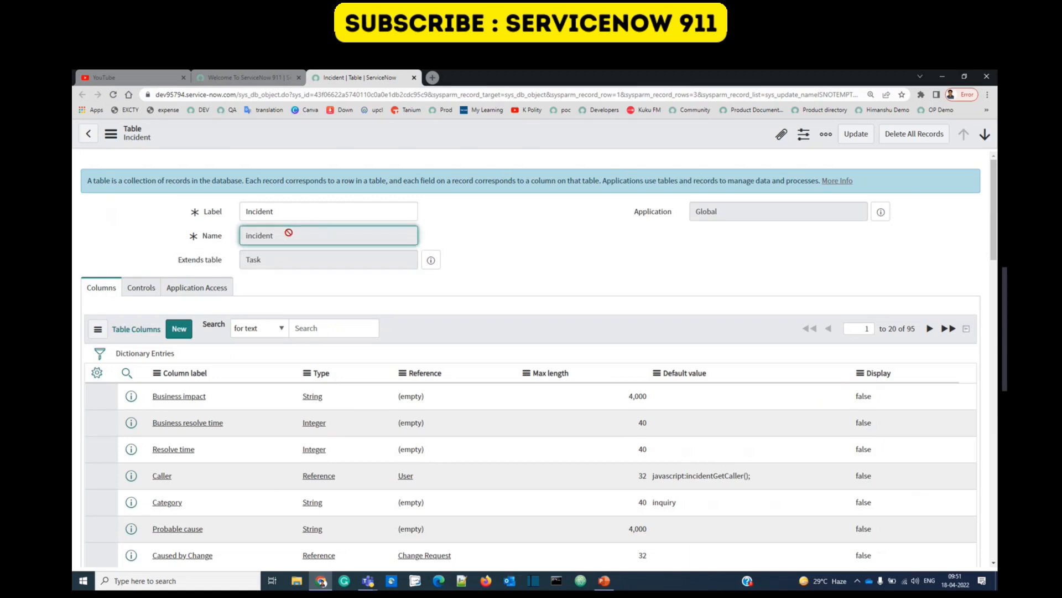
pyautogui.doubleClick(277, 261)
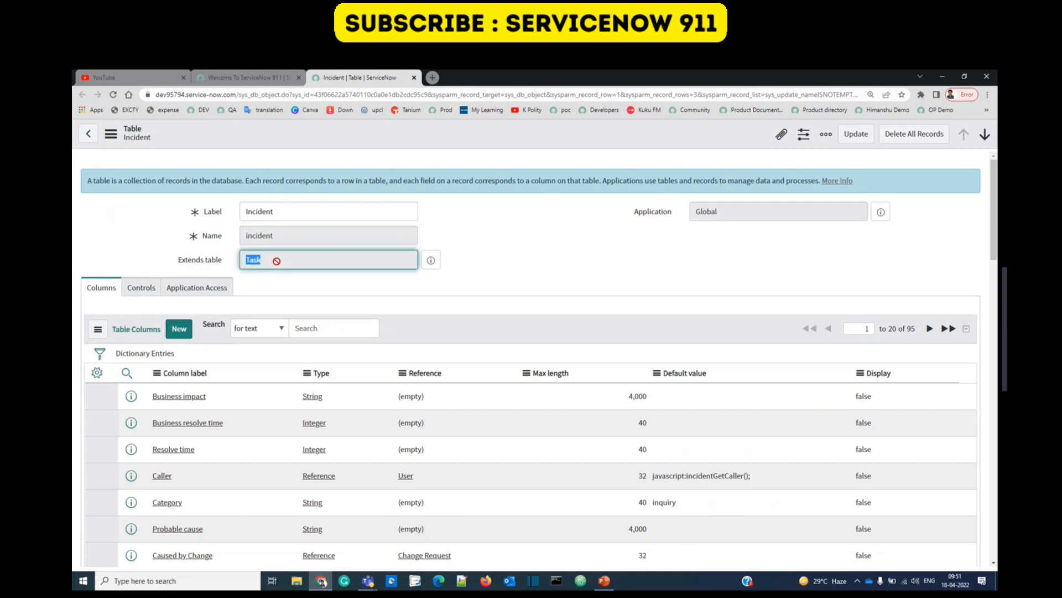
pyautogui.click(277, 261)
pyautogui.doubleClick(277, 261)
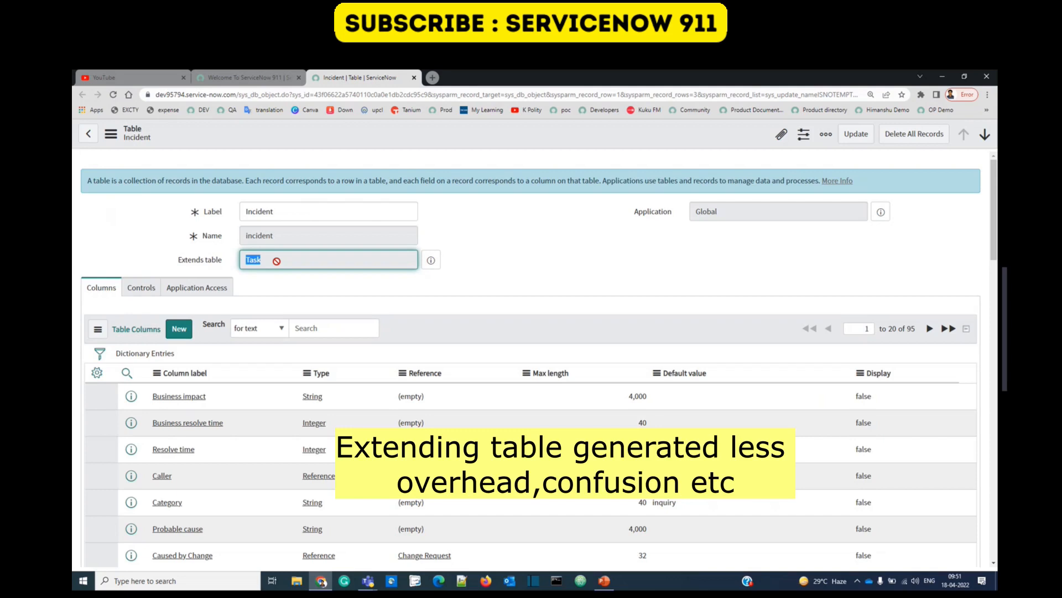
pyautogui.doubleClick(278, 233)
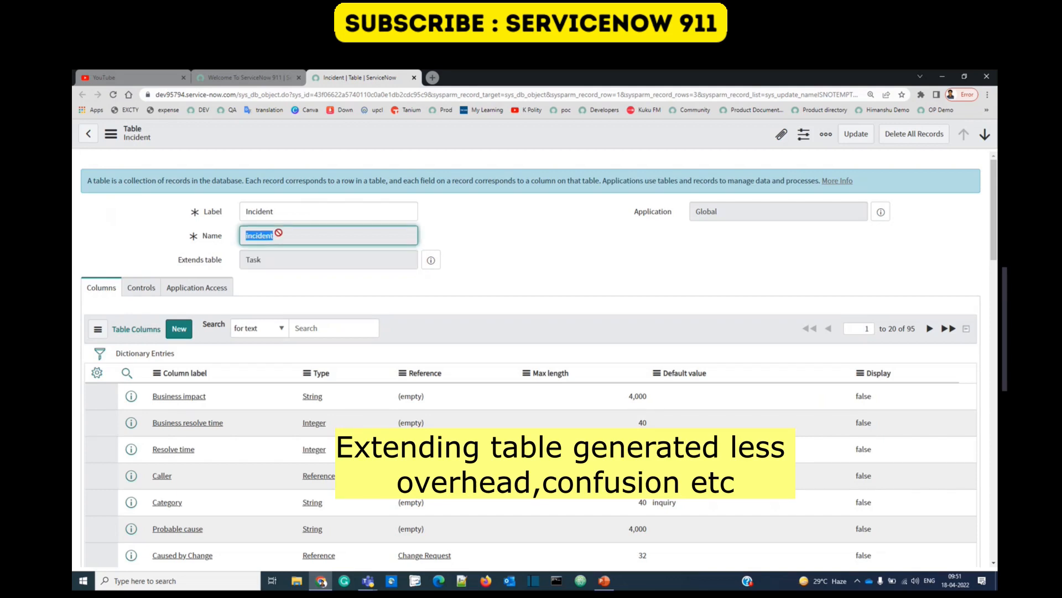
pyautogui.doubleClick(286, 260)
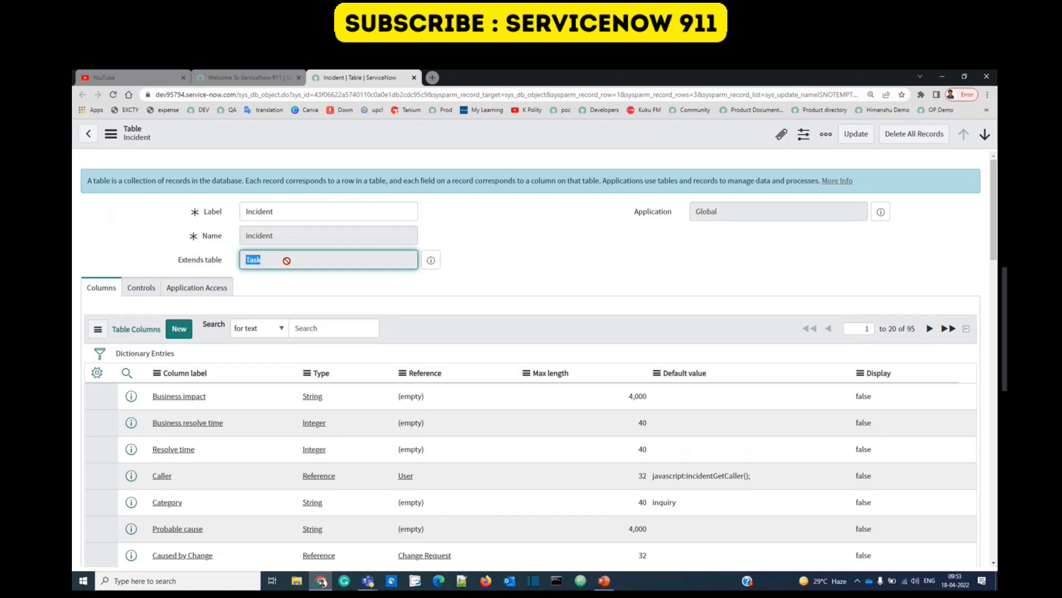
# Step: Check the Incident table's application scope and browse the application scopes offered on the home page, leaving the current one selected
pyautogui.doubleClick(692, 213)
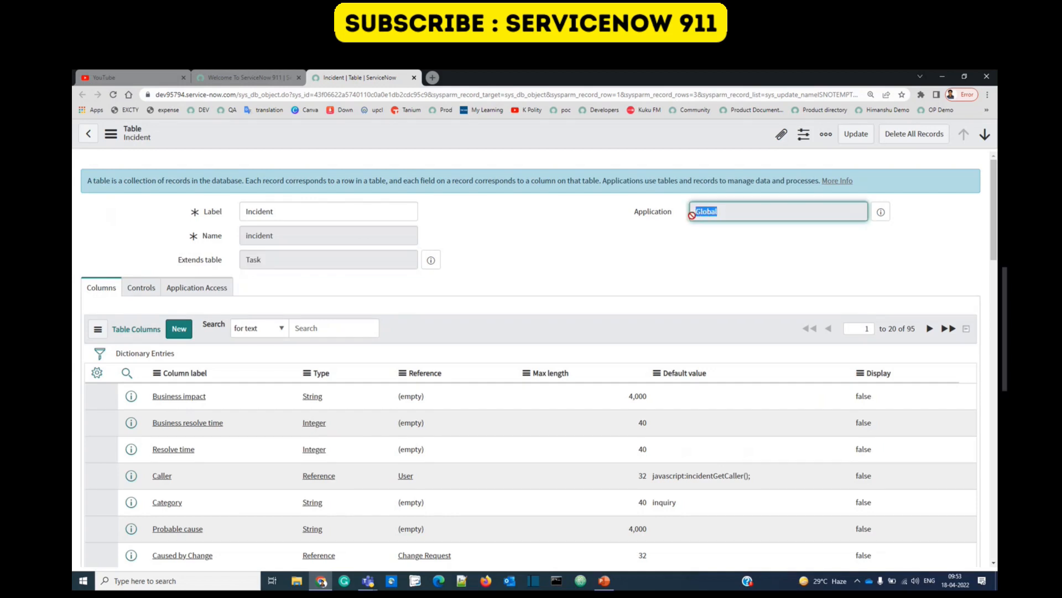
pyautogui.click(225, 77)
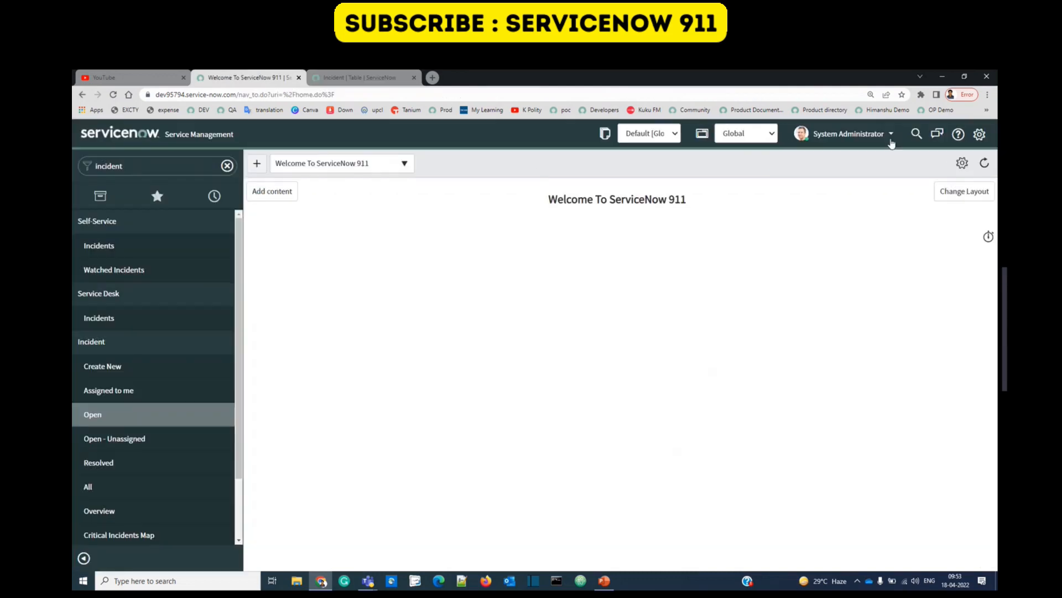
pyautogui.click(718, 137)
pyautogui.scroll(-6, 579, 285)
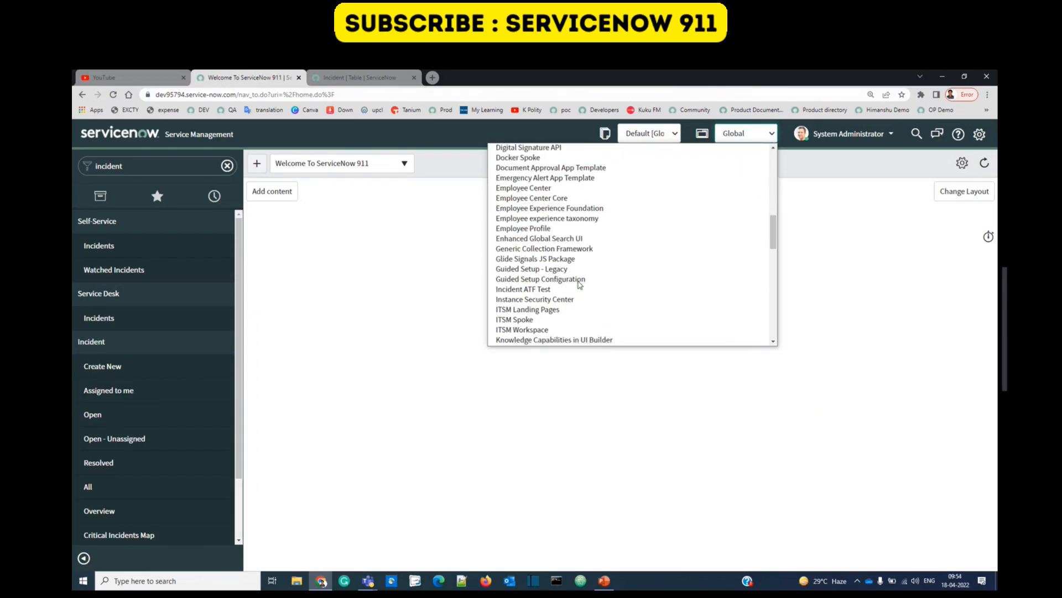
pyautogui.scroll(-5, 579, 284)
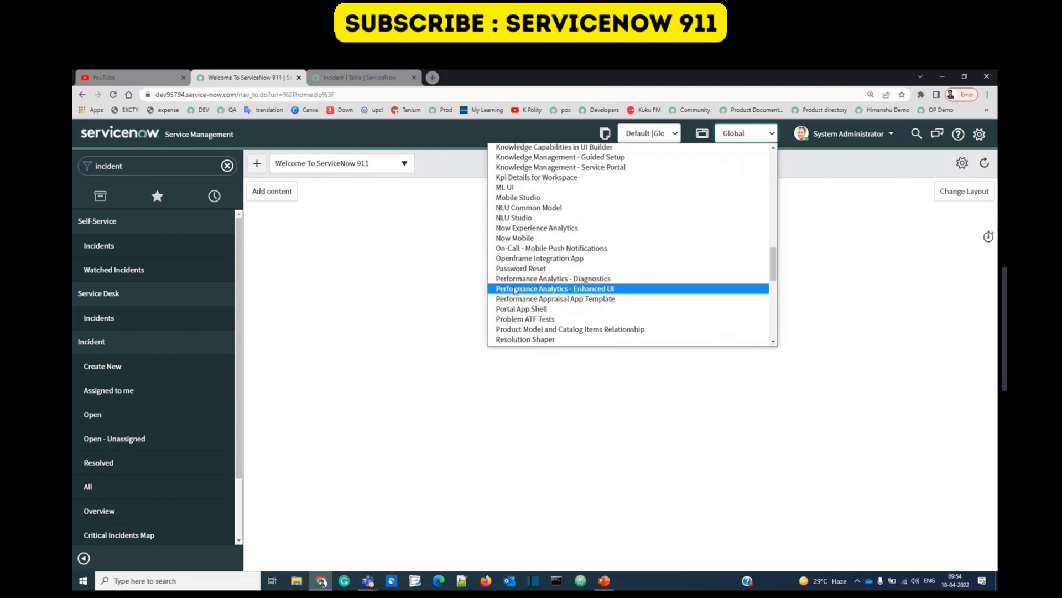
pyautogui.click(427, 287)
# Step: Return to the Incident table's definition and examine its name, number of columns and column list
pyautogui.click(359, 78)
pyautogui.click(101, 288)
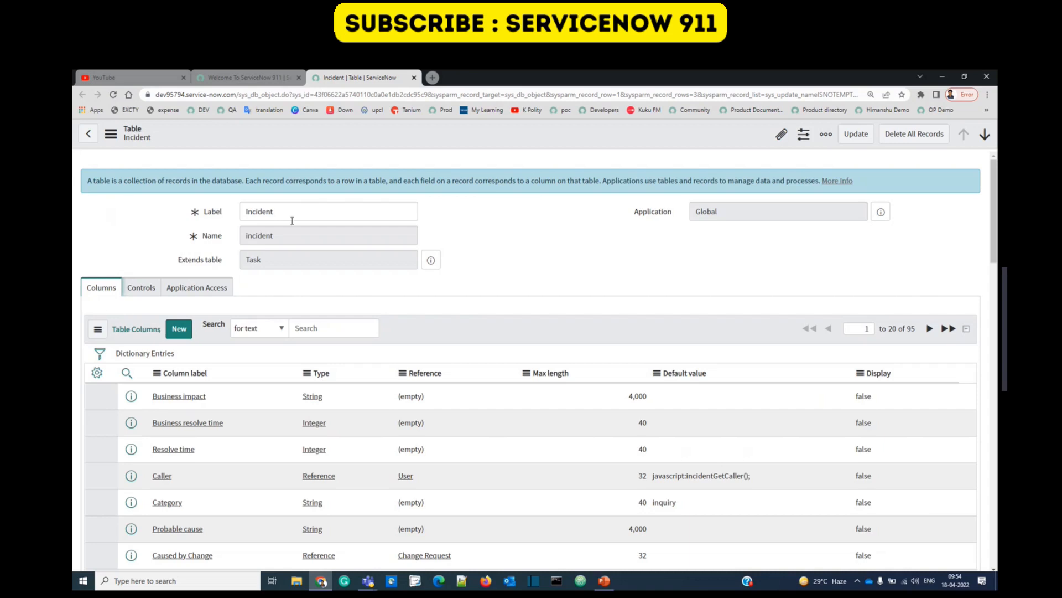
pyautogui.moveTo(289, 241); pyautogui.dragTo(241, 237)
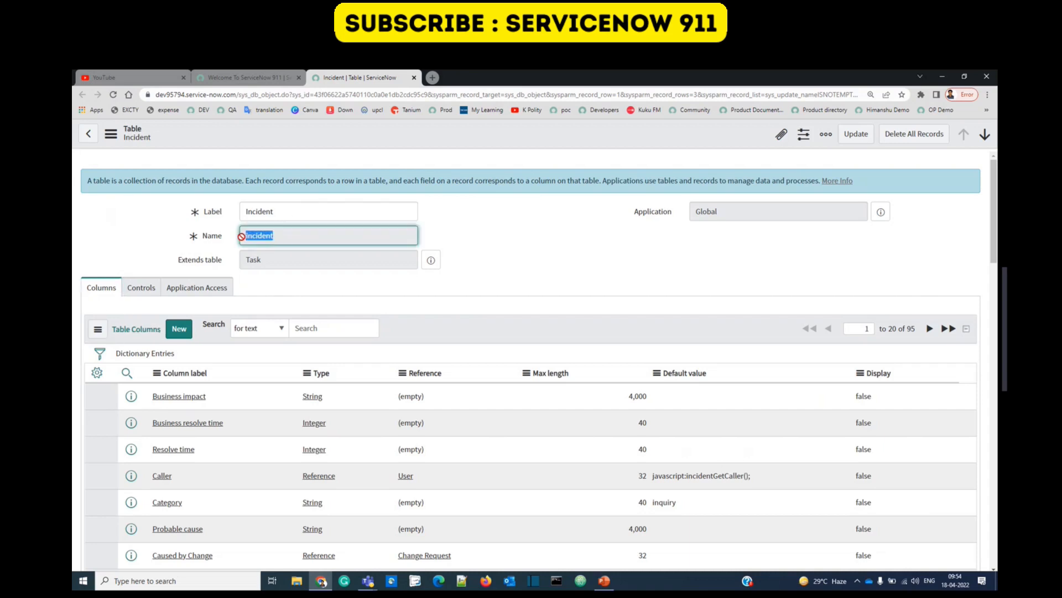
pyautogui.scroll(-1, 256, 345)
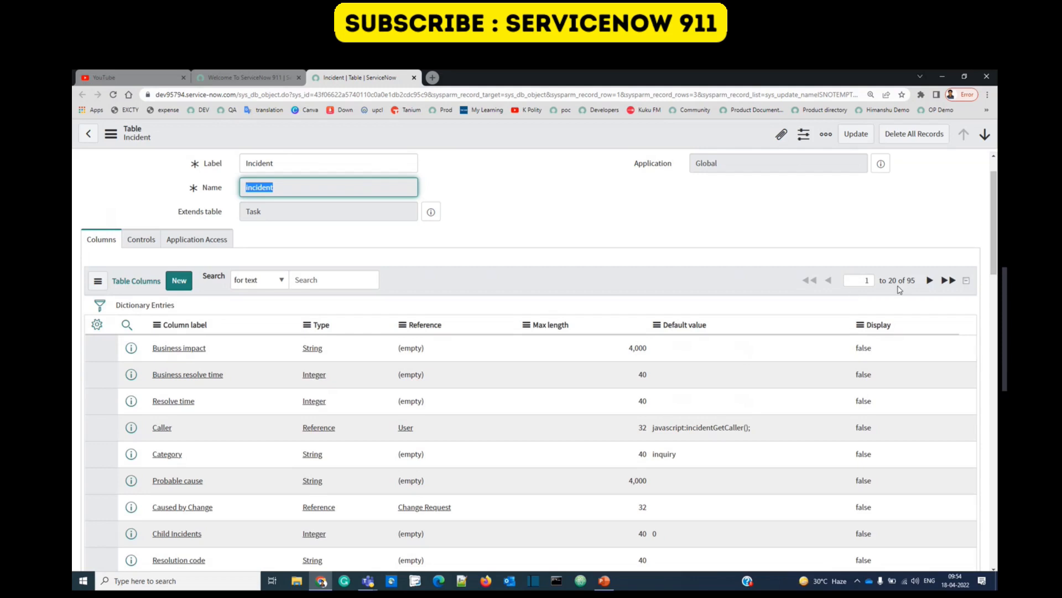
pyautogui.moveTo(907, 281); pyautogui.dragTo(906, 281)
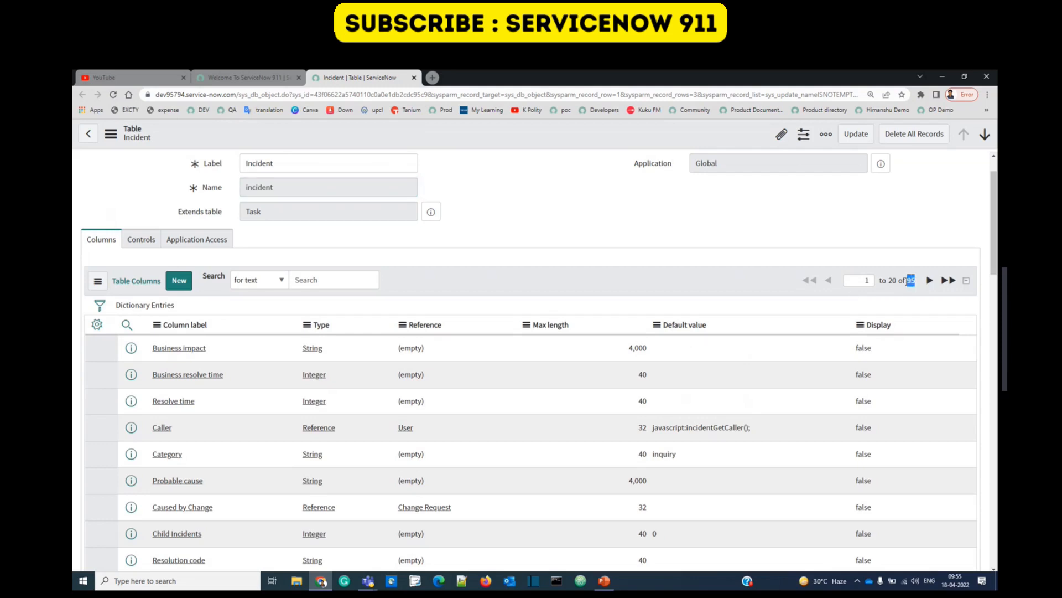
pyautogui.scroll(-1, 234, 372)
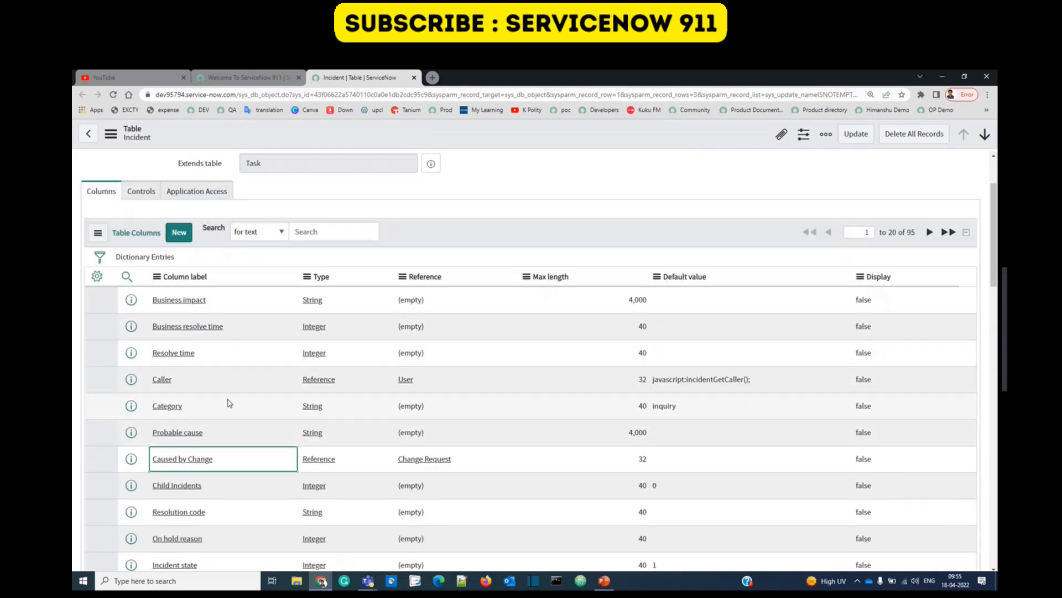
# Step: Open the Incident table's controls and examine the Extensible option alongside the table's name
pyautogui.click(198, 382)
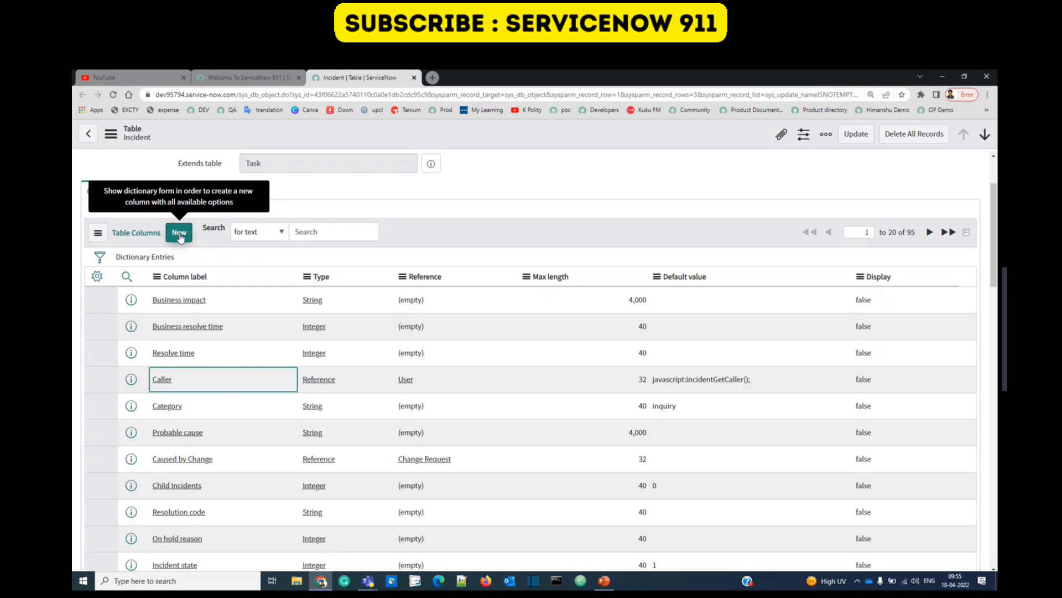
pyautogui.scroll(1, 166, 241)
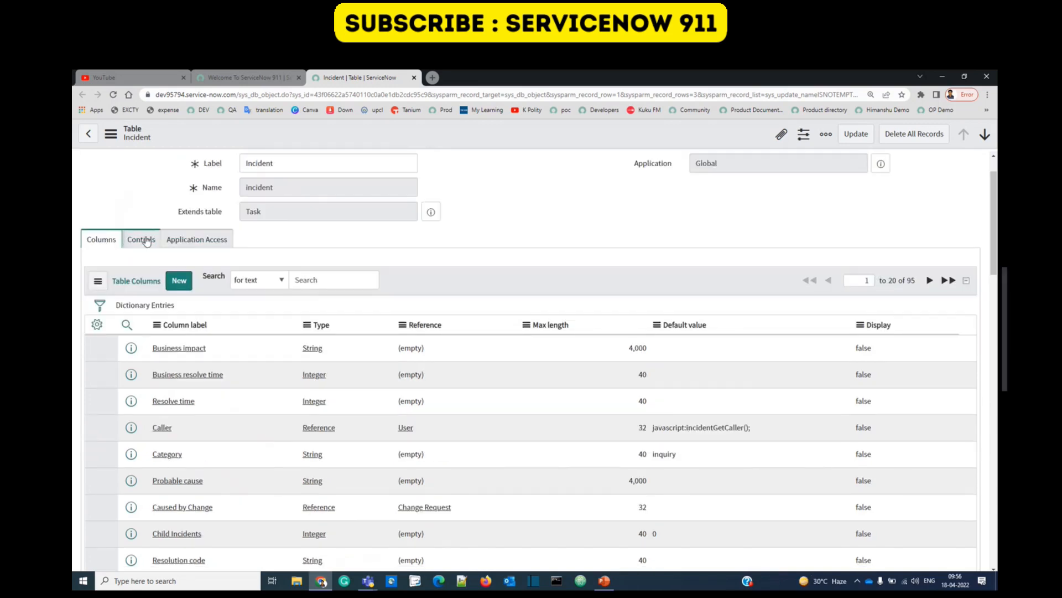
pyautogui.click(146, 241)
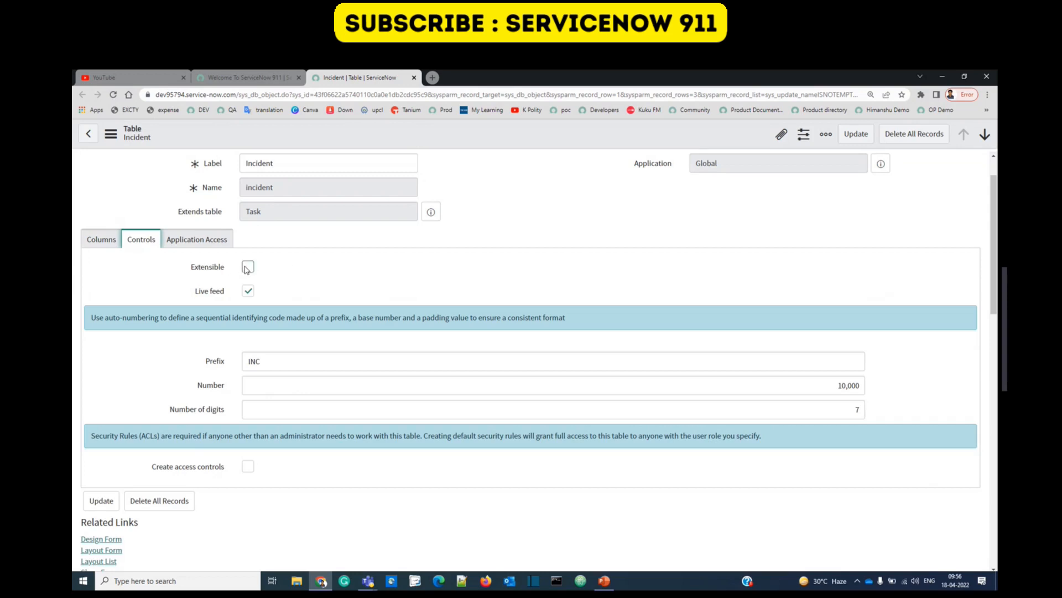
pyautogui.scroll(1, 265, 279)
pyautogui.doubleClick(284, 238)
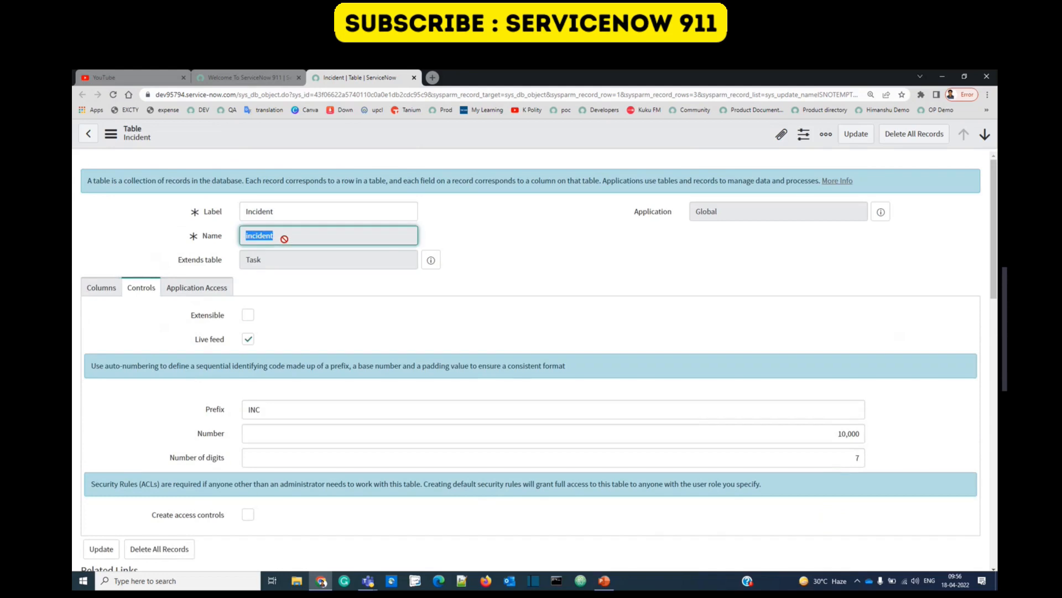
pyautogui.click(249, 320)
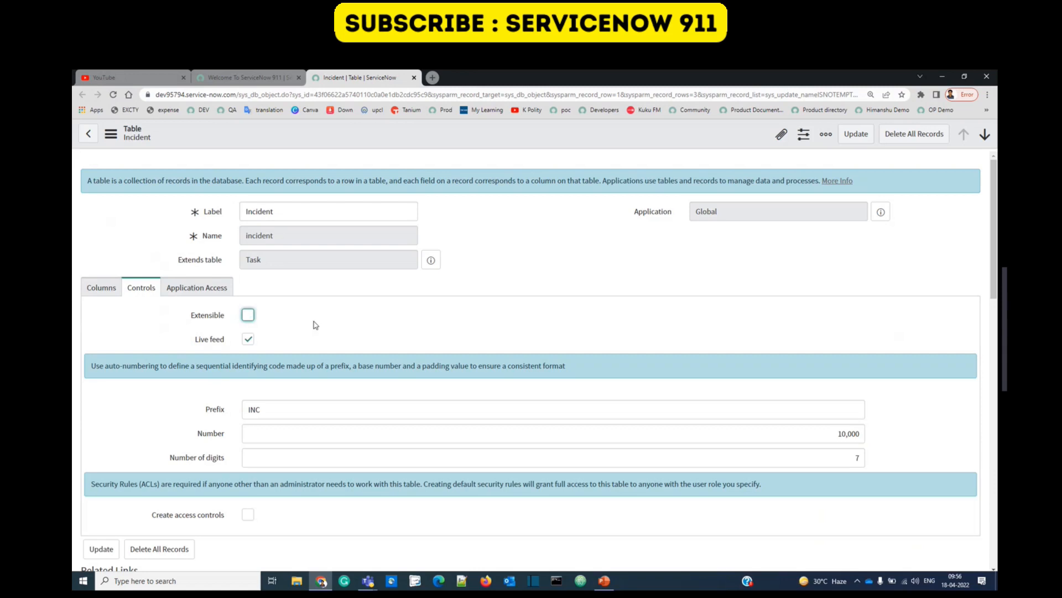
# Step: Examine the Incident table's auto-numbering fields: Prefix, Number and Number of digits
pyautogui.scroll(-2, 313, 325)
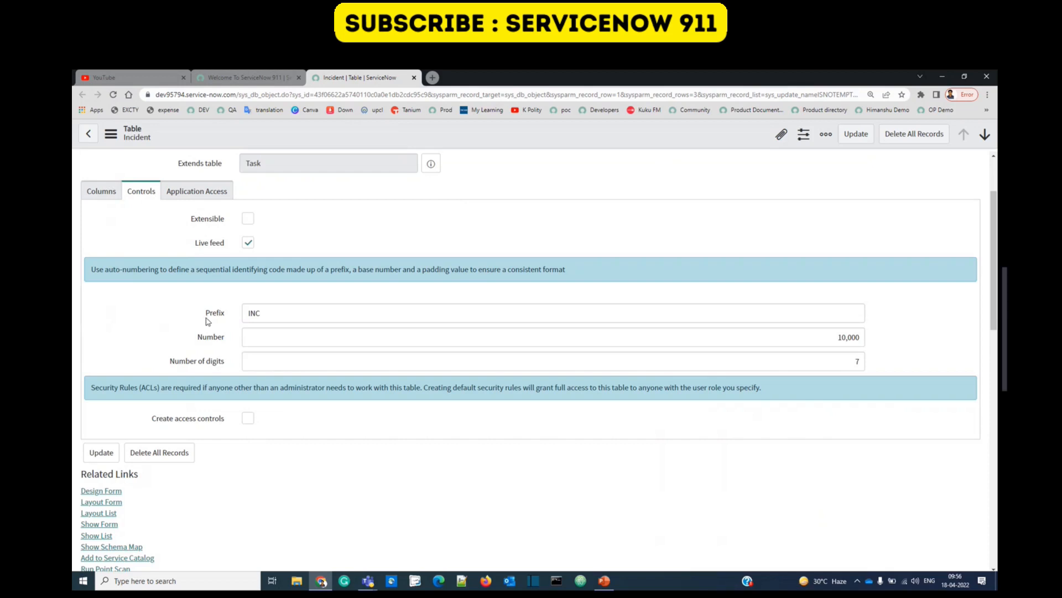
pyautogui.moveTo(209, 315)
pyautogui.moveTo(209, 315); pyautogui.dragTo(232, 362)
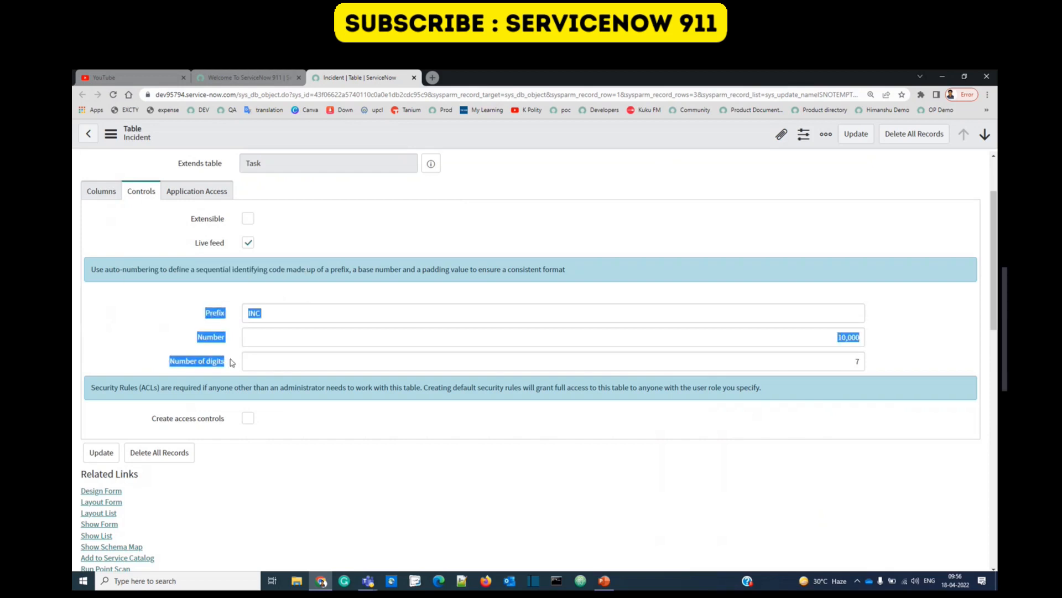
pyautogui.click(271, 312)
# Step: Open the list of open incidents in a separate browser tab and view the incident numbers
pyautogui.click(211, 77)
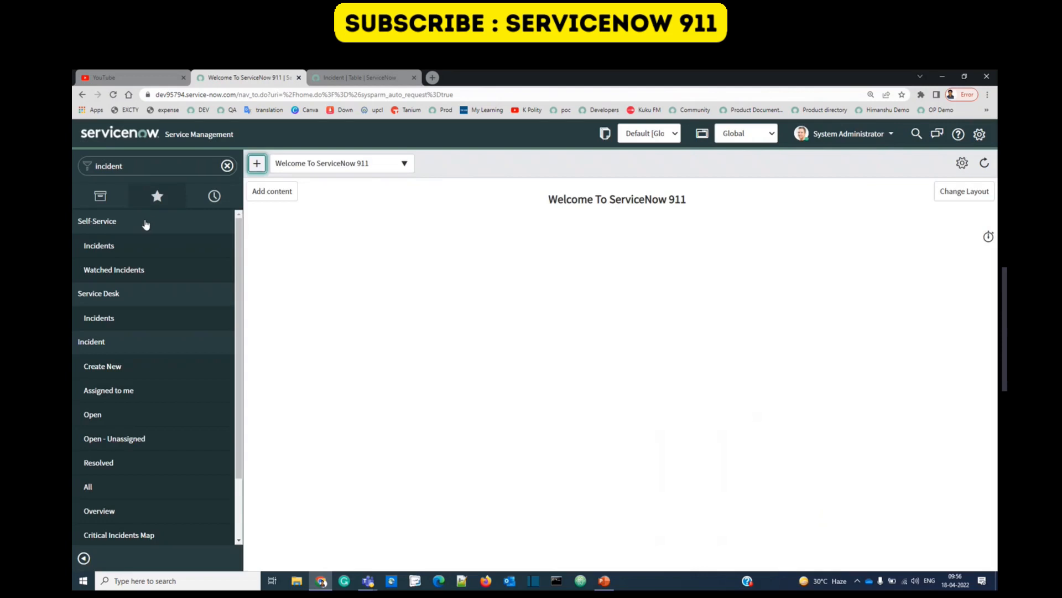
pyautogui.keyDown('ctrl'); pyautogui.click(94, 415); pyautogui.keyUp('ctrl')
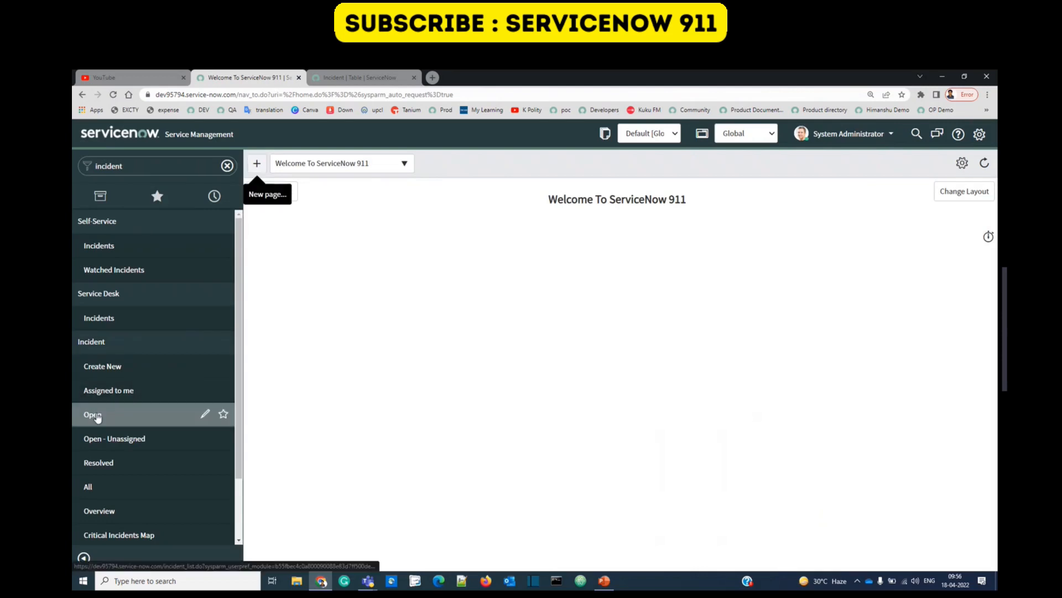
pyautogui.click(364, 77)
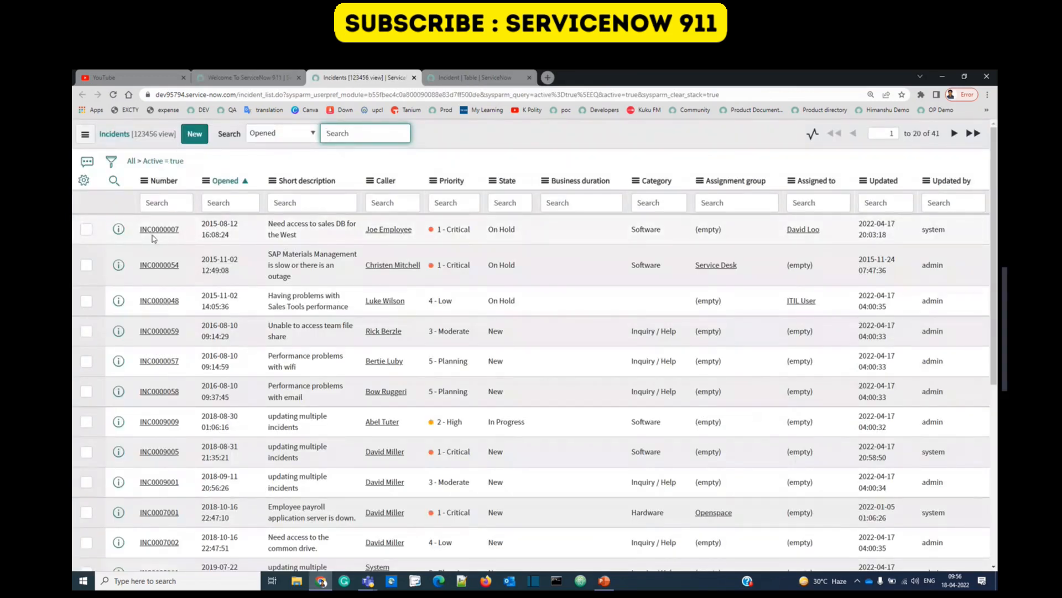
# Step: Return to the Incident table's definition and inspect the Prefix, Number and Number of digits values one by one
pyautogui.click(443, 77)
pyautogui.doubleClick(286, 313)
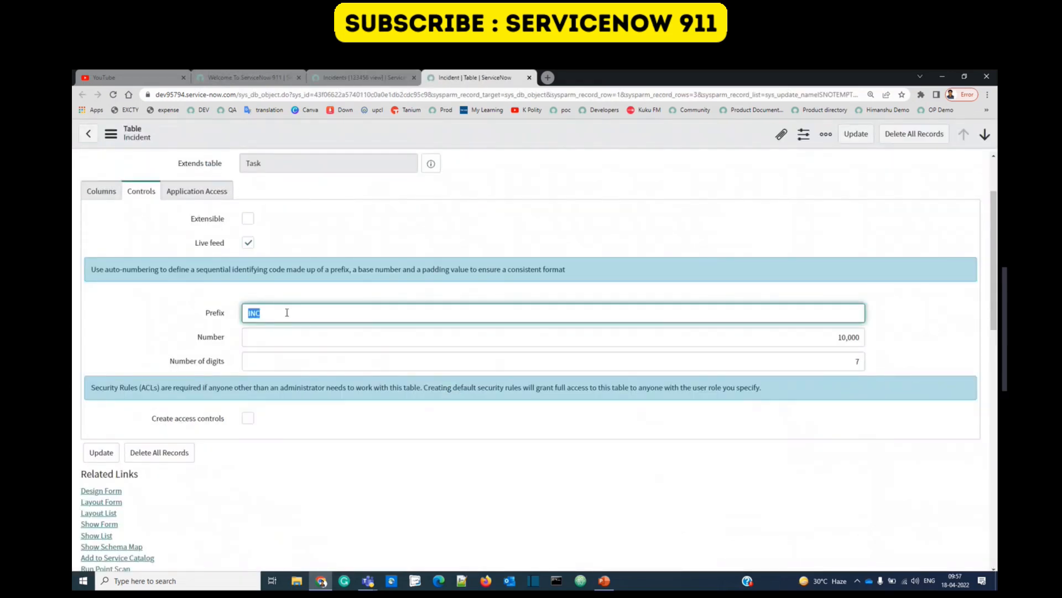
pyautogui.press('Tab')
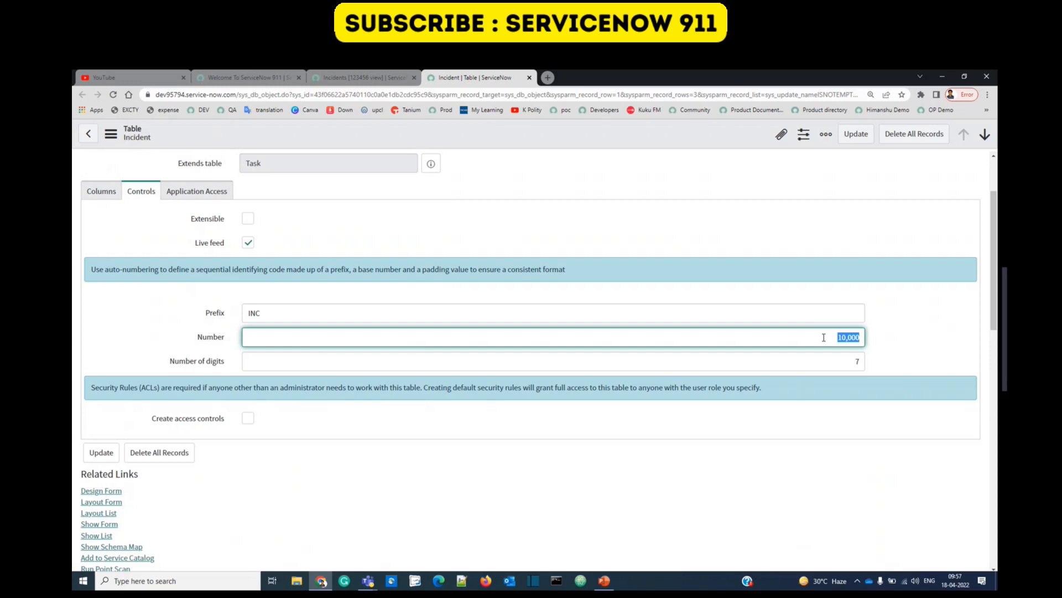
pyautogui.press('Tab')
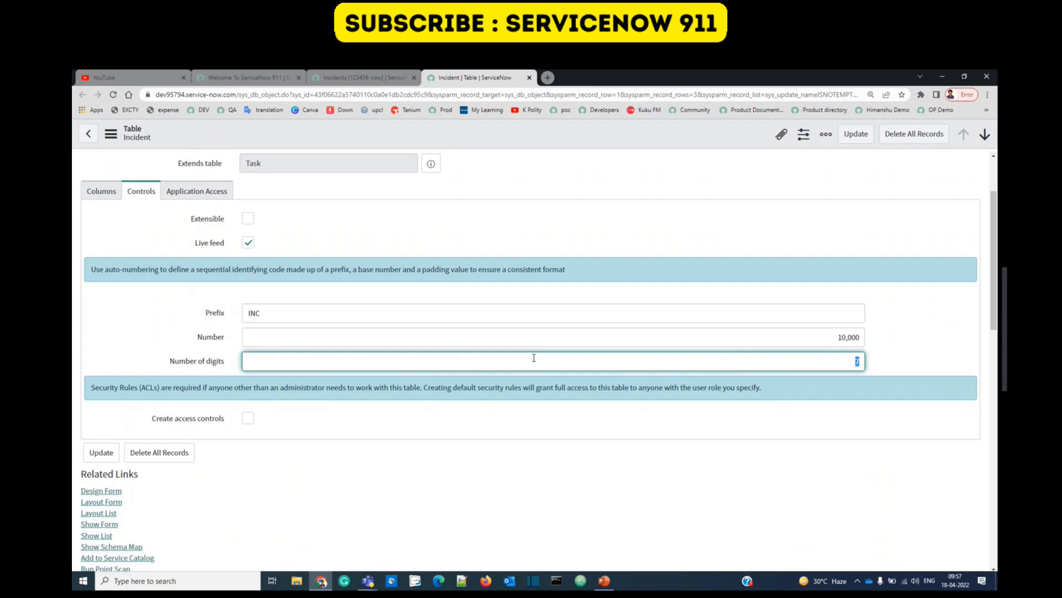
# Step: Compare the digits in the first listed incident's number with the table's Number of digits setting
pyautogui.click(340, 77)
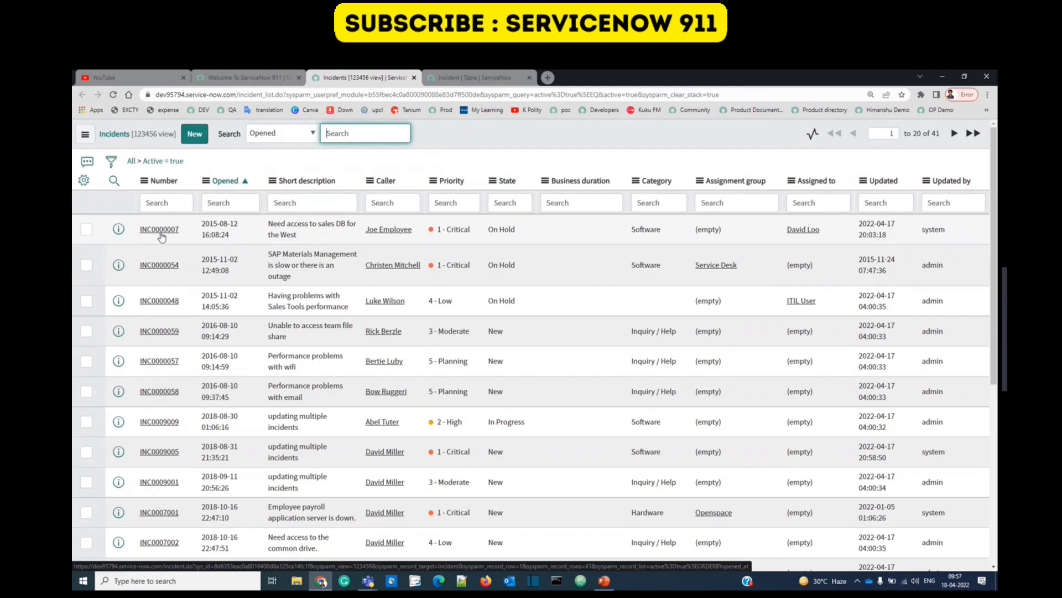
pyautogui.click(193, 235)
pyautogui.moveTo(186, 243); pyautogui.dragTo(155, 246)
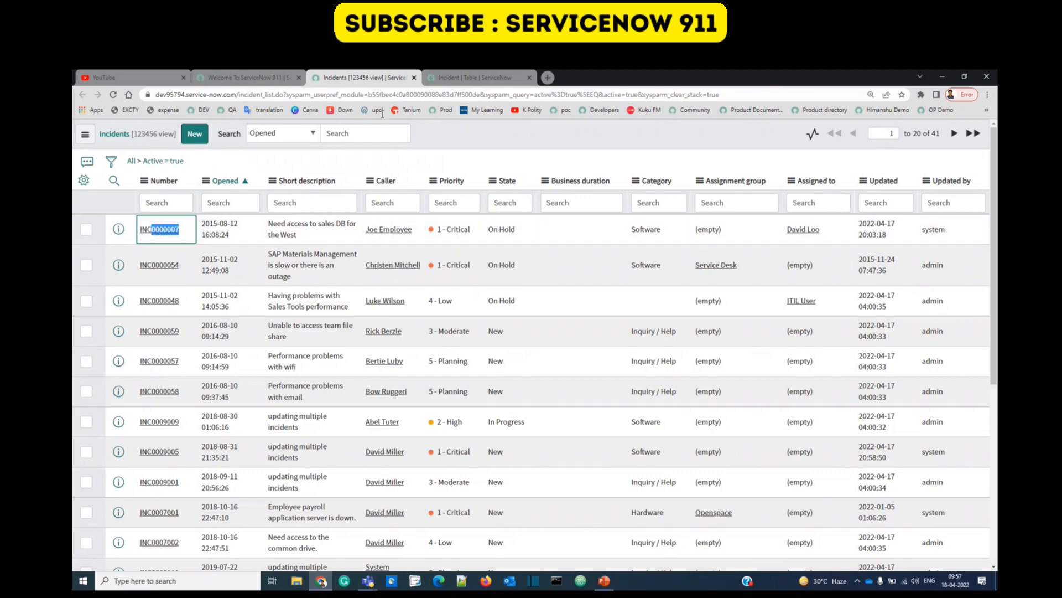
pyautogui.click(459, 76)
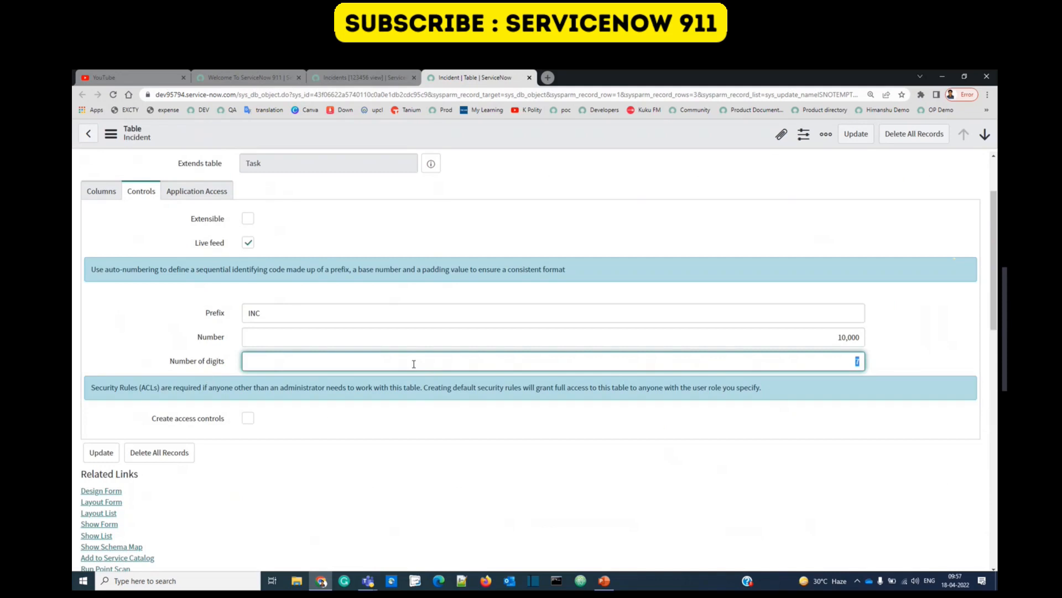
# Step: Examine the Create access controls option of the Incident table, leaving it unchecked
pyautogui.scroll(-2, 152, 338)
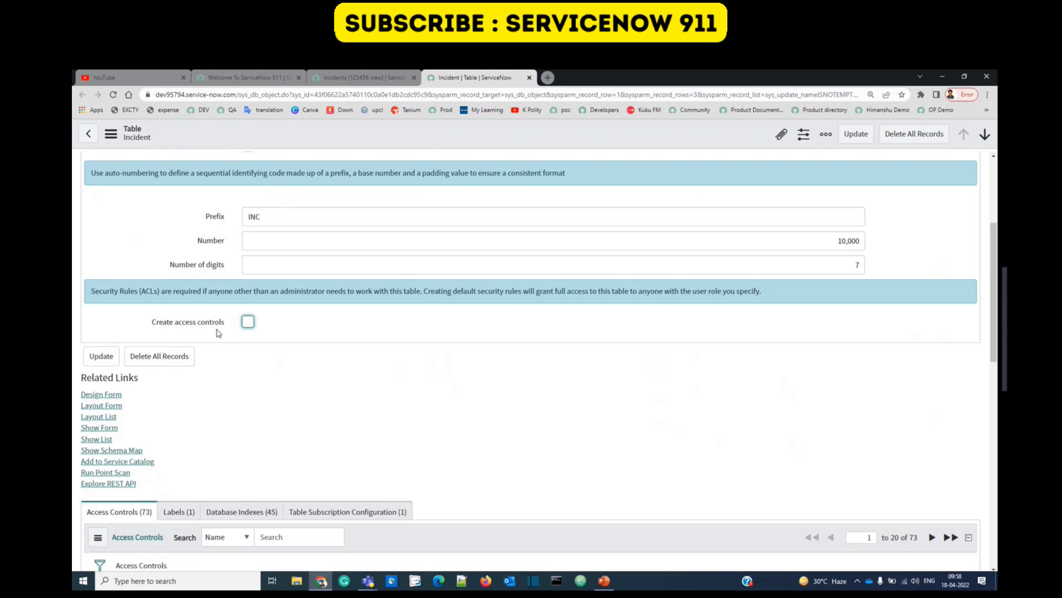
pyautogui.moveTo(225, 327); pyautogui.dragTo(157, 329)
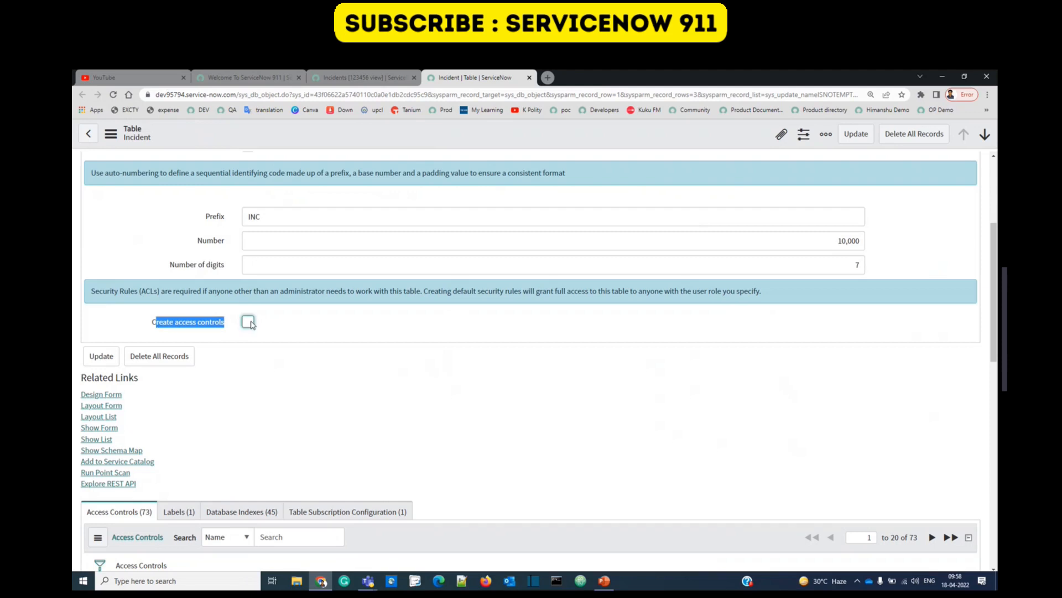
pyautogui.click(226, 333)
pyautogui.moveTo(218, 331); pyautogui.dragTo(155, 323)
pyautogui.click(248, 323)
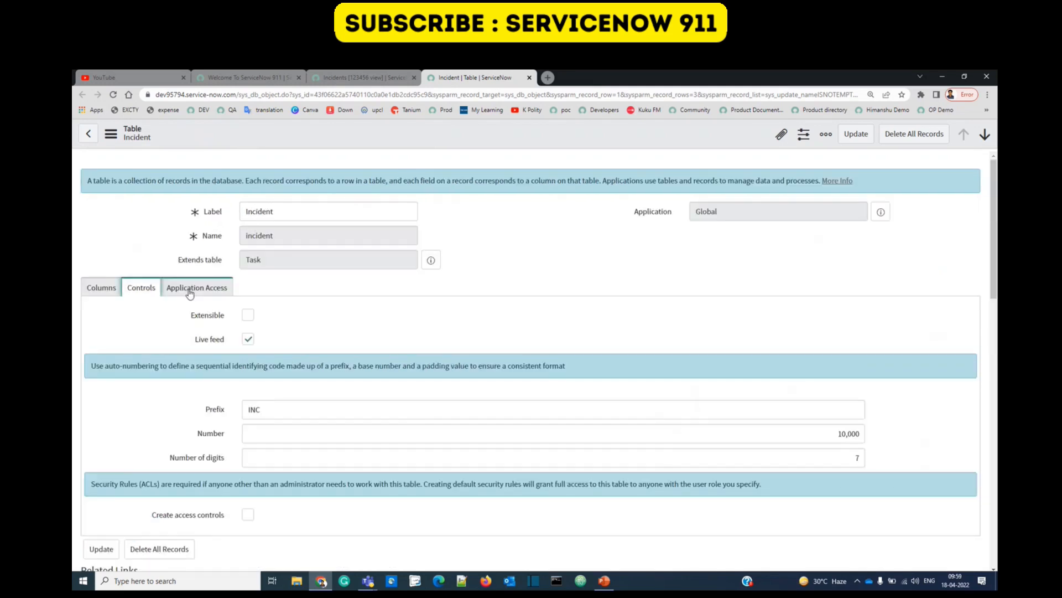
# Step: Open the Incident table's application access settings and compare Accessible from with the application scopes offered on the home page
pyautogui.click(189, 290)
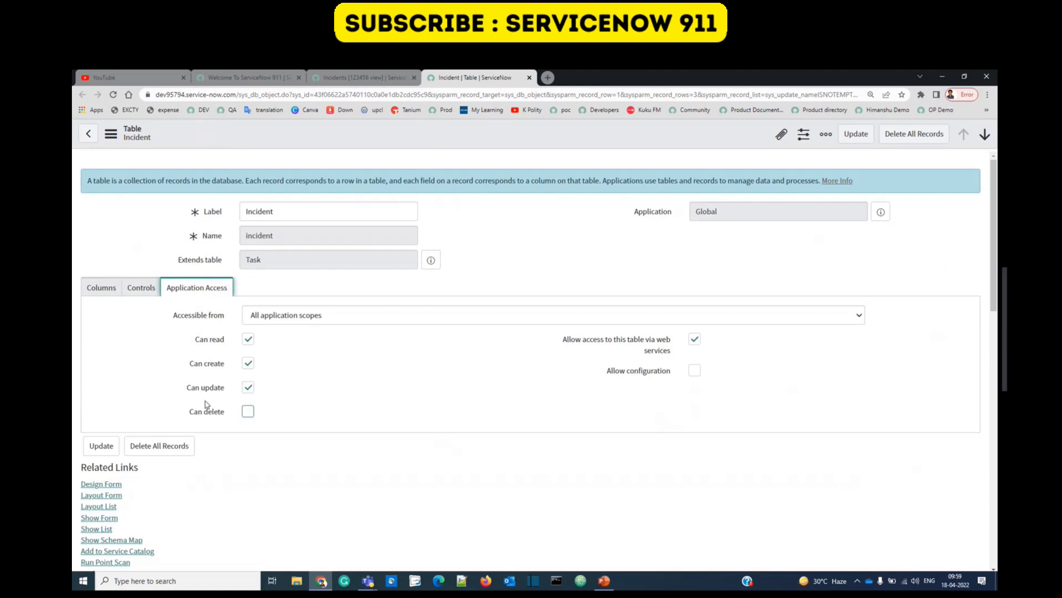
pyautogui.moveTo(173, 315); pyautogui.dragTo(219, 318)
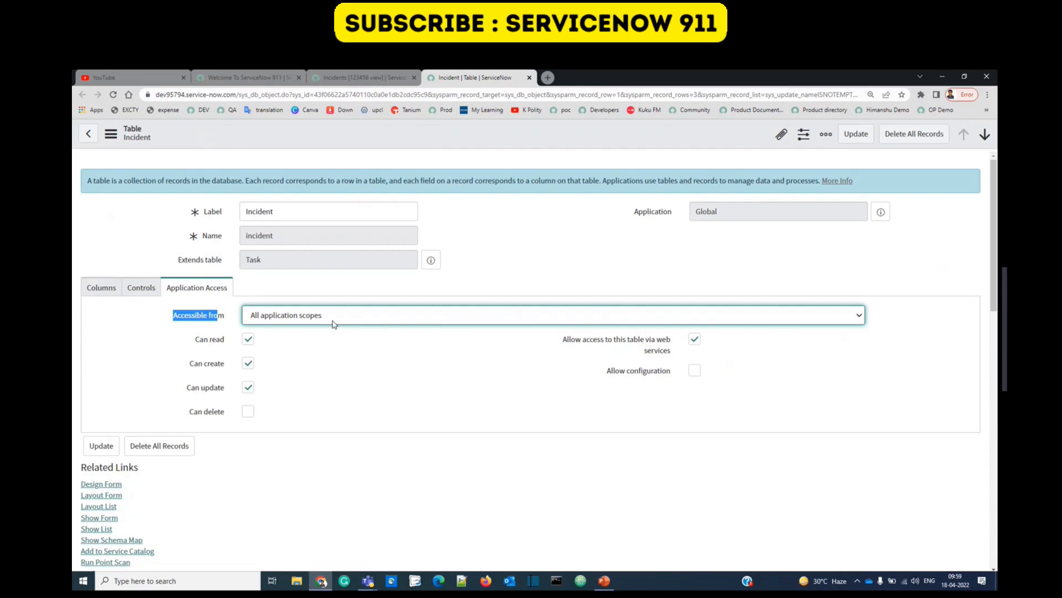
pyautogui.click(232, 77)
pyautogui.click(732, 131)
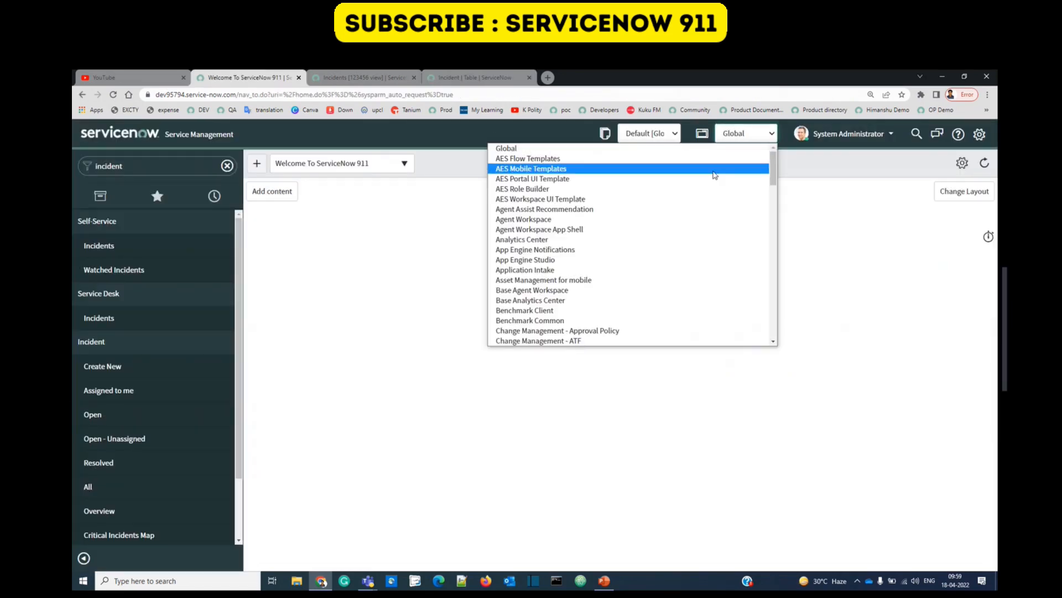
pyautogui.click(475, 77)
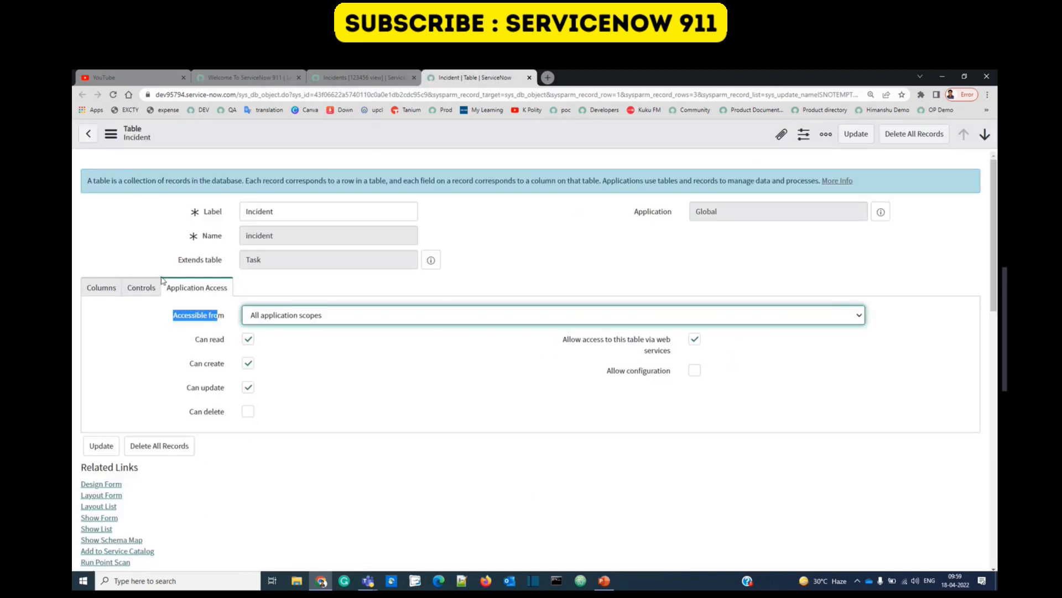
# Step: Try restricting Accessible from to "This application scope only" and check the table's Application value
pyautogui.click(389, 316)
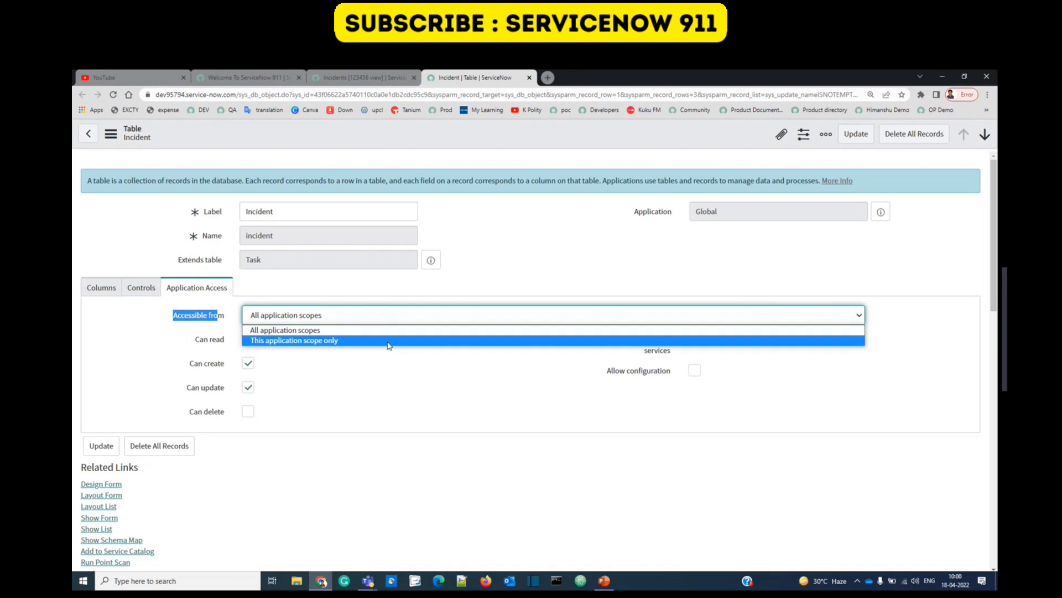
pyautogui.click(389, 341)
pyautogui.click(346, 337)
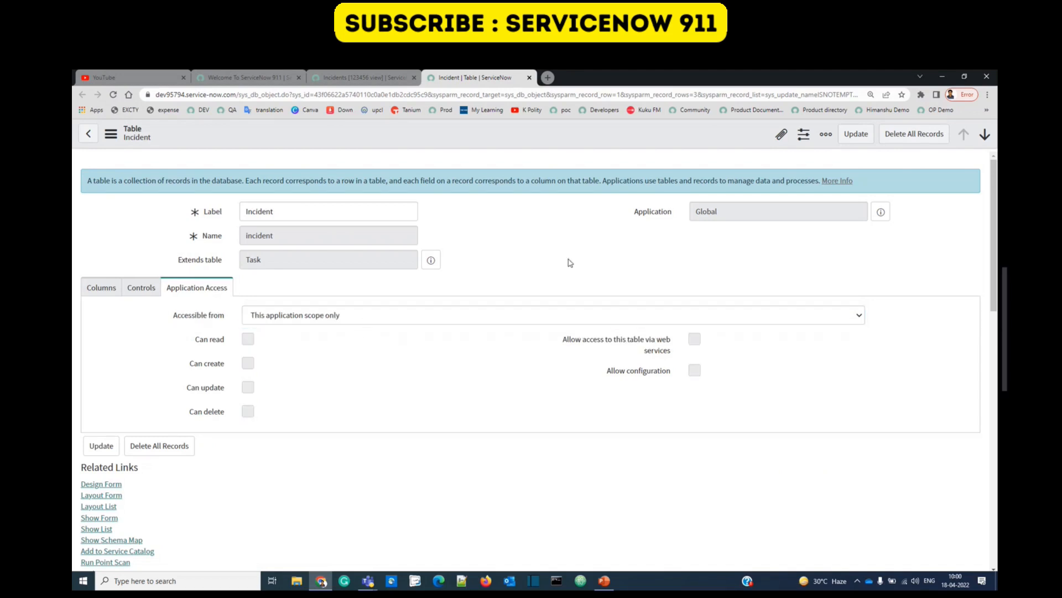
pyautogui.moveTo(723, 211); pyautogui.dragTo(691, 211)
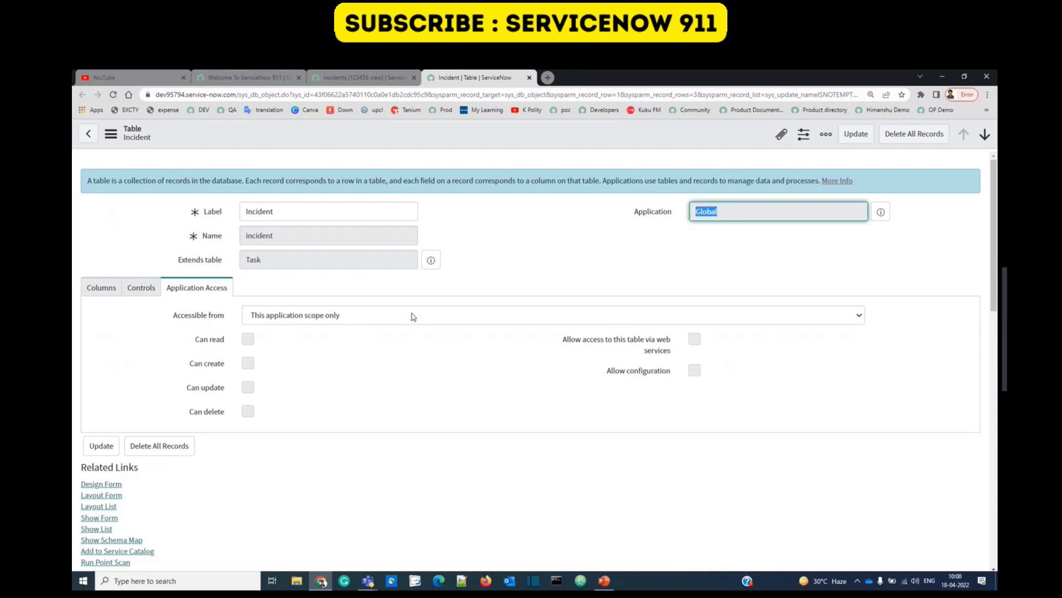
# Step: Set Accessible from to "All application scopes" and examine the read, create, update and delete permissions
pyautogui.click(412, 316)
pyautogui.click(389, 326)
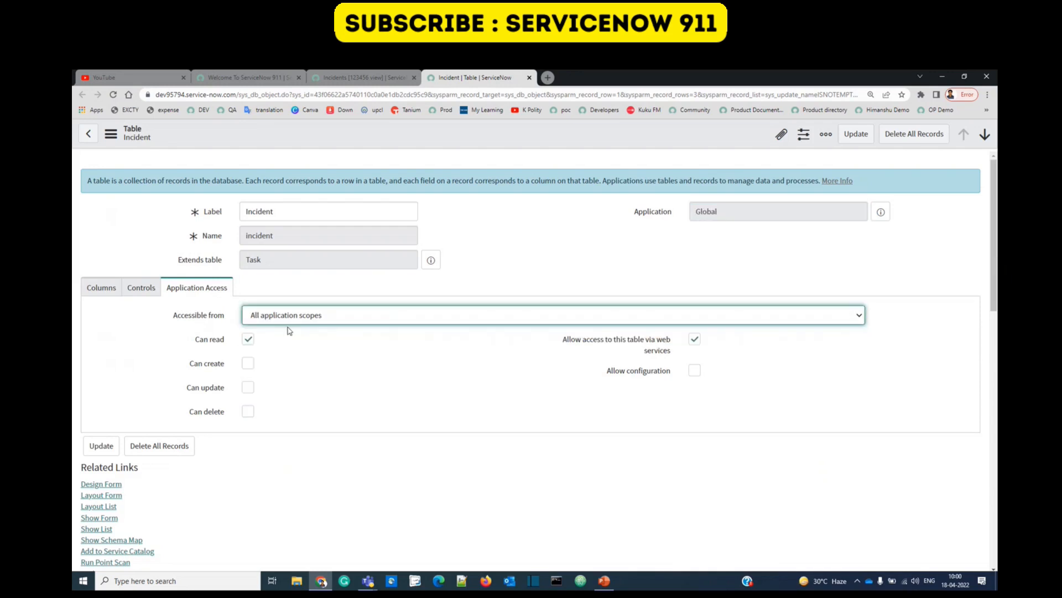
pyautogui.click(224, 352)
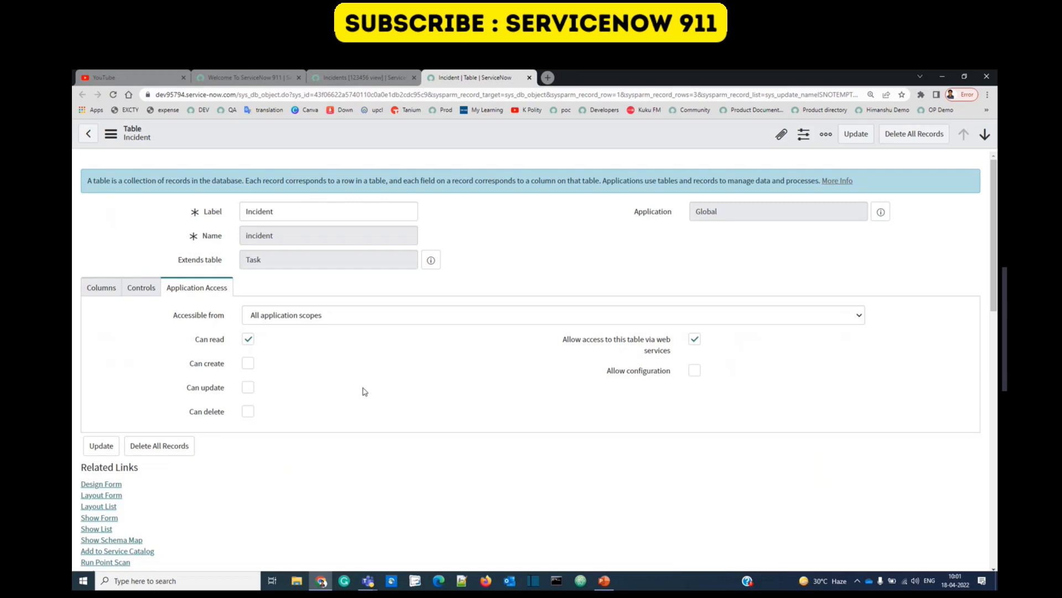
# Step: Return to the table's columns, start deleting all Incident records with "delete" as the confirmation word, and cancel the deletion
pyautogui.click(101, 287)
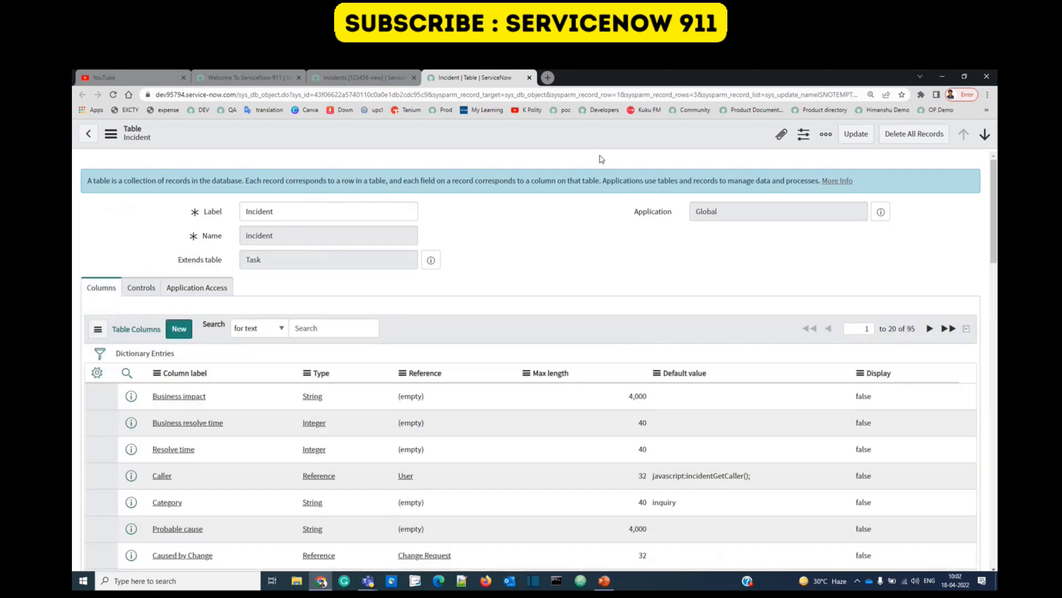
pyautogui.click(910, 139)
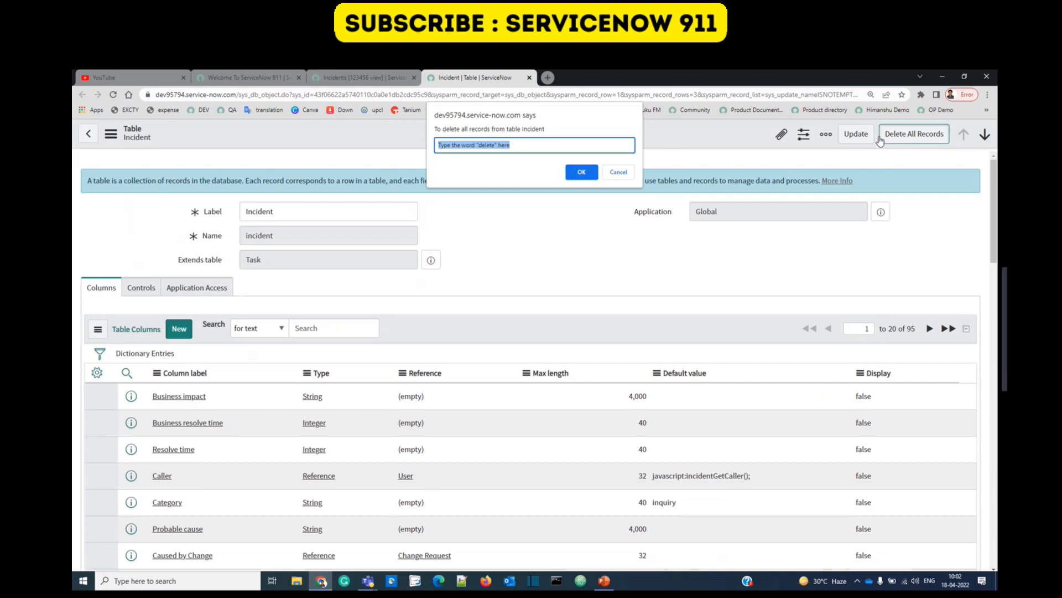
pyautogui.tripleClick(523, 150)
pyautogui.write('delete')
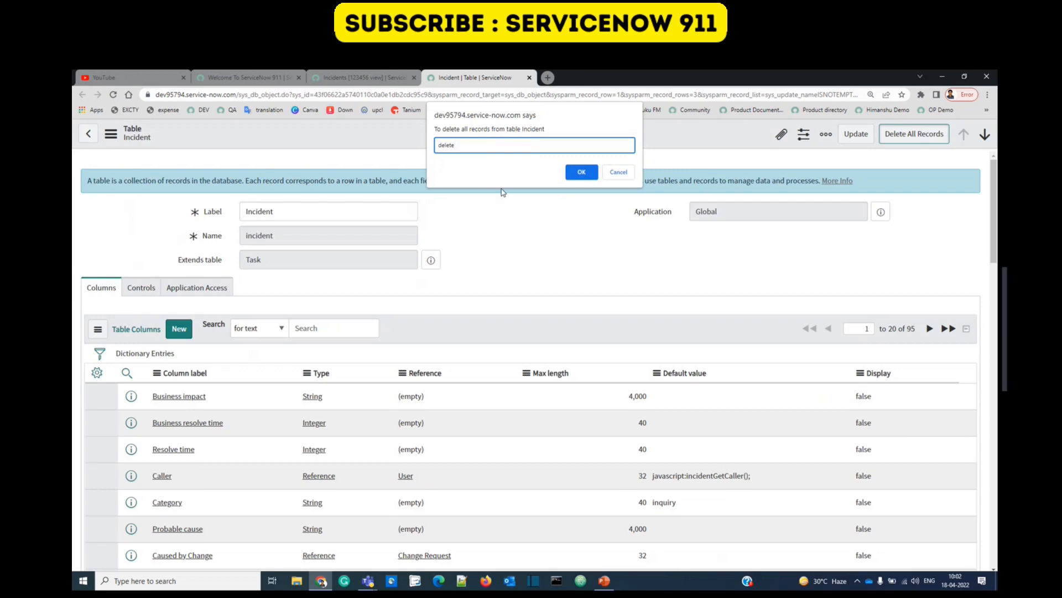
pyautogui.click(624, 173)
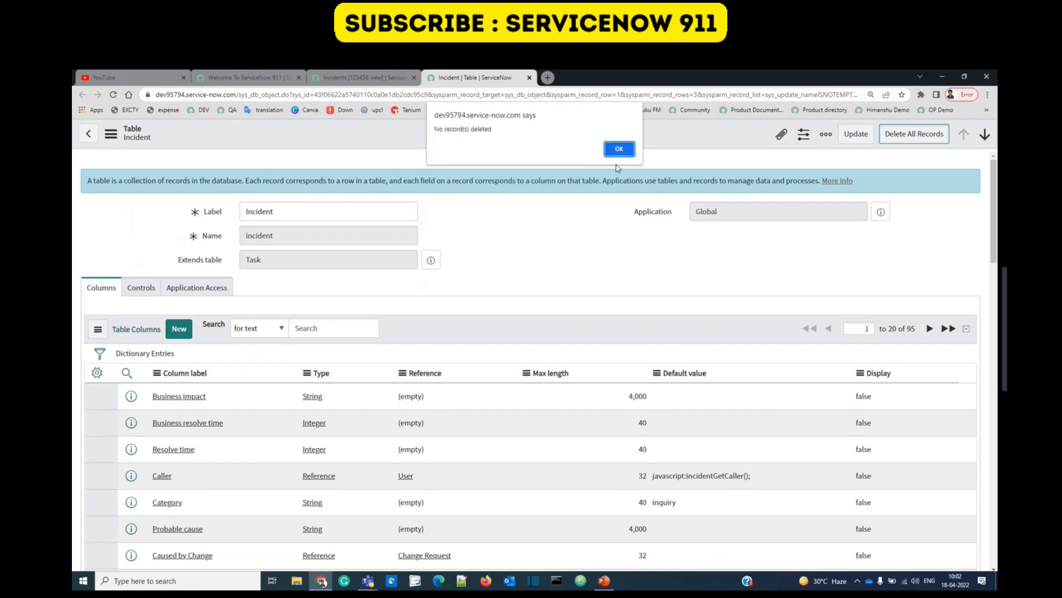
pyautogui.click(621, 150)
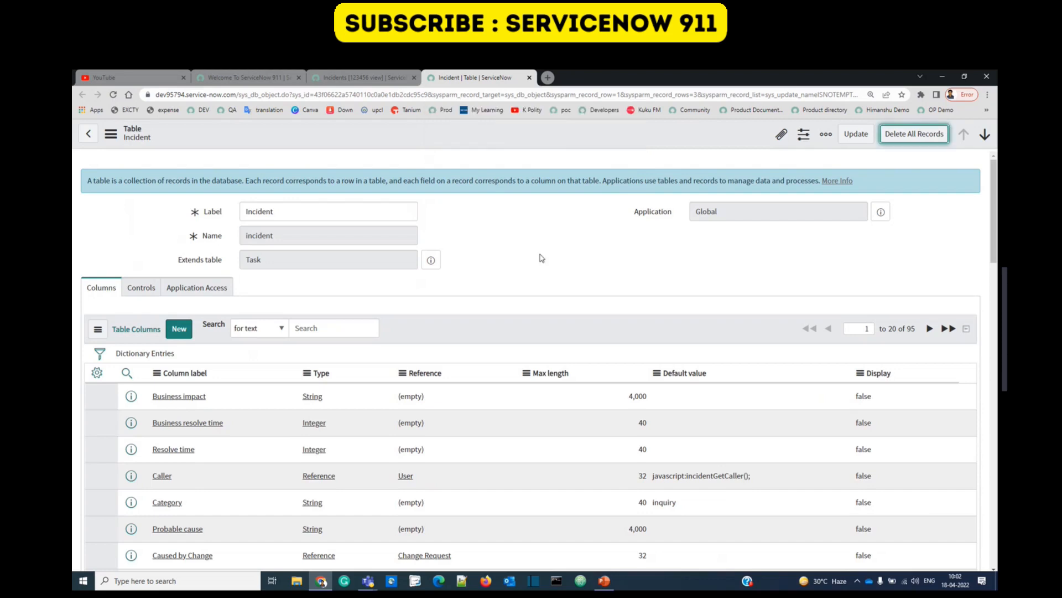
# Step: Examine the related links below the Incident table's column list
pyautogui.scroll(-1, 535, 255)
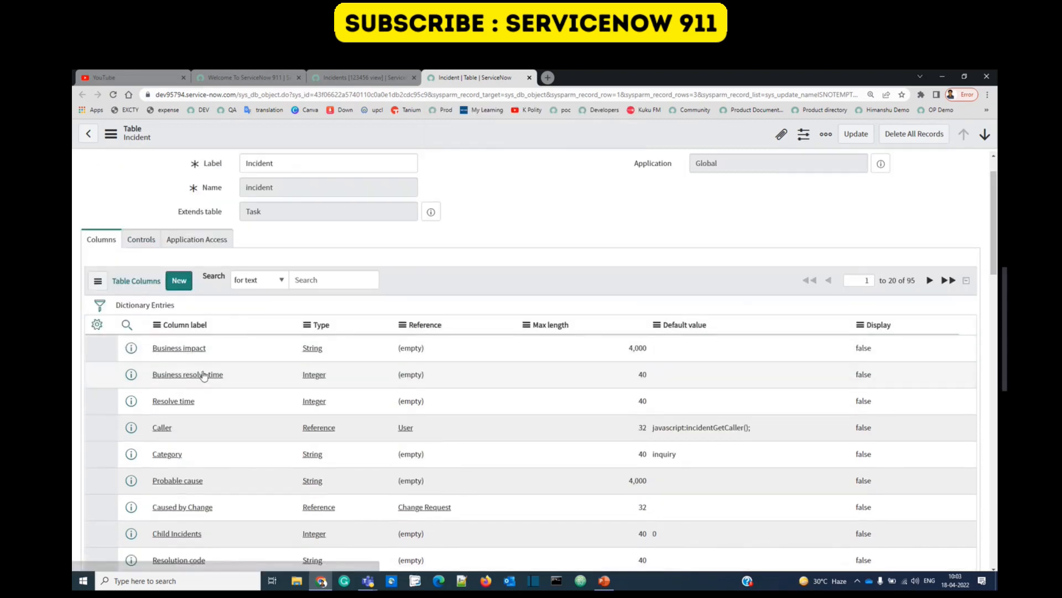
pyautogui.scroll(-1, 261, 381)
pyautogui.scroll(-10, 261, 382)
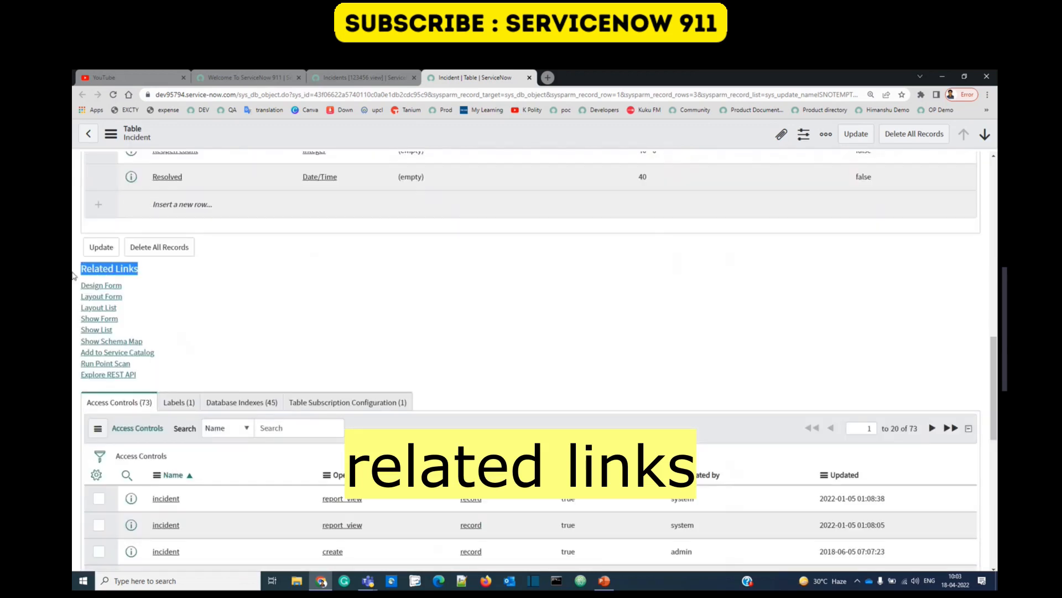
# Step: Open the Incident table's form design, examine its sections and available views, and close the designer
pyautogui.moveTo(136, 268); pyautogui.dragTo(75, 275)
pyautogui.click(166, 283)
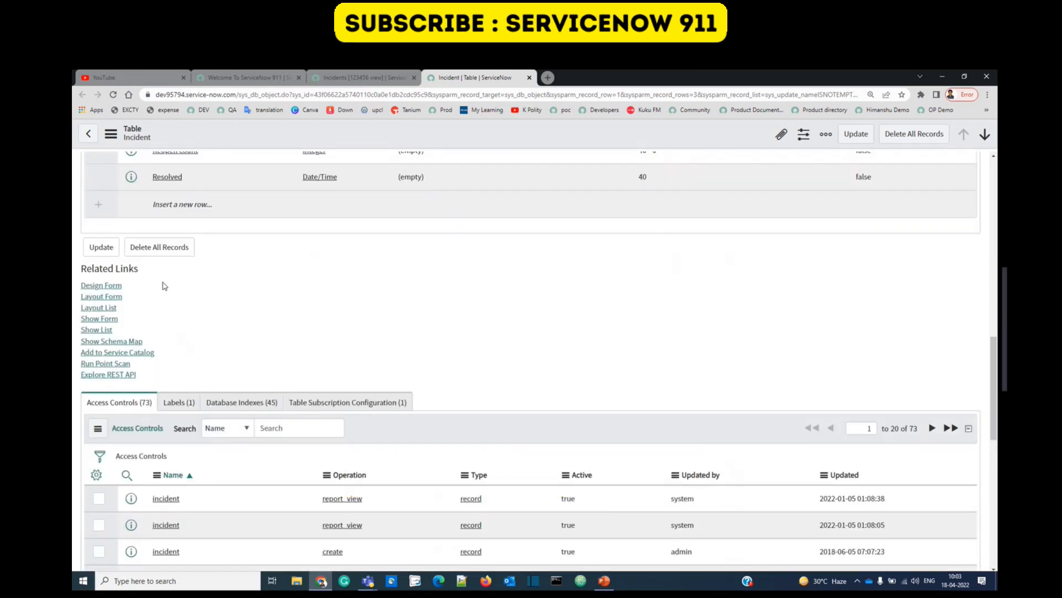
pyautogui.click(113, 286)
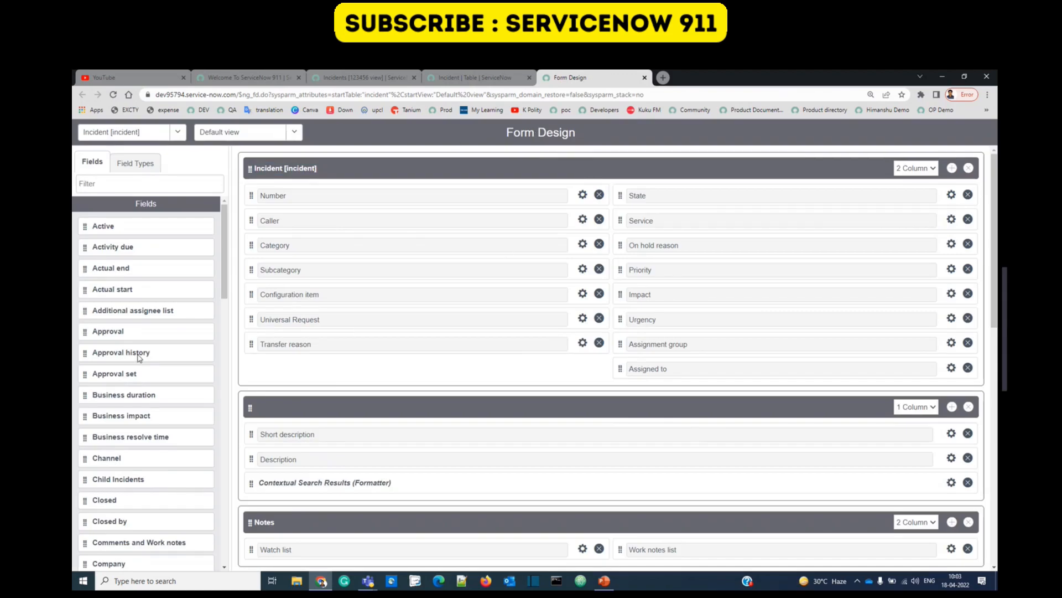
pyautogui.scroll(-3, 594, 388)
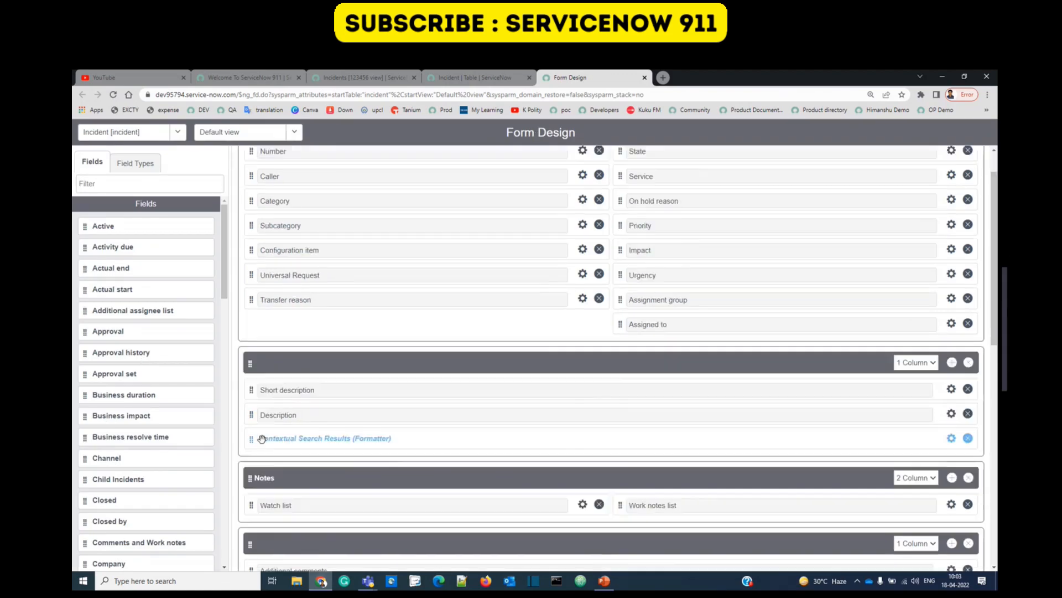
pyautogui.scroll(3, 408, 259)
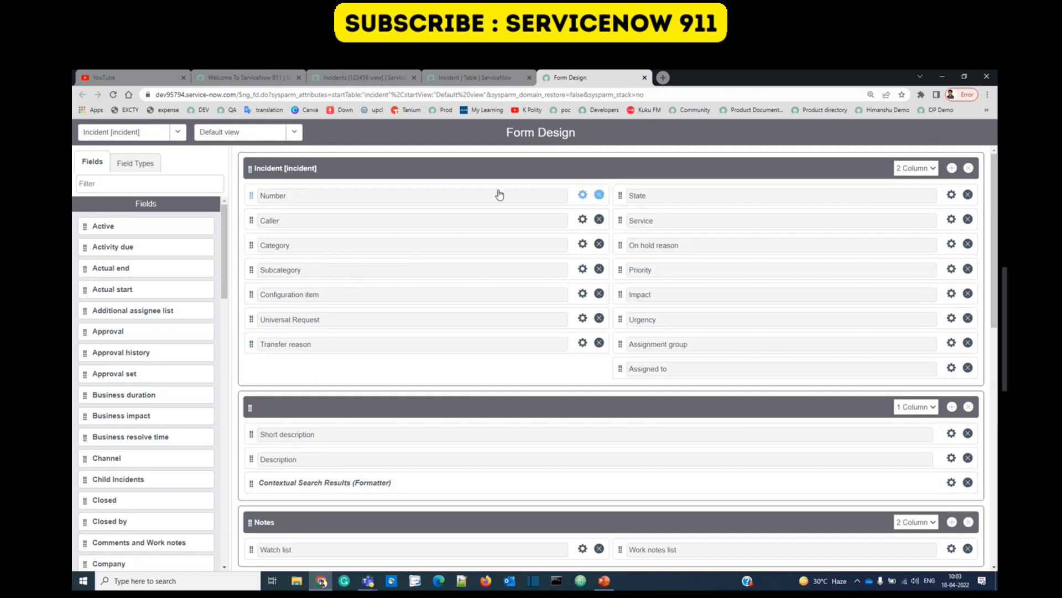
pyautogui.click(494, 170)
pyautogui.click(288, 133)
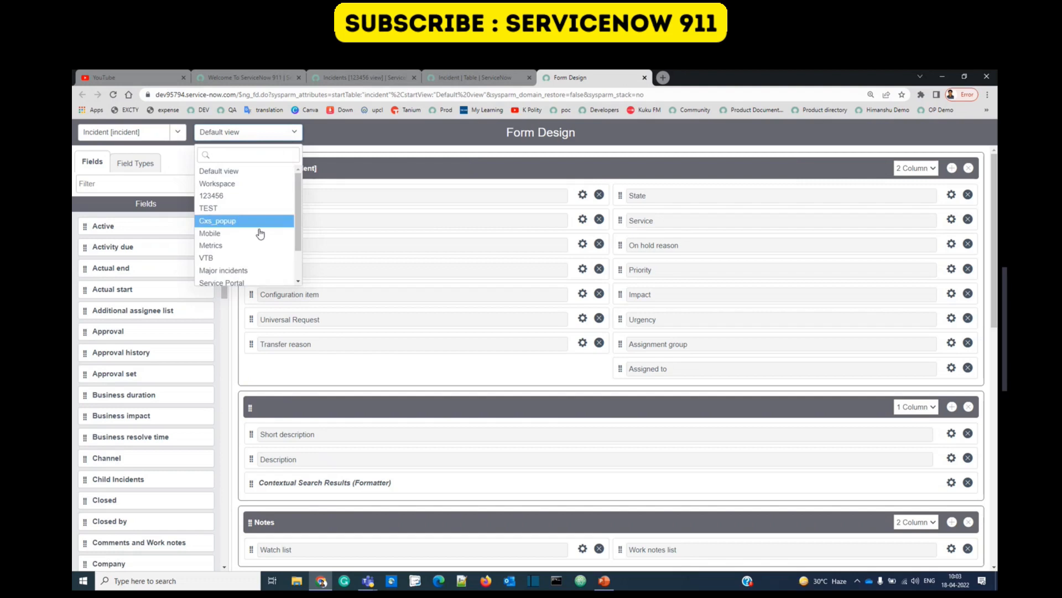
pyautogui.middleClick(566, 80)
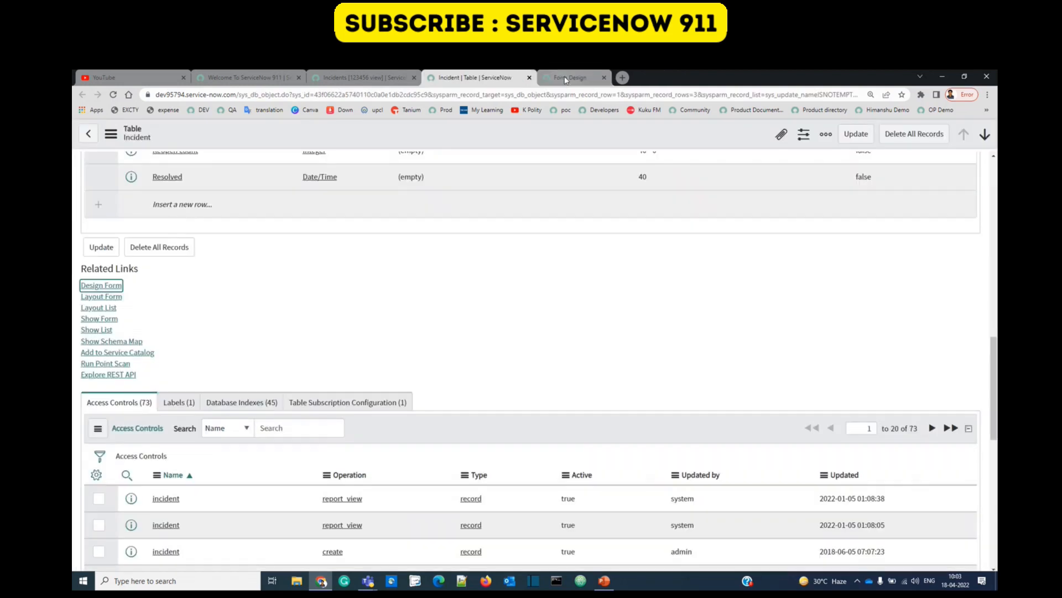
# Step: Open the Incident form layout, examine its view names, sections and selected fields, and cancel without saving
pyautogui.click(111, 297)
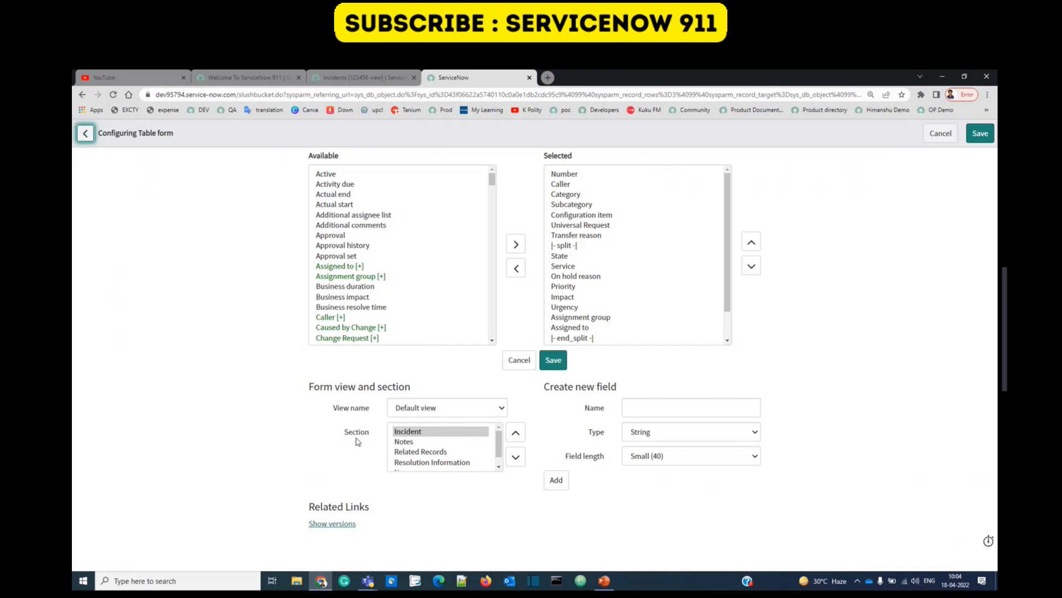
pyautogui.click(422, 409)
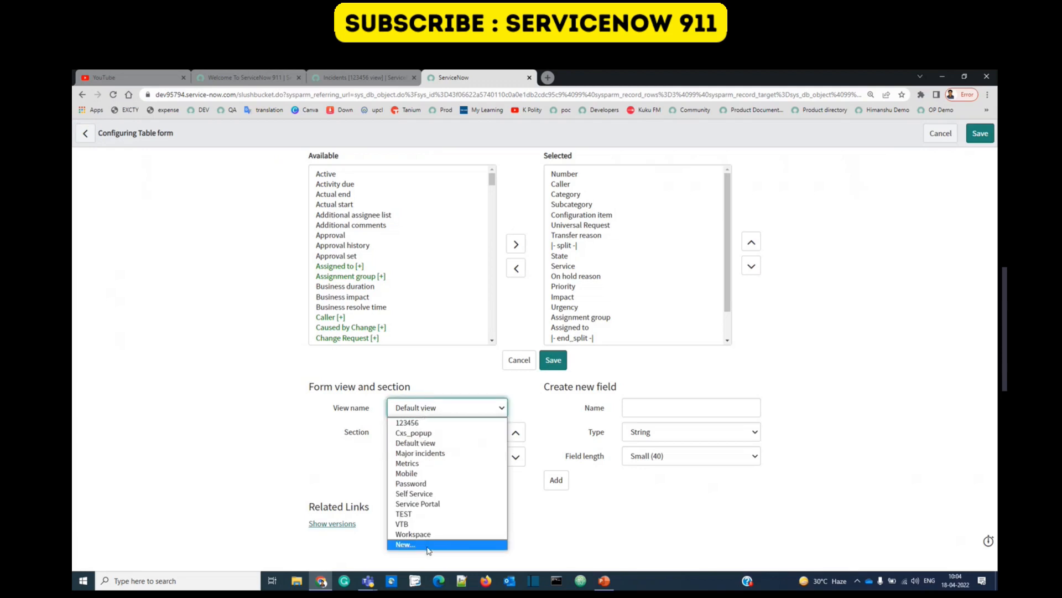
pyautogui.click(327, 472)
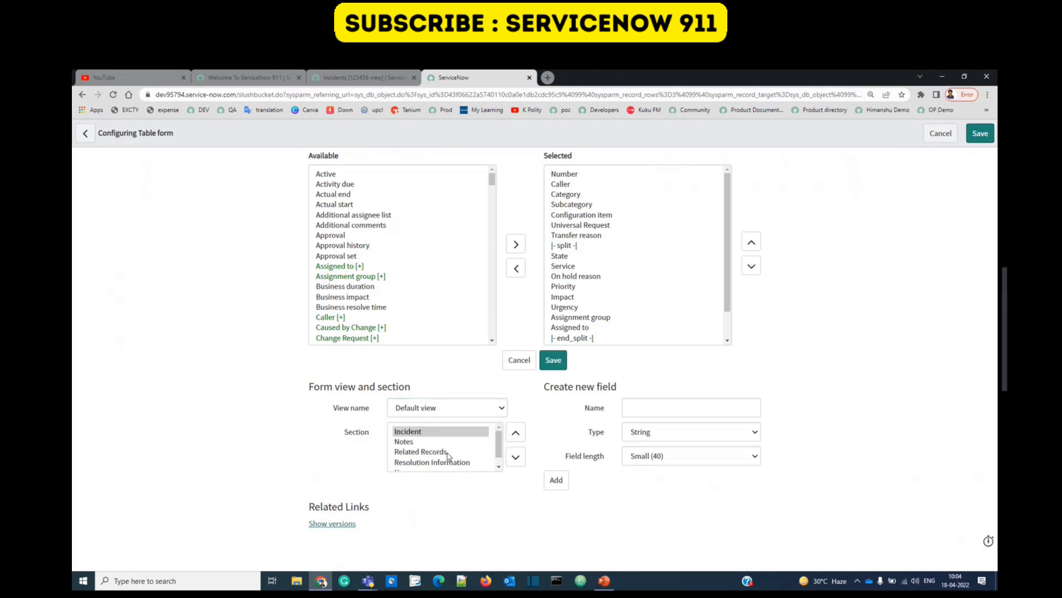
pyautogui.scroll(-1, 449, 455)
pyautogui.scroll(1, 449, 456)
pyautogui.click(596, 184)
pyautogui.hotkey('ctrl', 'a')
pyautogui.click(581, 187)
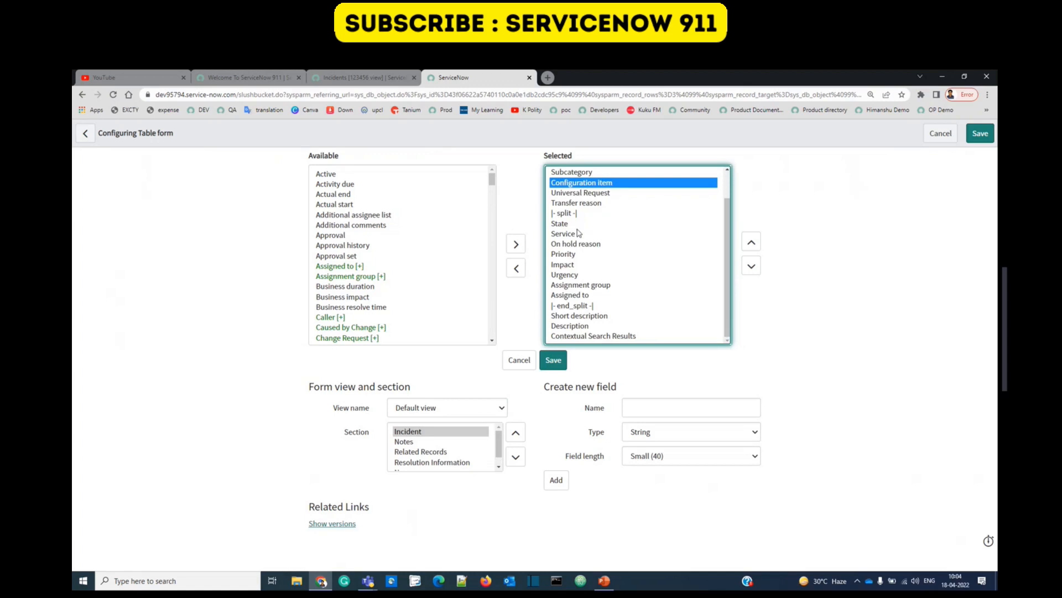
pyautogui.click(519, 362)
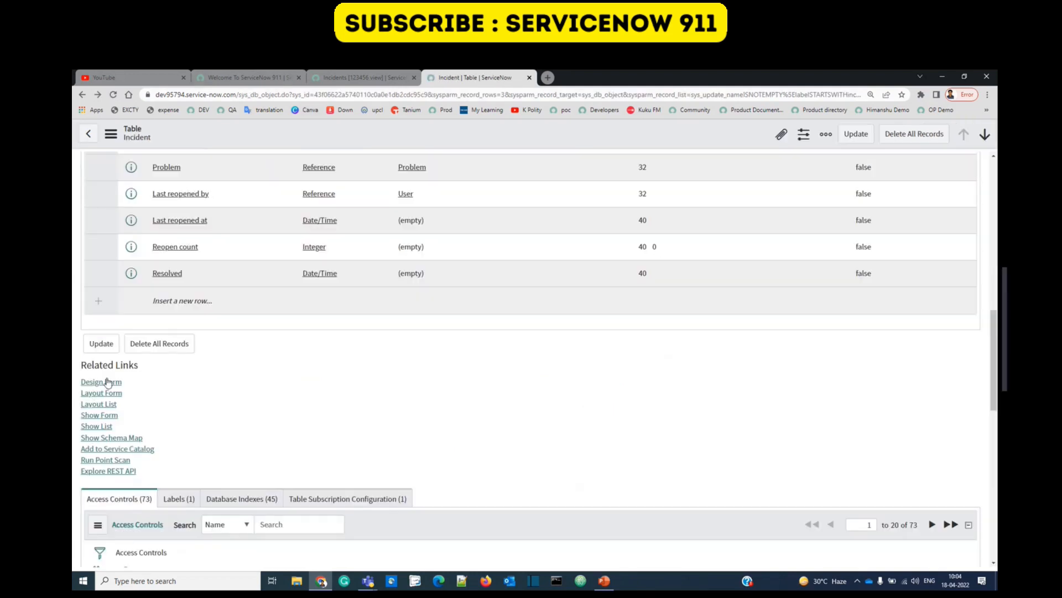
# Step: Open the Incident table's list layout and examine the available list view names
pyautogui.click(102, 405)
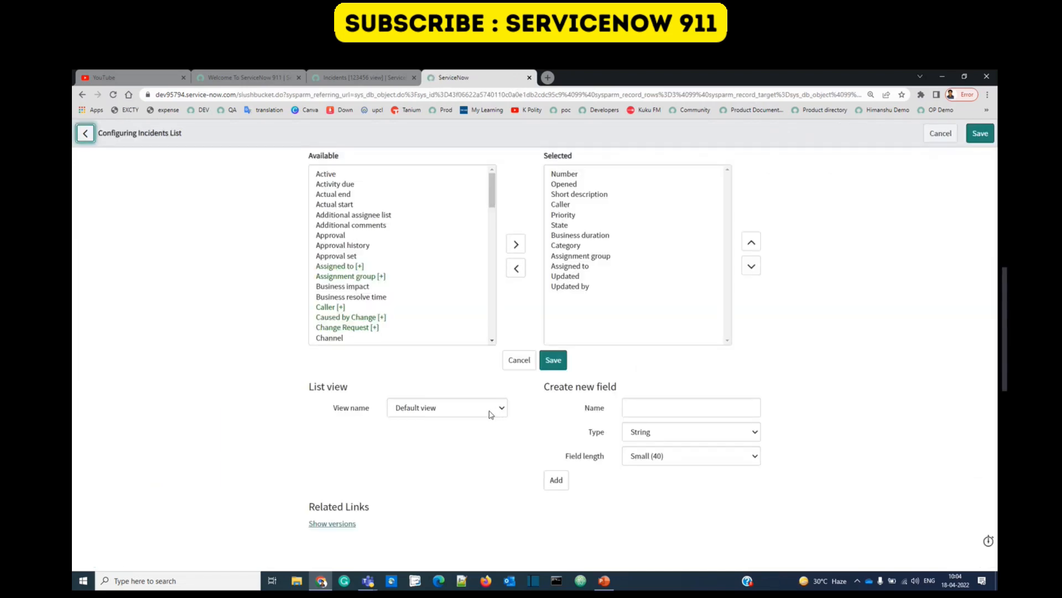
pyautogui.click(466, 416)
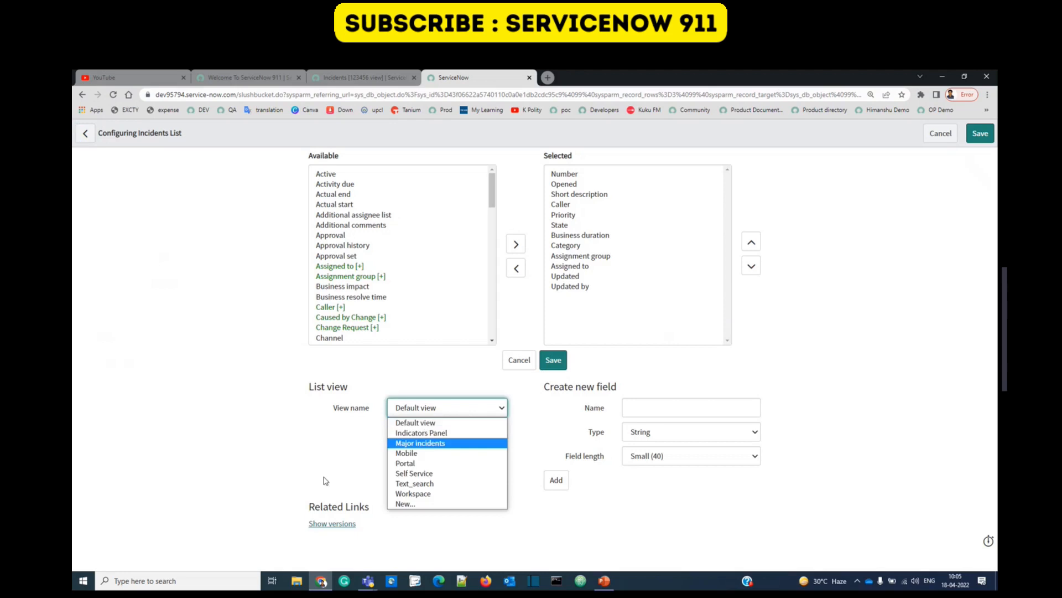
pyautogui.click(330, 461)
# Step: Display the open incidents list in its Default view, compare its columns with the list layout, and cancel the layout configuration
pyautogui.click(289, 73)
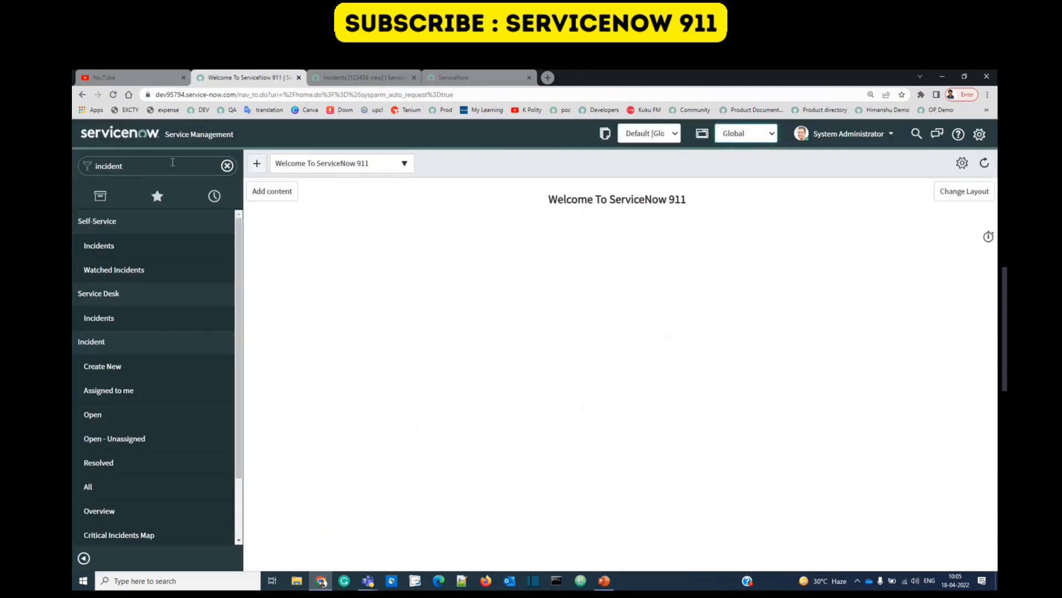
pyautogui.click(101, 415)
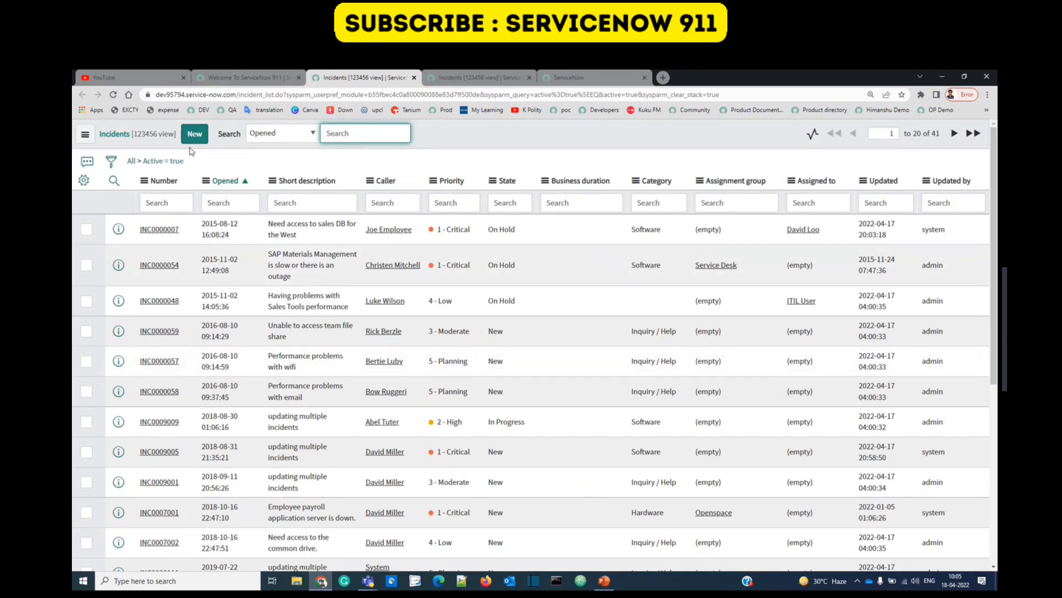
pyautogui.click(142, 137)
pyautogui.moveTo(147, 144)
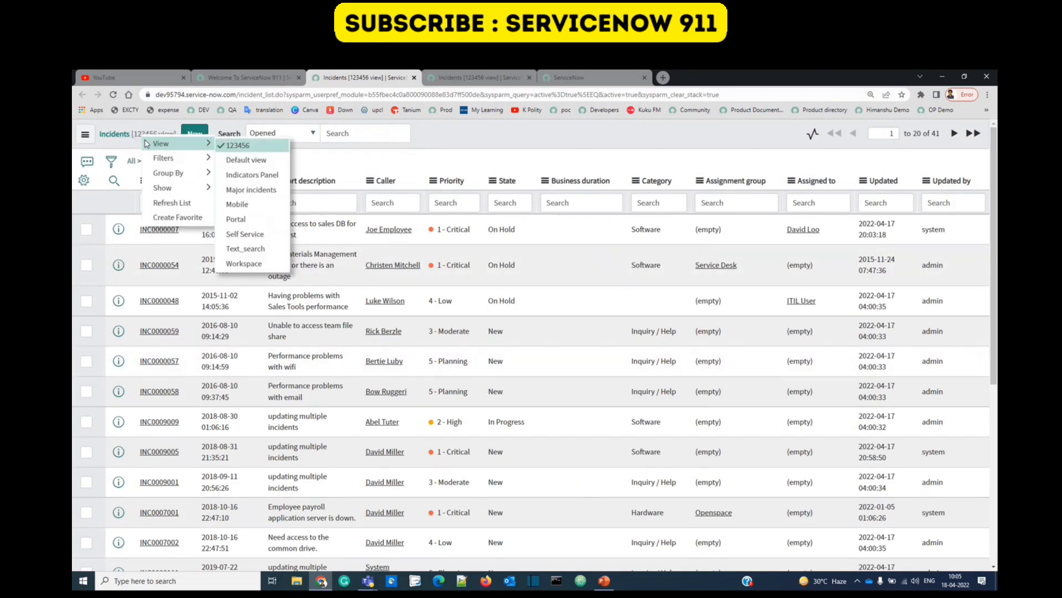
pyautogui.click(247, 146)
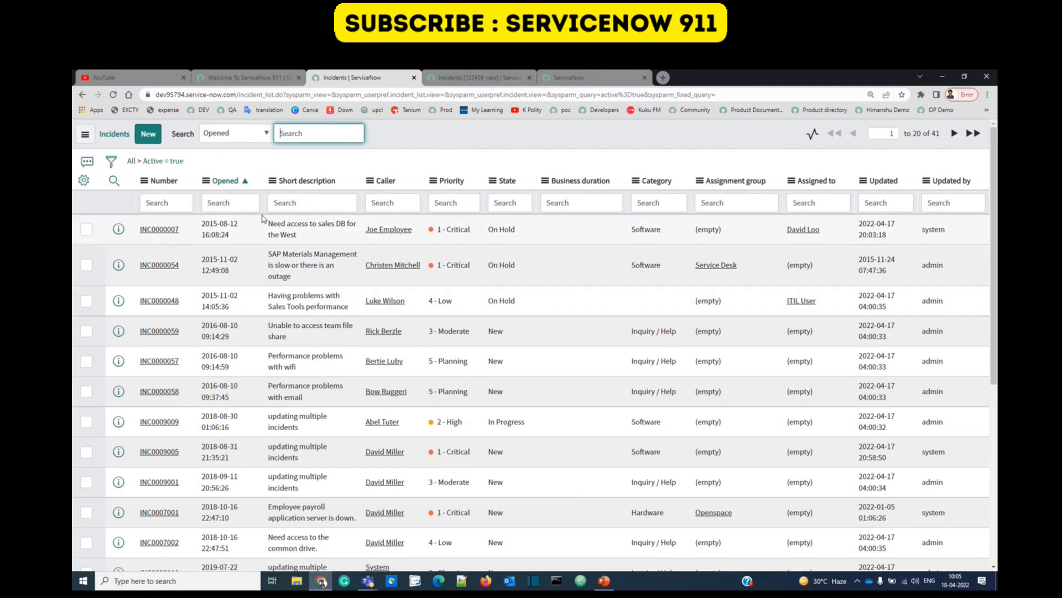
pyautogui.click(580, 78)
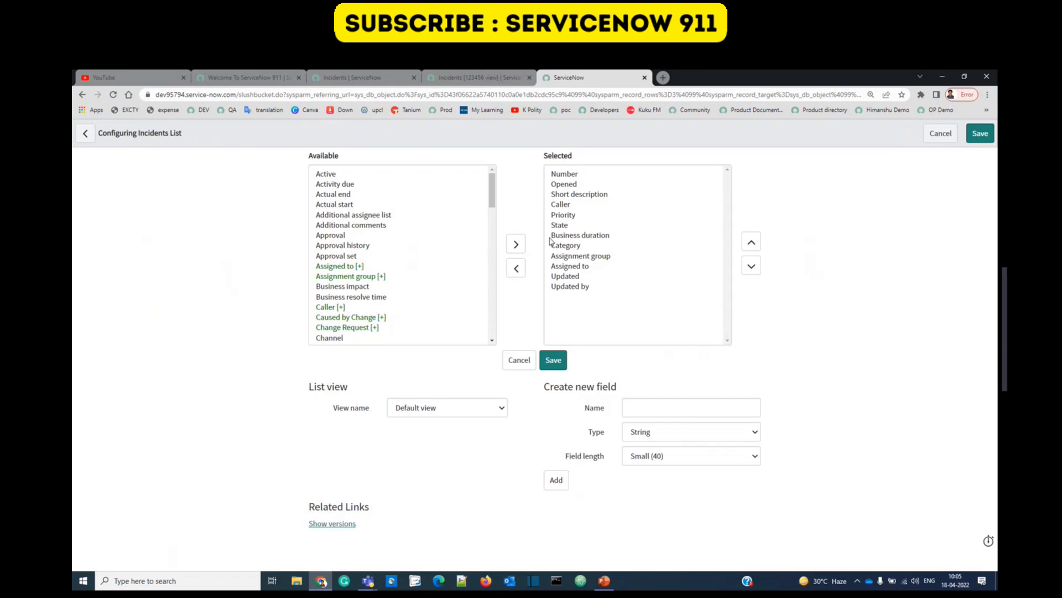
pyautogui.click(520, 361)
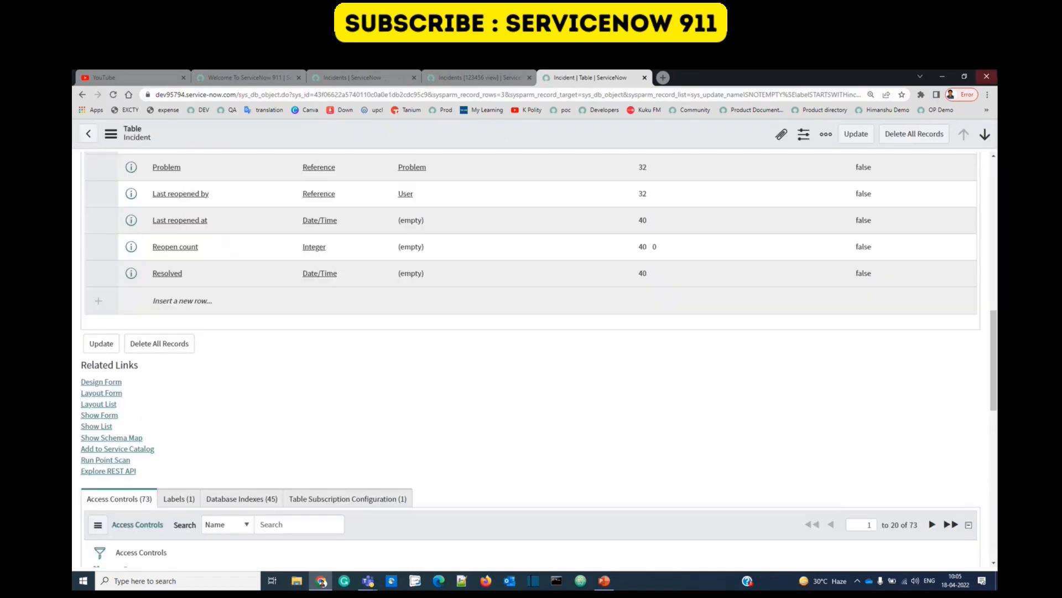
# Step: Preview the new Incident form and the Incident list through the table's related links, returning to the table definition each time
pyautogui.click(111, 417)
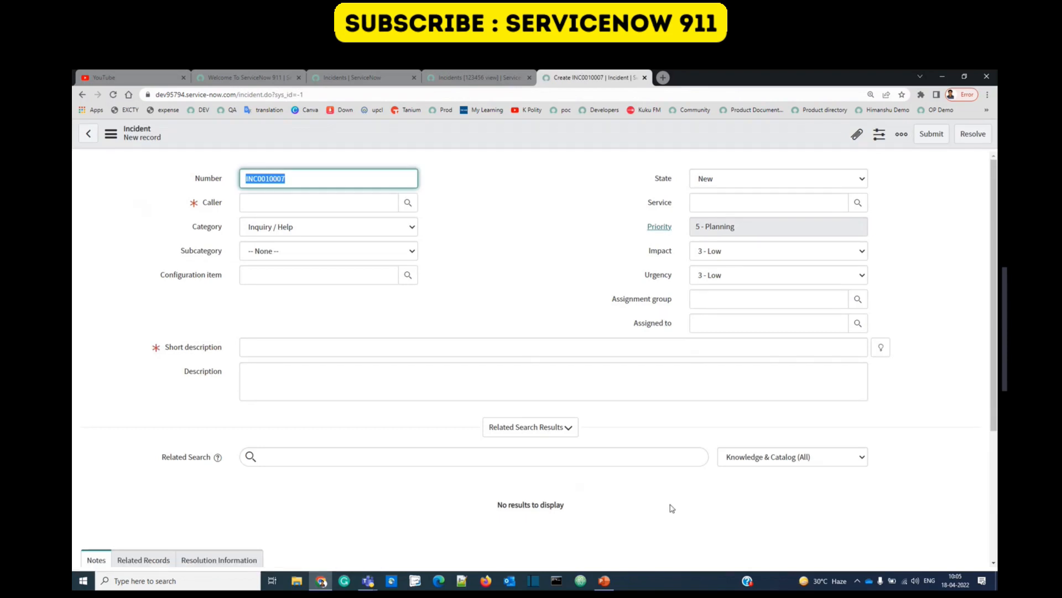
pyautogui.click(82, 95)
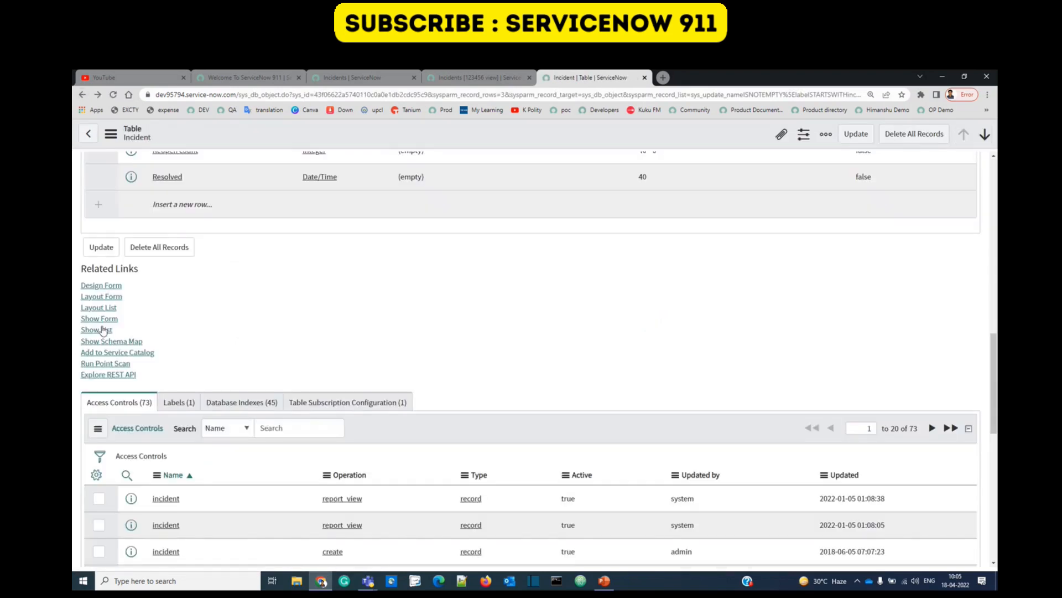
pyautogui.click(103, 331)
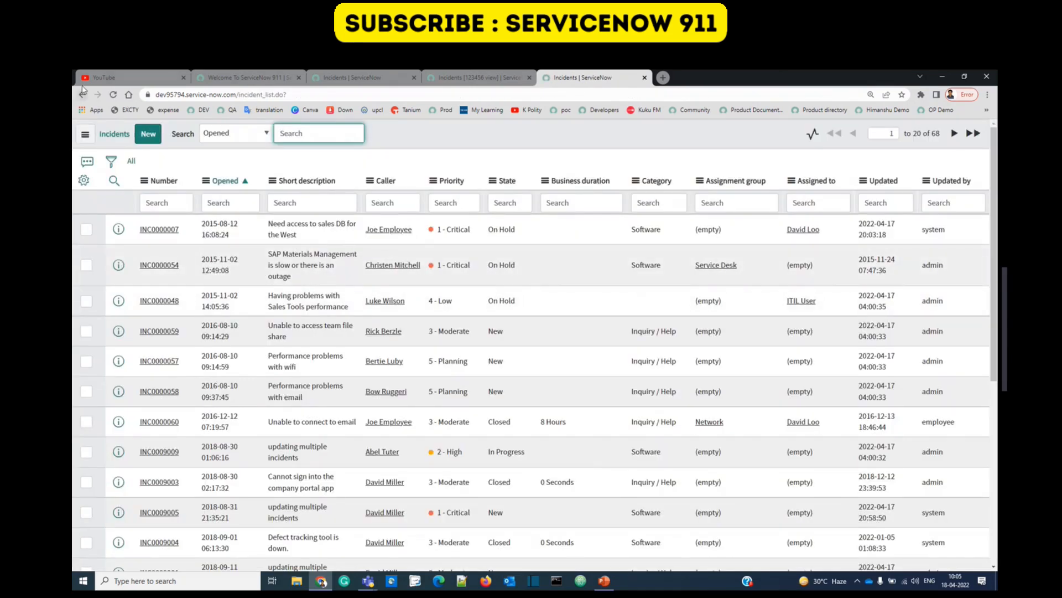
pyautogui.click(83, 95)
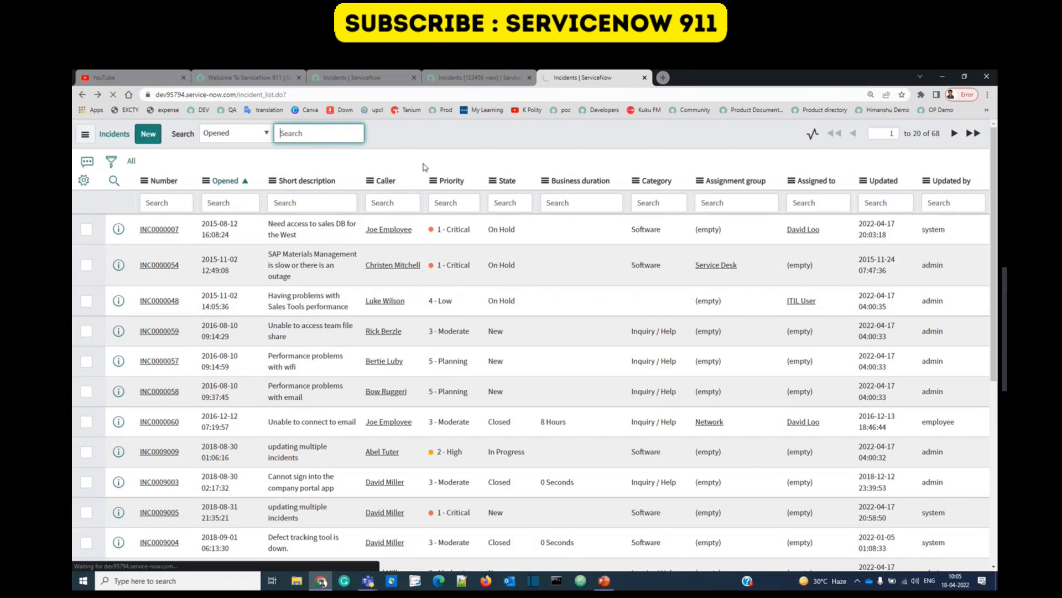
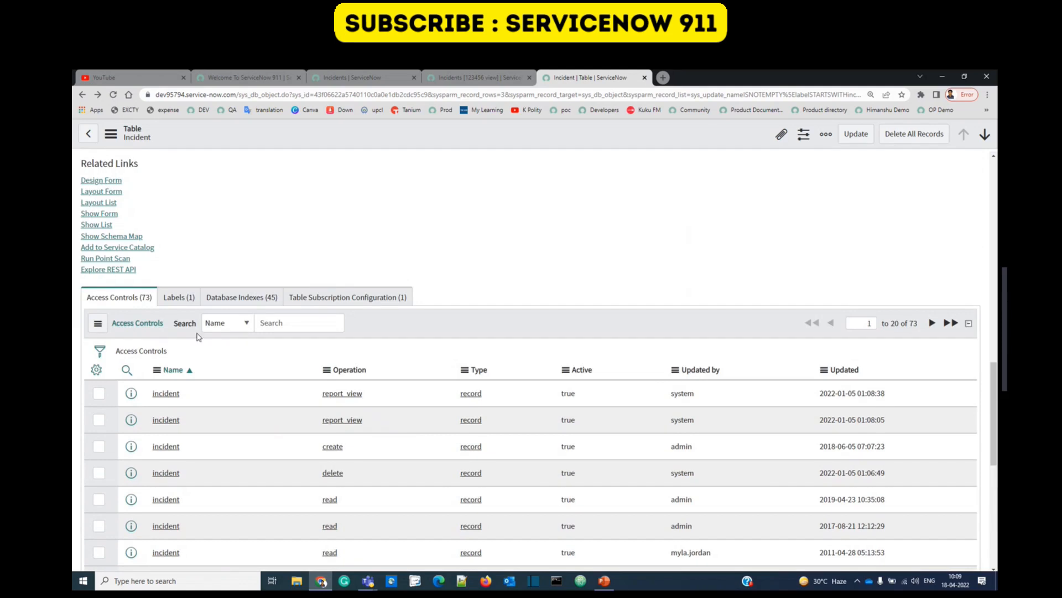
# Step: Open the Incident table's field label record separately and select the table name sys_documentation in its address
pyautogui.click(178, 301)
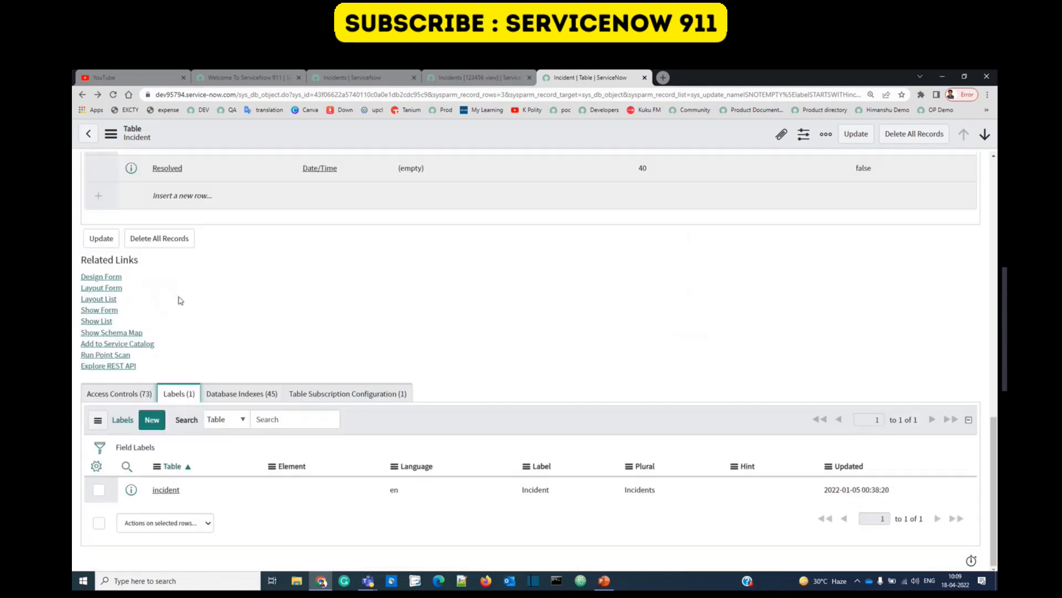
pyautogui.moveTo(198, 491); pyautogui.dragTo(146, 499)
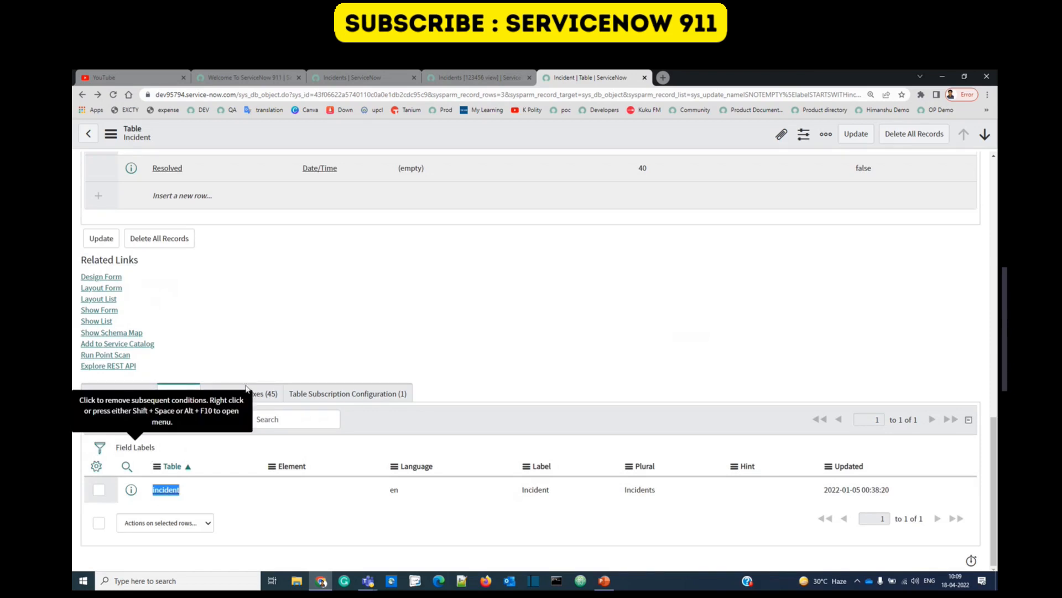
pyautogui.middleClick(131, 490)
pyautogui.click(681, 77)
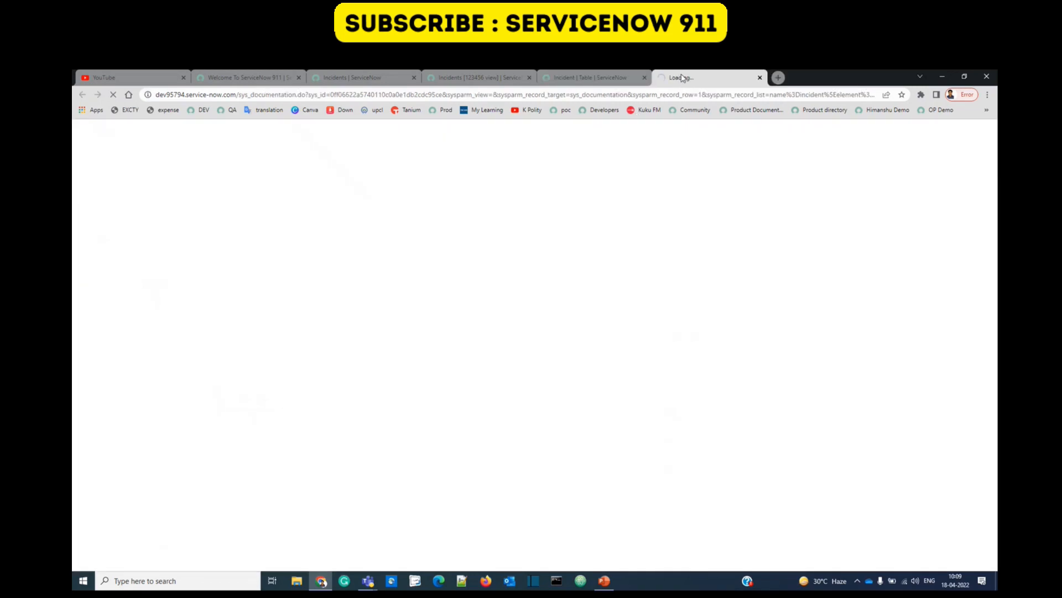
pyautogui.moveTo(239, 95); pyautogui.dragTo(297, 100)
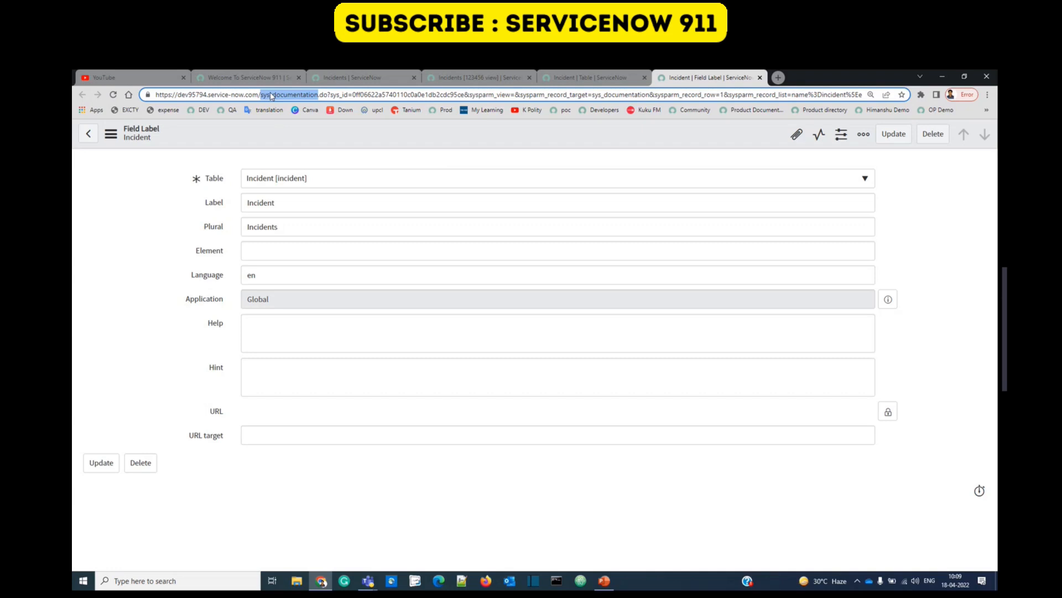
# Step: Open the full field labels list from the main navigator using sys_documentation.list
pyautogui.click(247, 76)
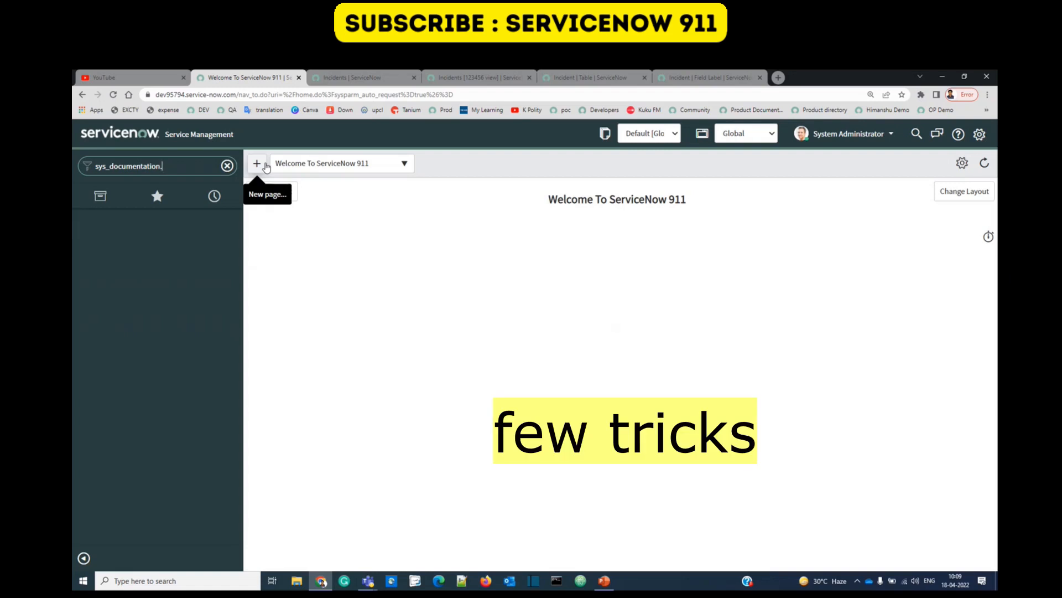
pyautogui.write('list')
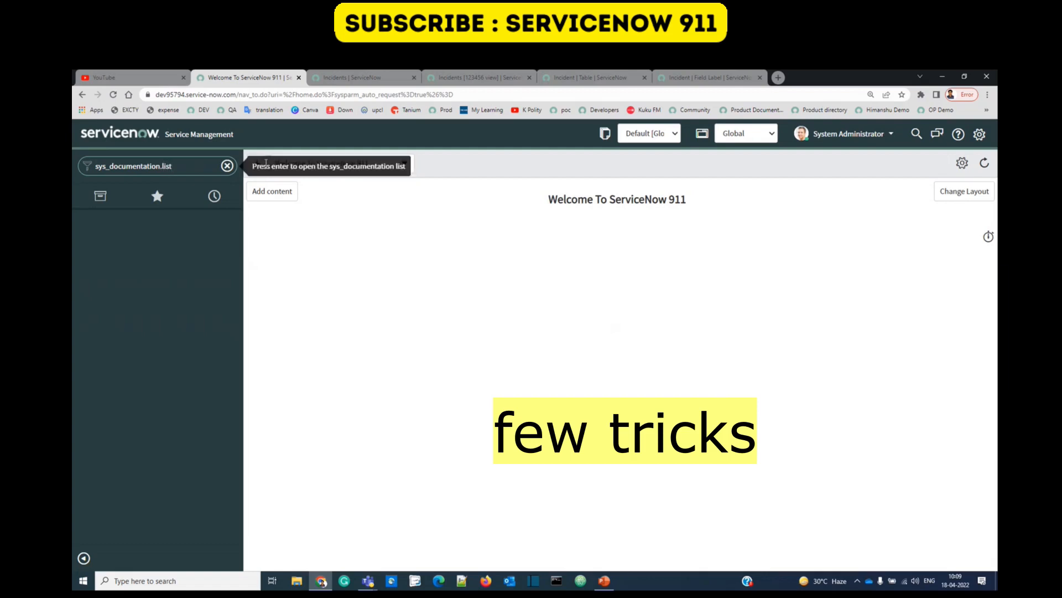
pyautogui.press('Return')
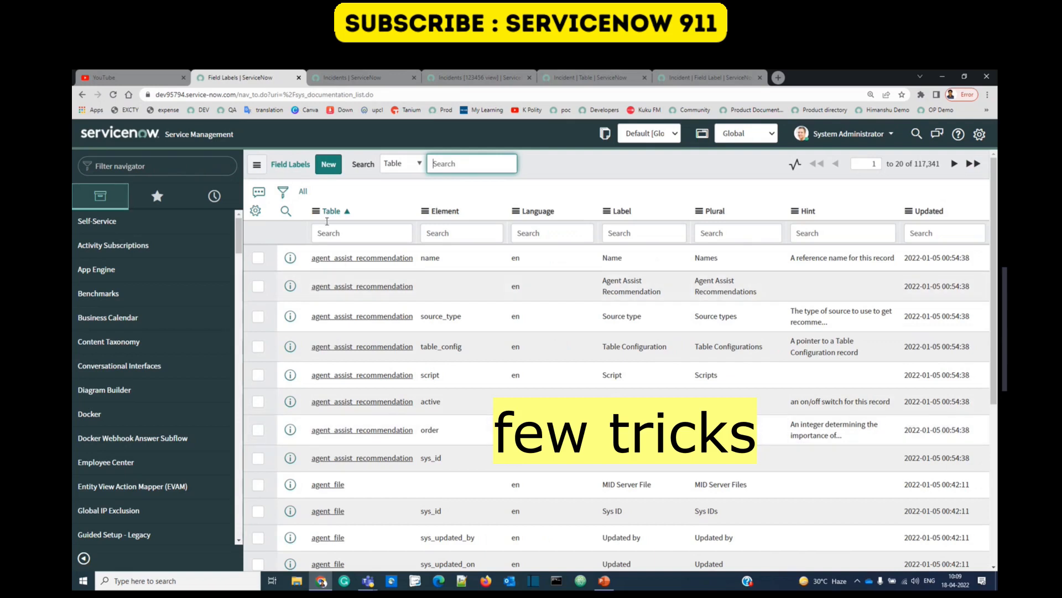
# Step: Open the full Incident records list from the navigator using incident.list
pyautogui.click(175, 167)
pyautogui.write('incident')
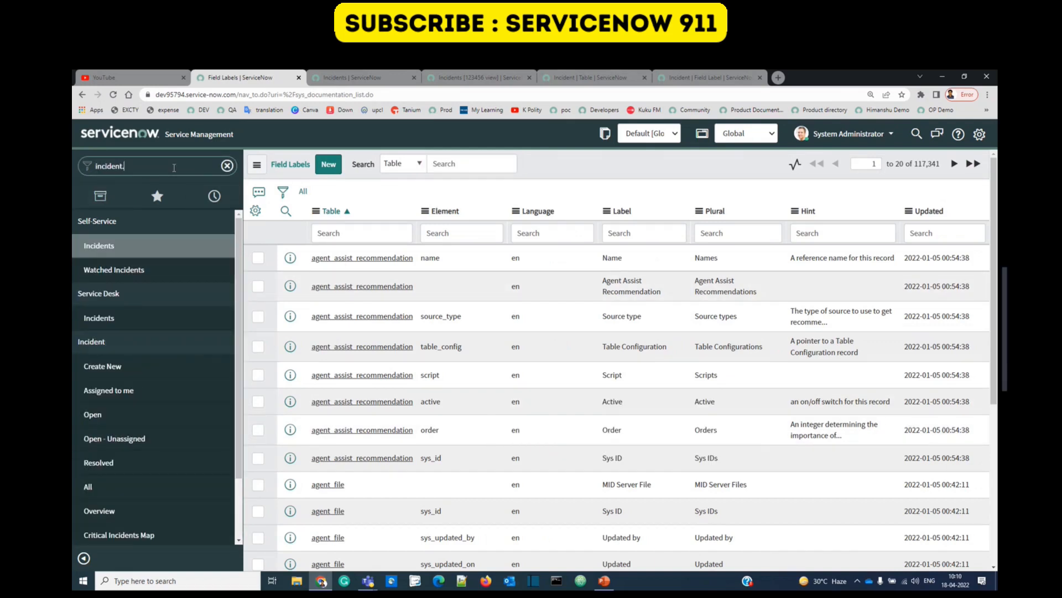
pyautogui.write('.list')
pyautogui.press('Return')
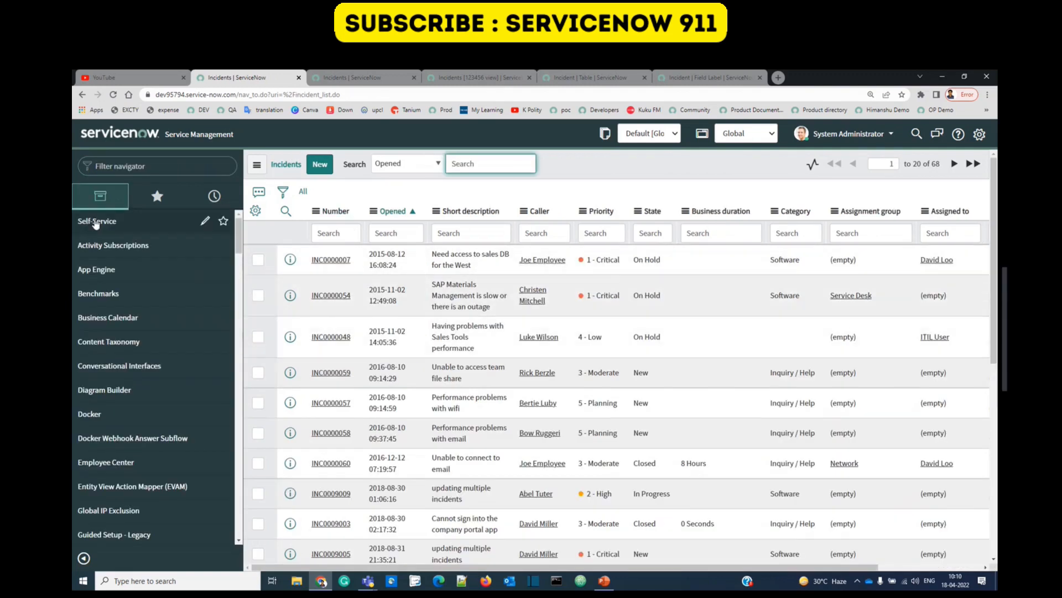
# Step: Open a blank new Incident form from the navigator using incident.do, and return to the home page
pyautogui.click(177, 169)
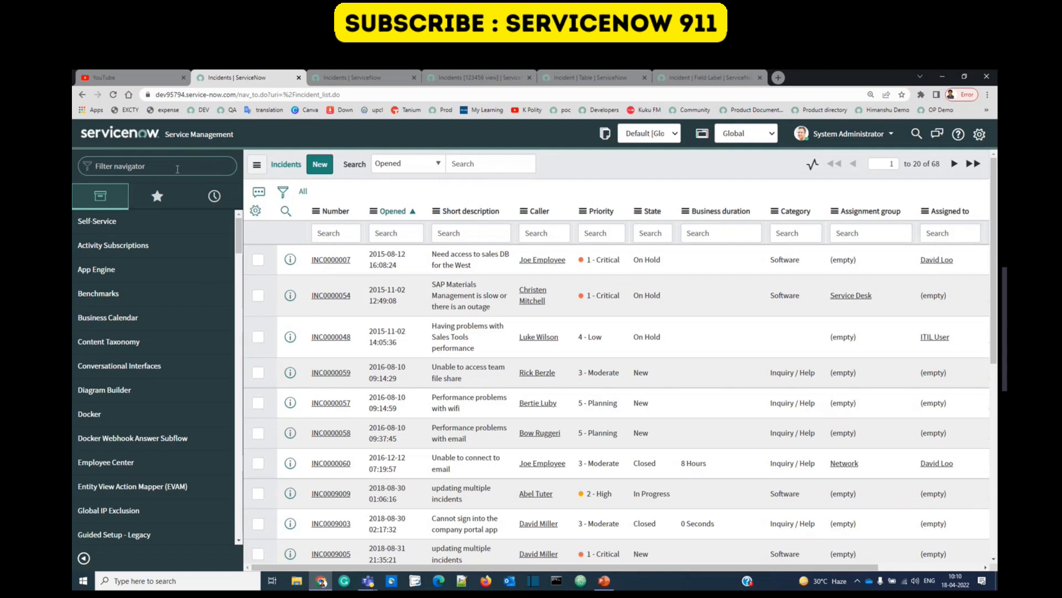
pyautogui.write('incident')
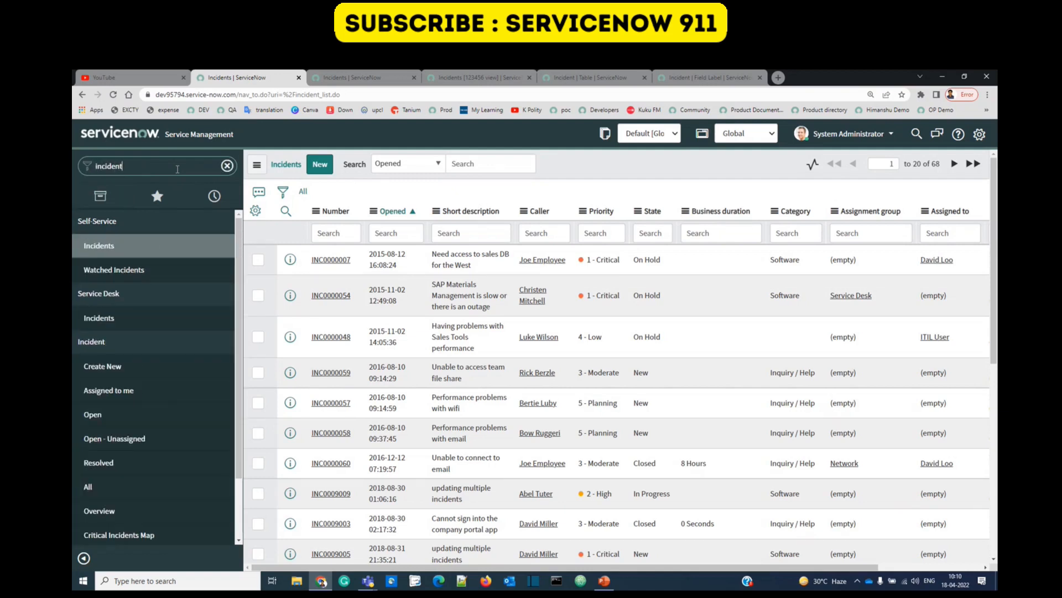
pyautogui.write('_list.do')
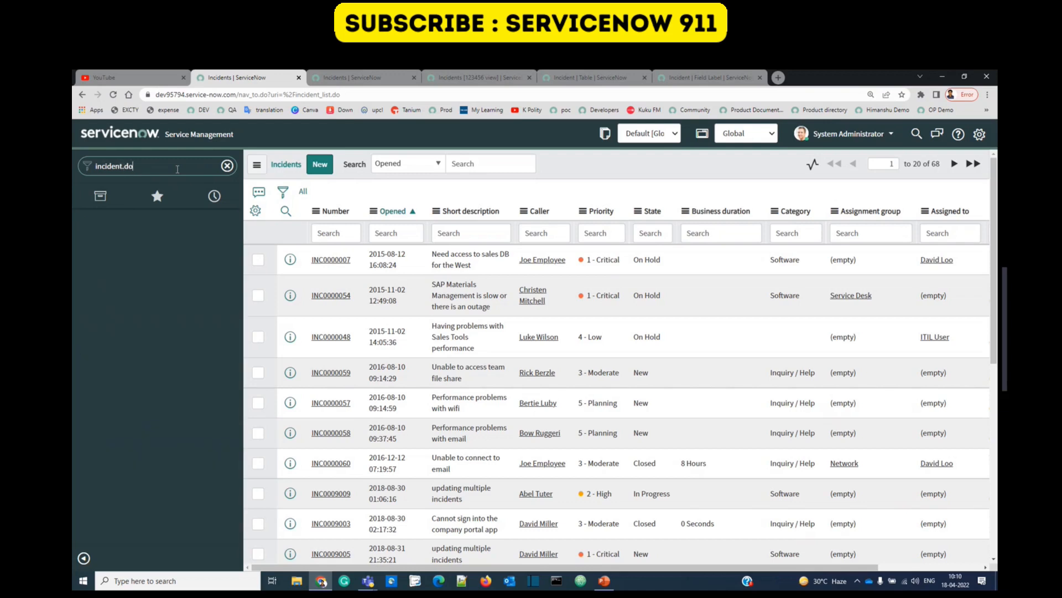
pyautogui.press('Return')
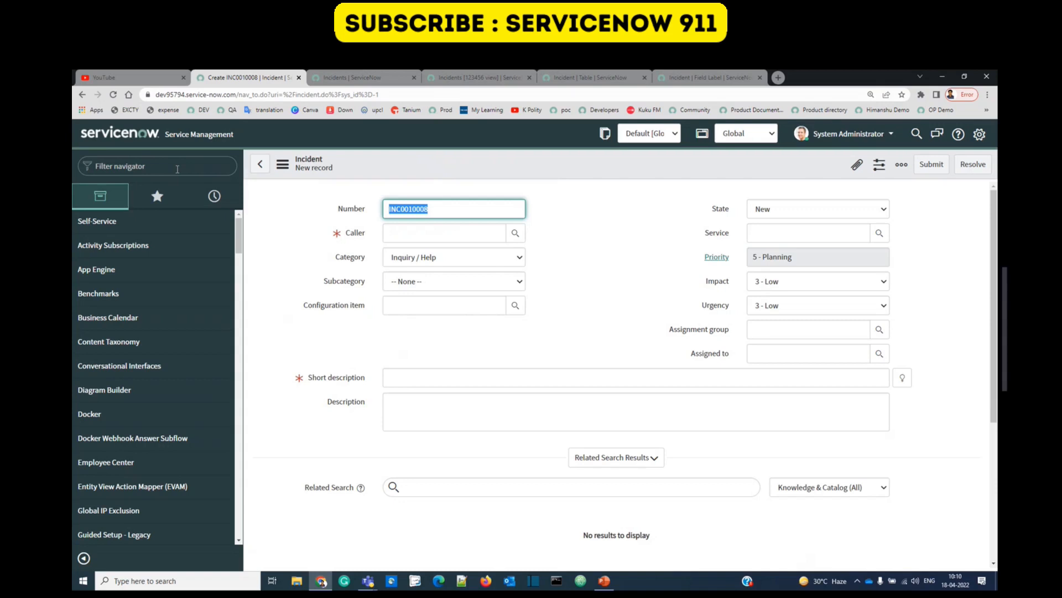
pyautogui.click(109, 136)
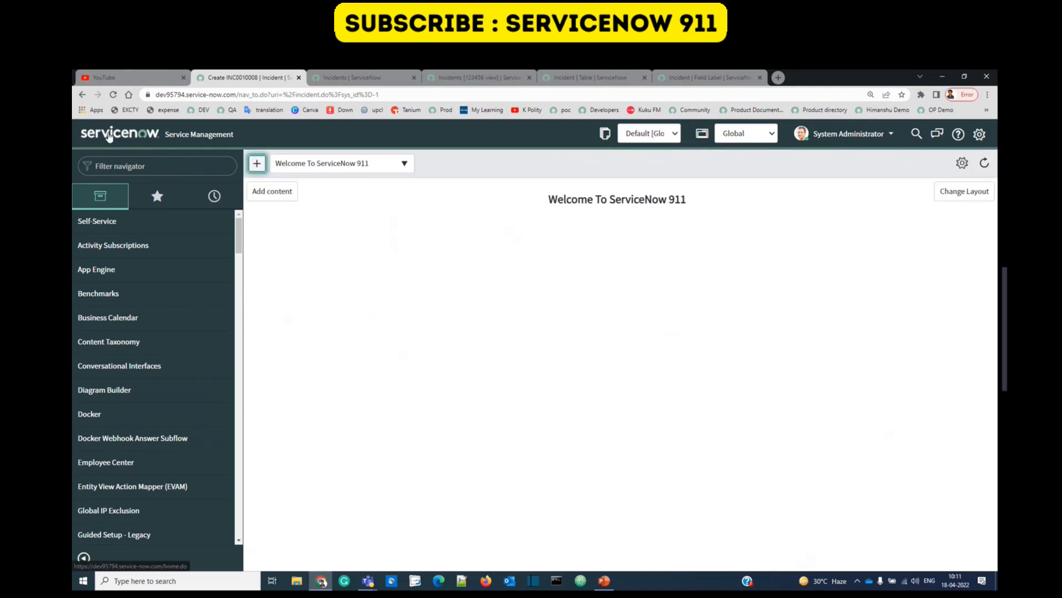
# Step: Examine the Database Indexes and Table Subscription Configuration related lists in the Incident table definition
pyautogui.click(685, 76)
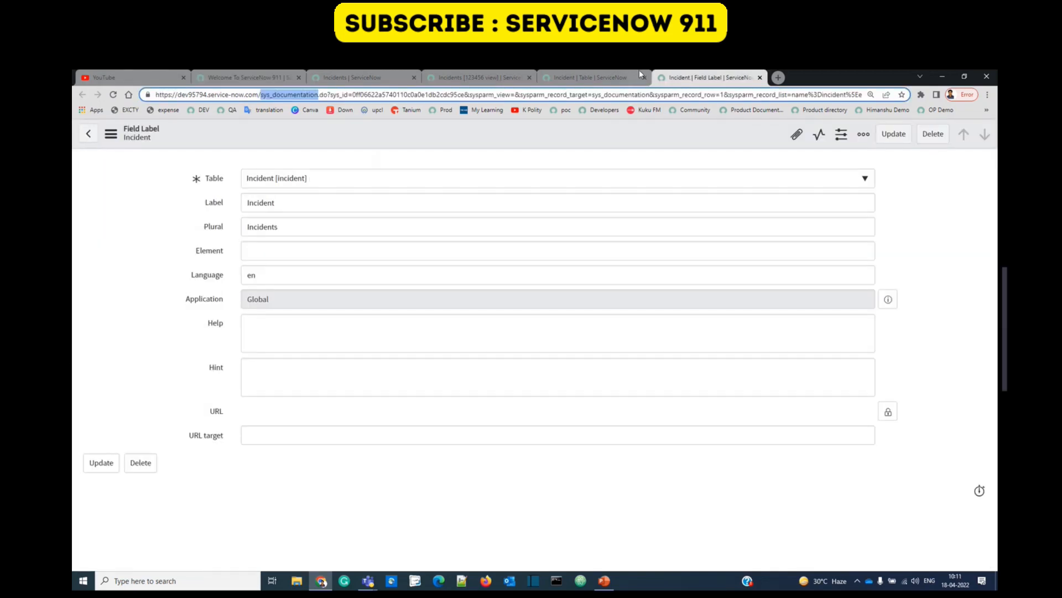
pyautogui.click(612, 76)
pyautogui.click(237, 393)
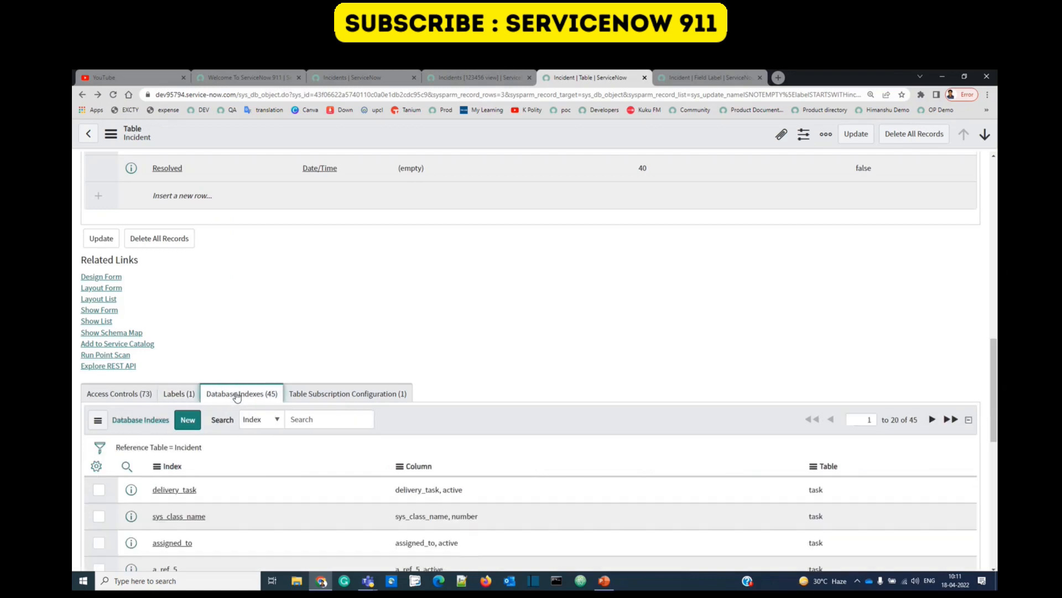
pyautogui.scroll(-2, 238, 396)
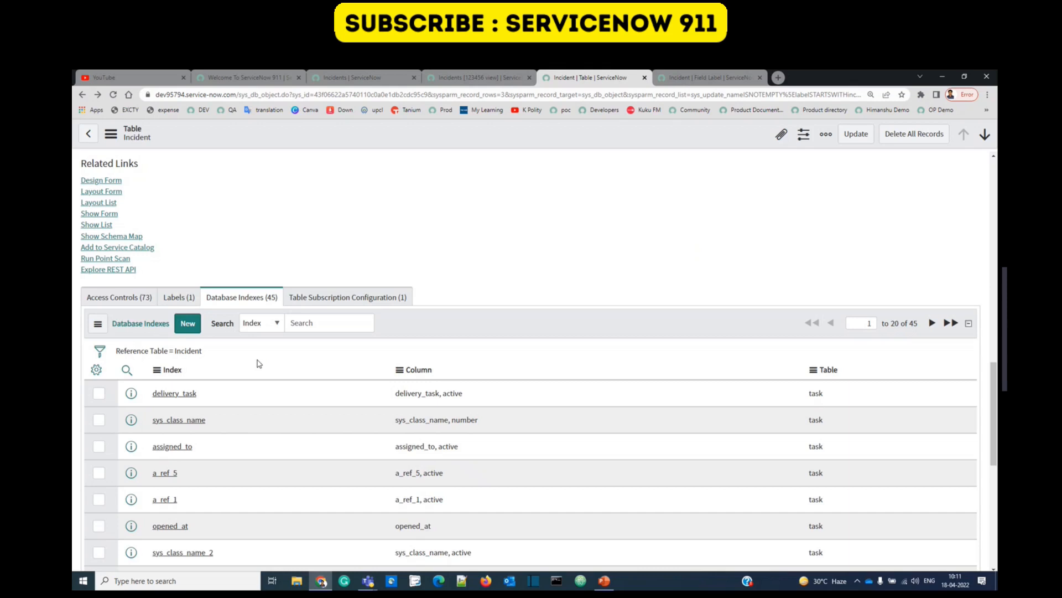
pyautogui.click(310, 299)
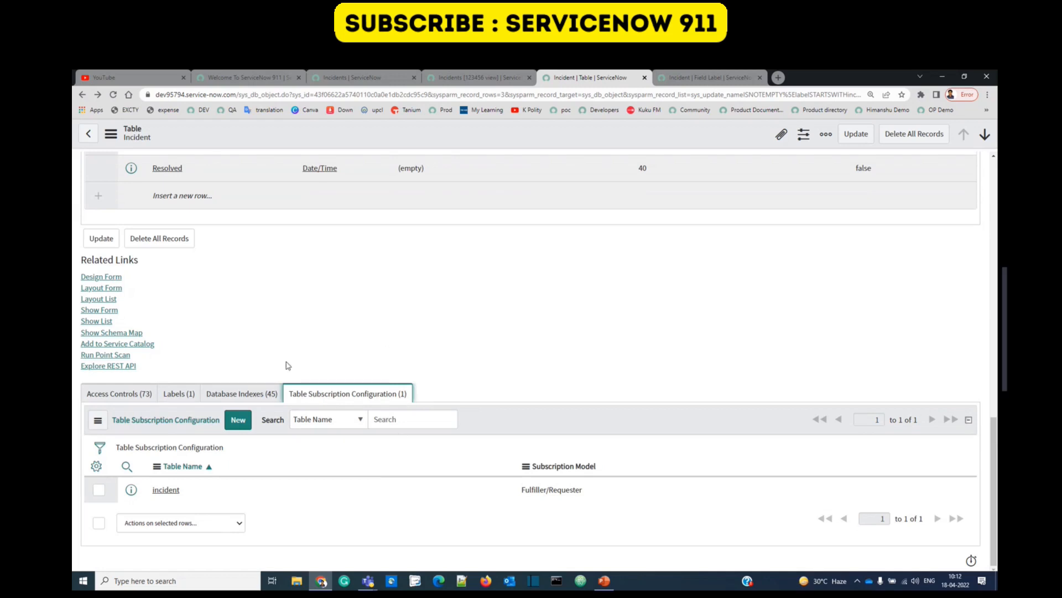
pyautogui.scroll(15, 286, 366)
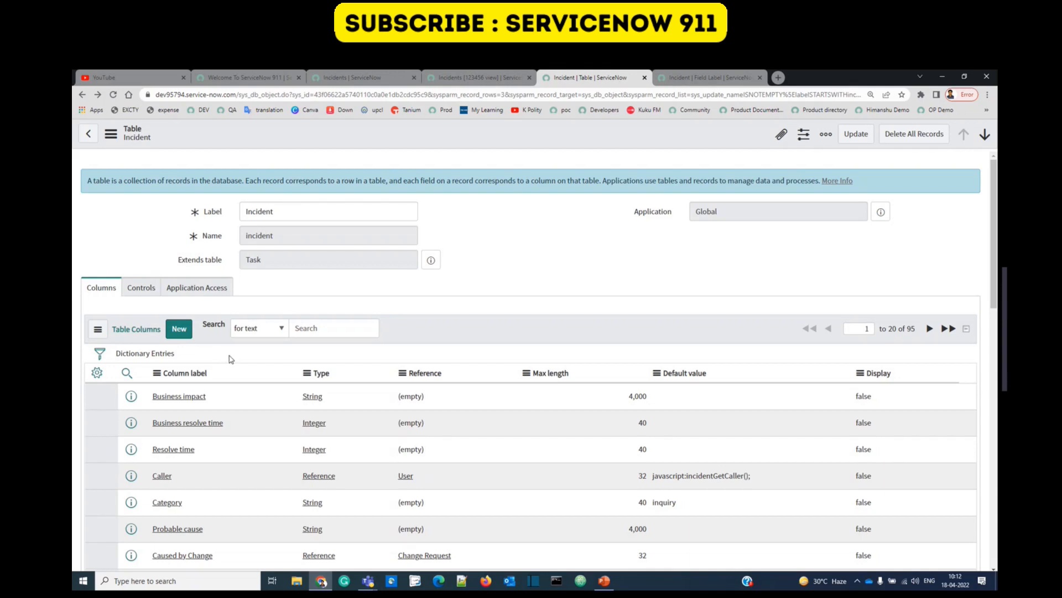
# Step: Find the System Definition Dictionary module, open it in a separate browser tab, and highlight the table name sys_dictionary in its address
pyautogui.click(259, 77)
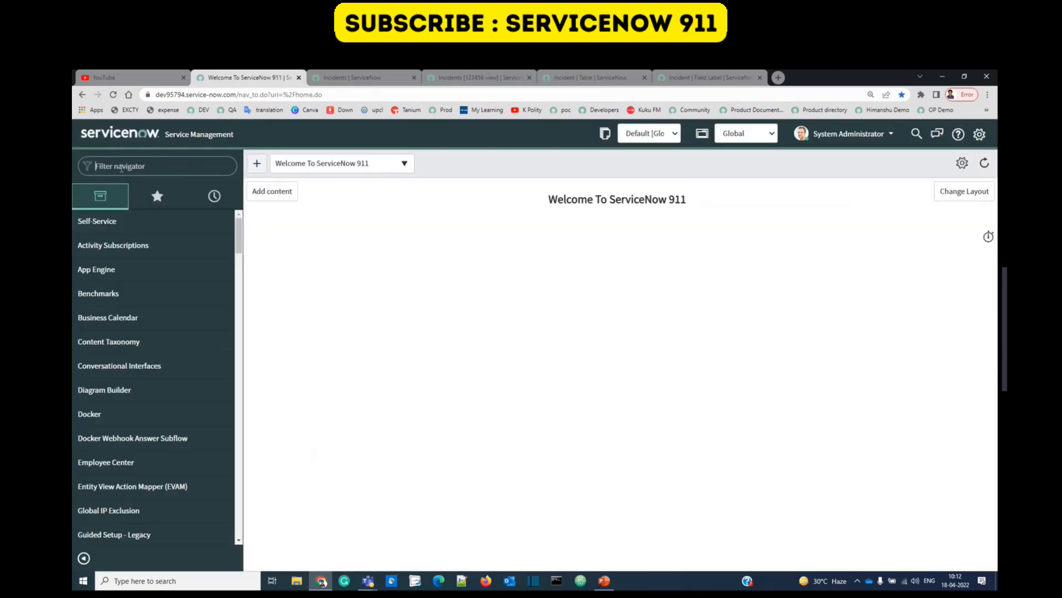
pyautogui.click(121, 167)
pyautogui.write('dictionary')
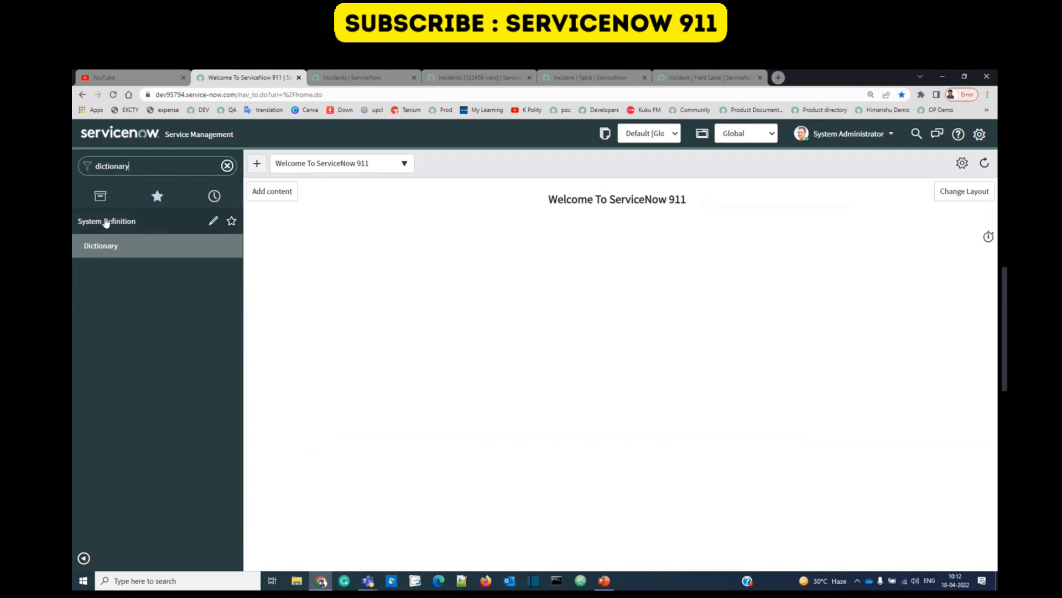
pyautogui.middleClick(103, 249)
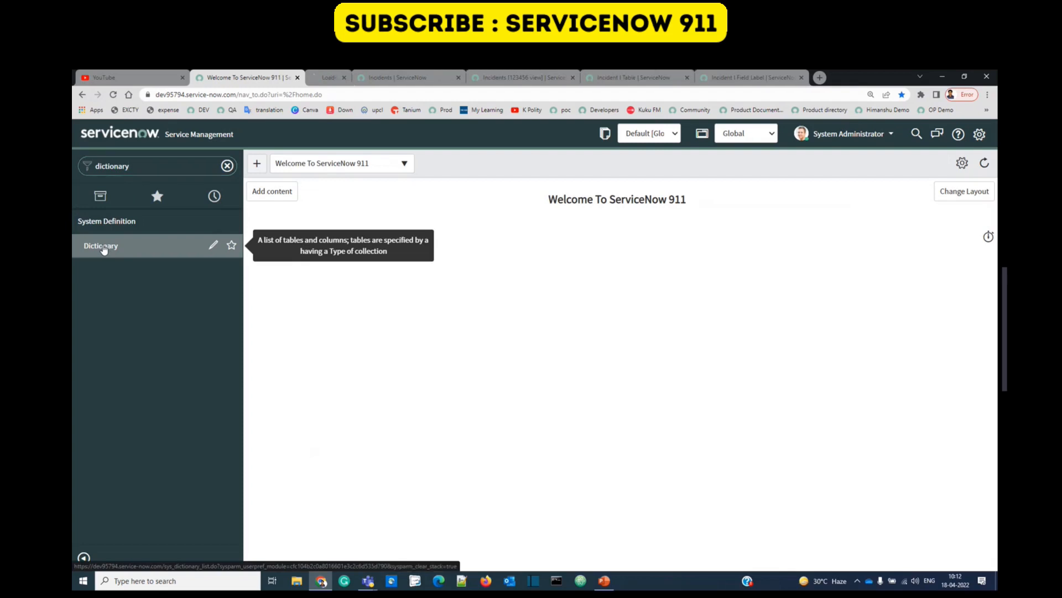
pyautogui.click(369, 78)
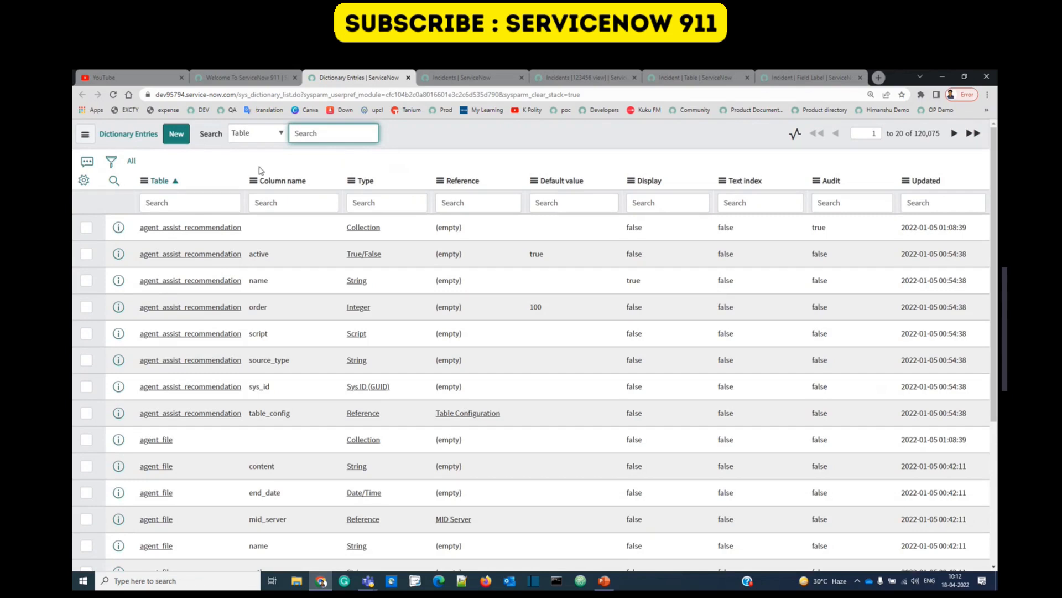
pyautogui.moveTo(263, 95); pyautogui.dragTo(303, 99)
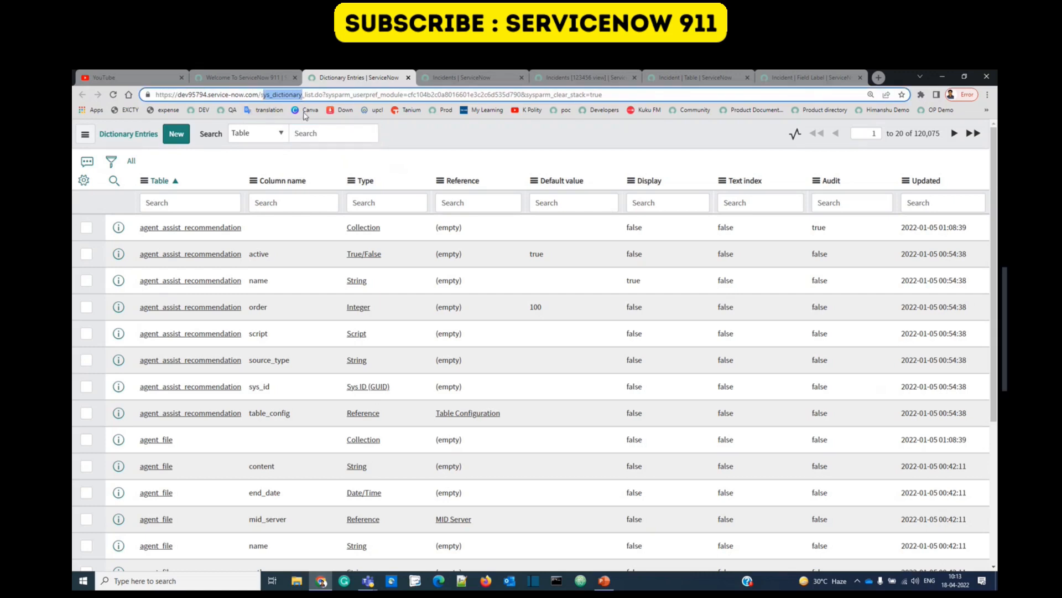
pyautogui.click(316, 165)
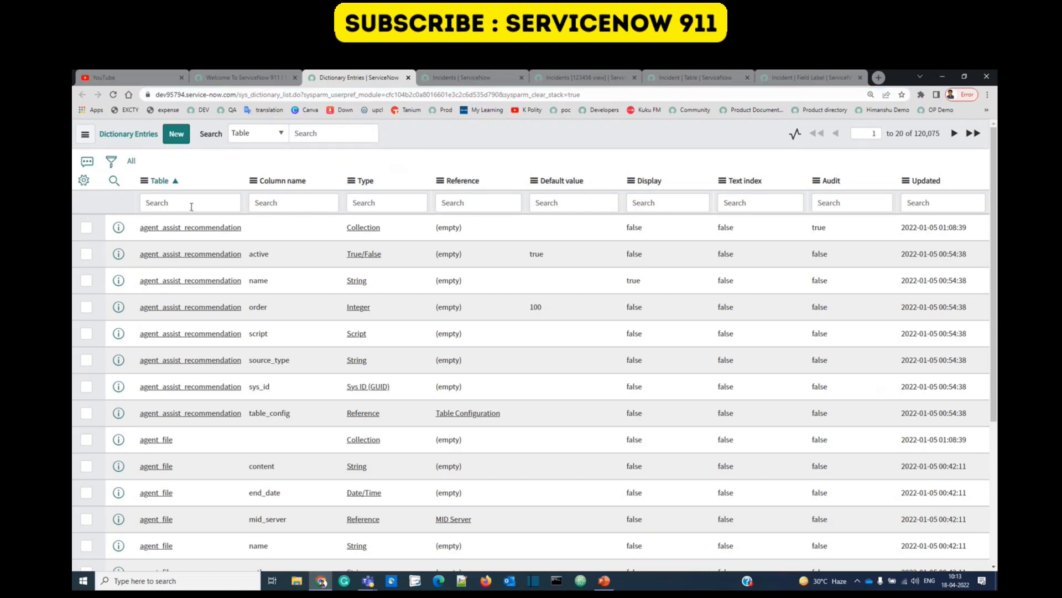
# Step: Filter the dictionary entries with the condition Table is incident and highlight the total number of matching records
pyautogui.click(112, 166)
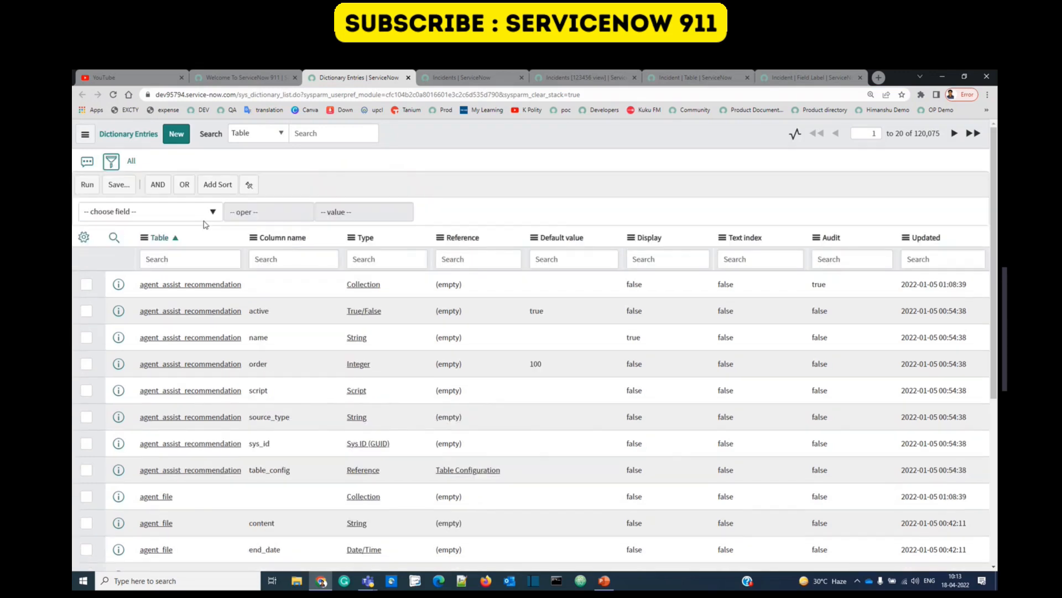
pyautogui.click(209, 214)
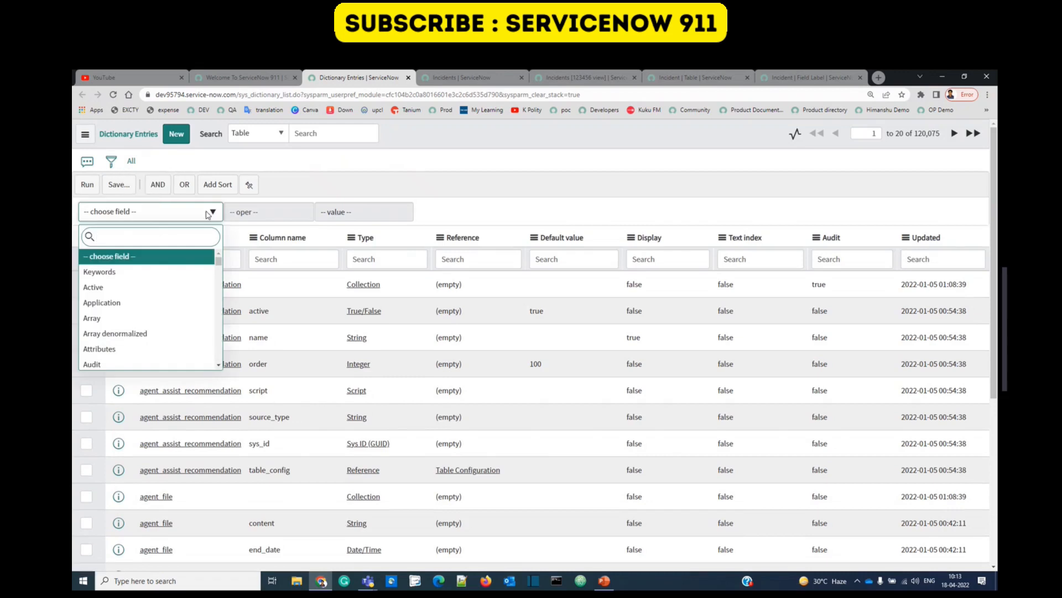
pyautogui.write('table')
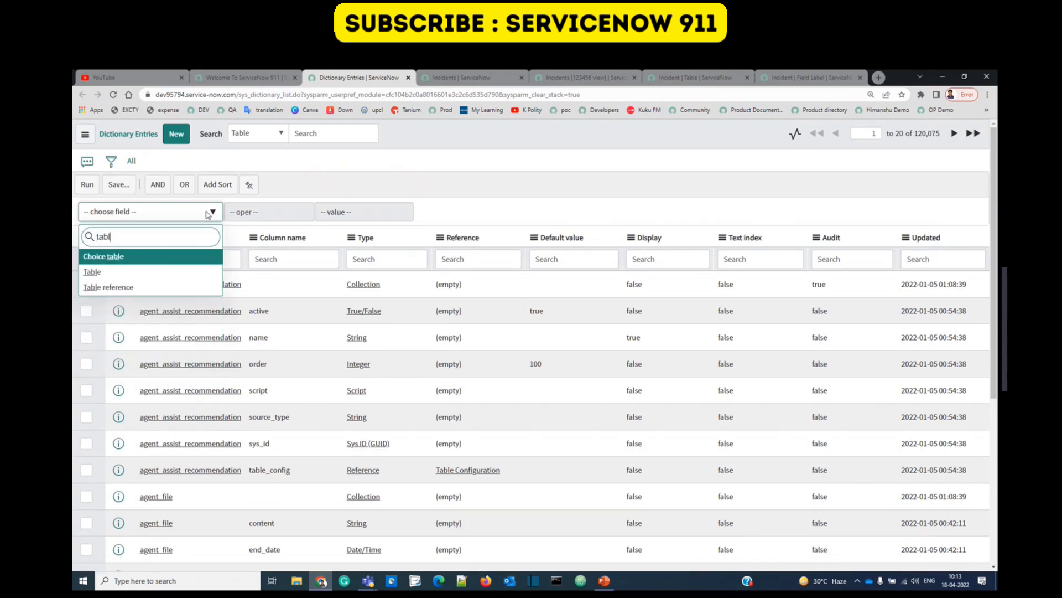
pyautogui.press('Down')
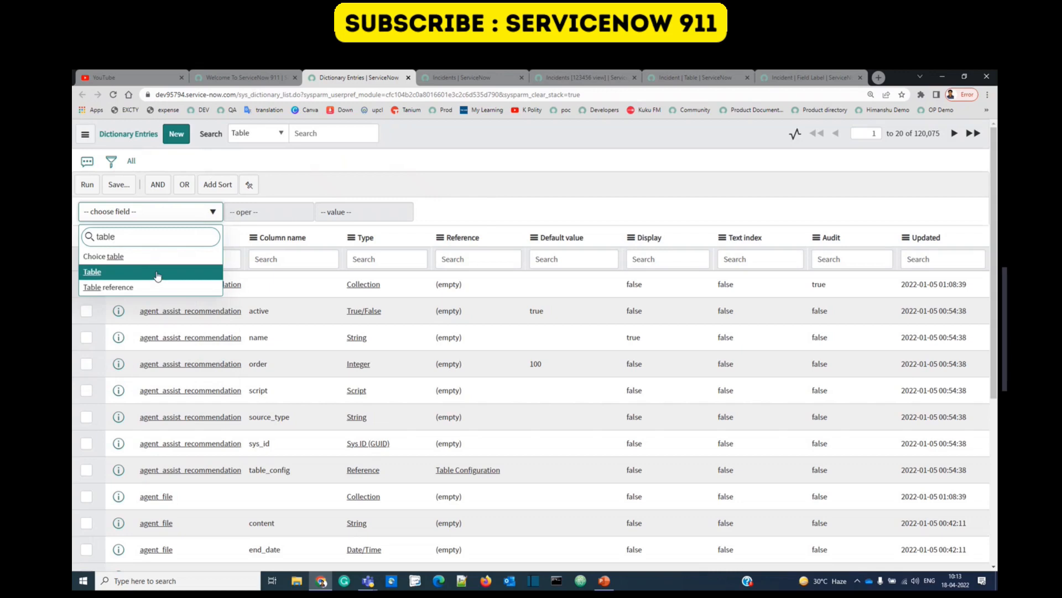
pyautogui.press('Return')
pyautogui.click(309, 214)
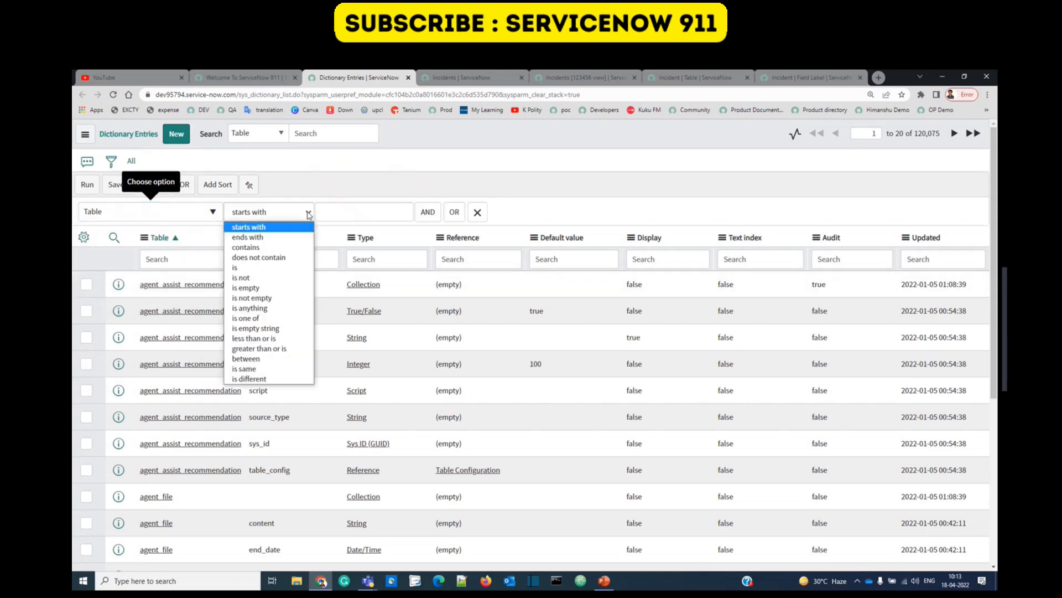
pyautogui.click(234, 267)
pyautogui.click(355, 211)
pyautogui.write('incident')
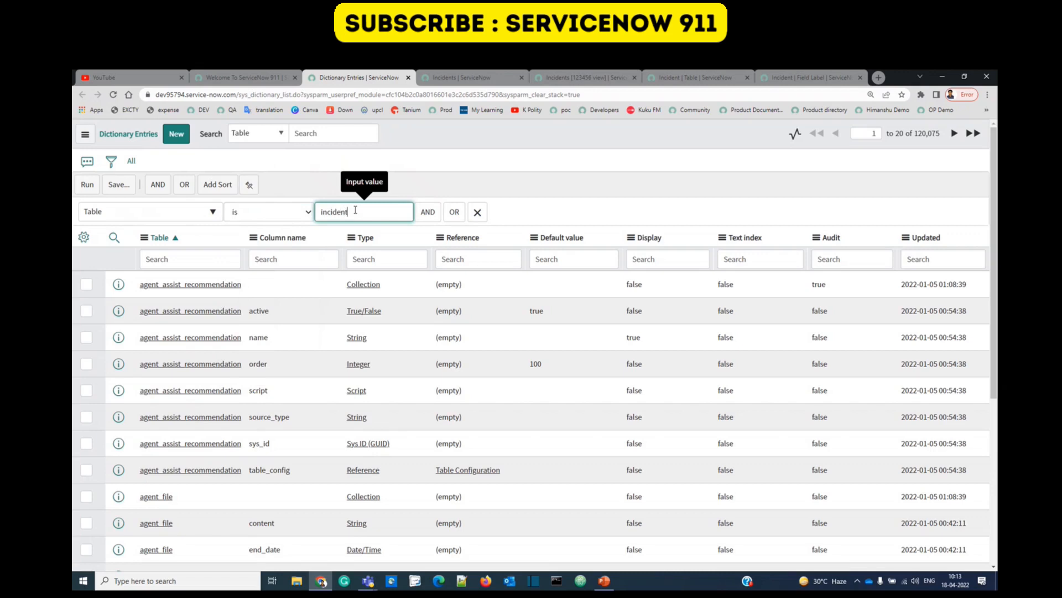
pyautogui.press('Return')
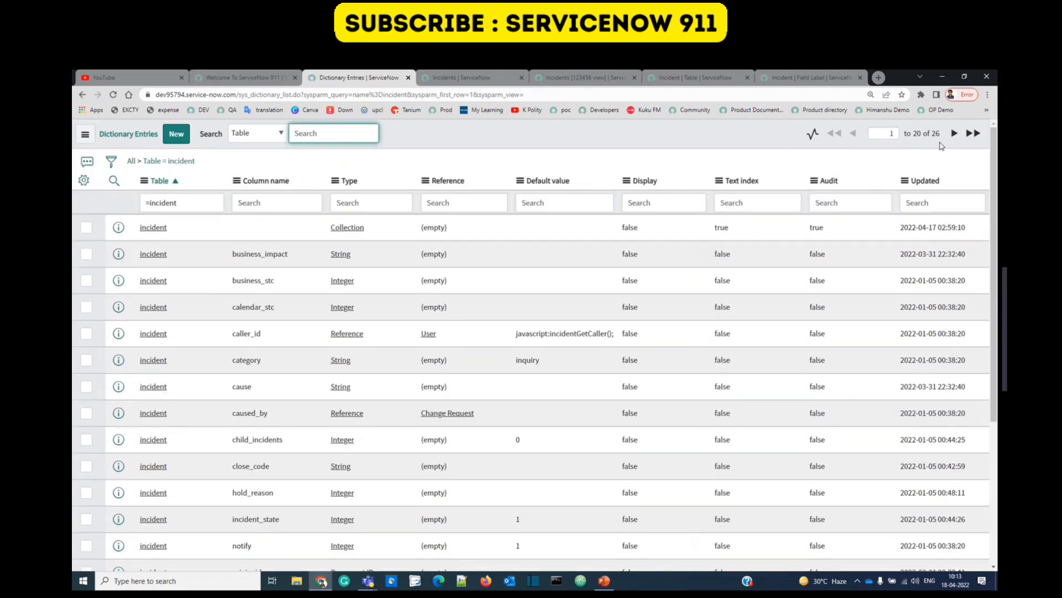
pyautogui.doubleClick(933, 138)
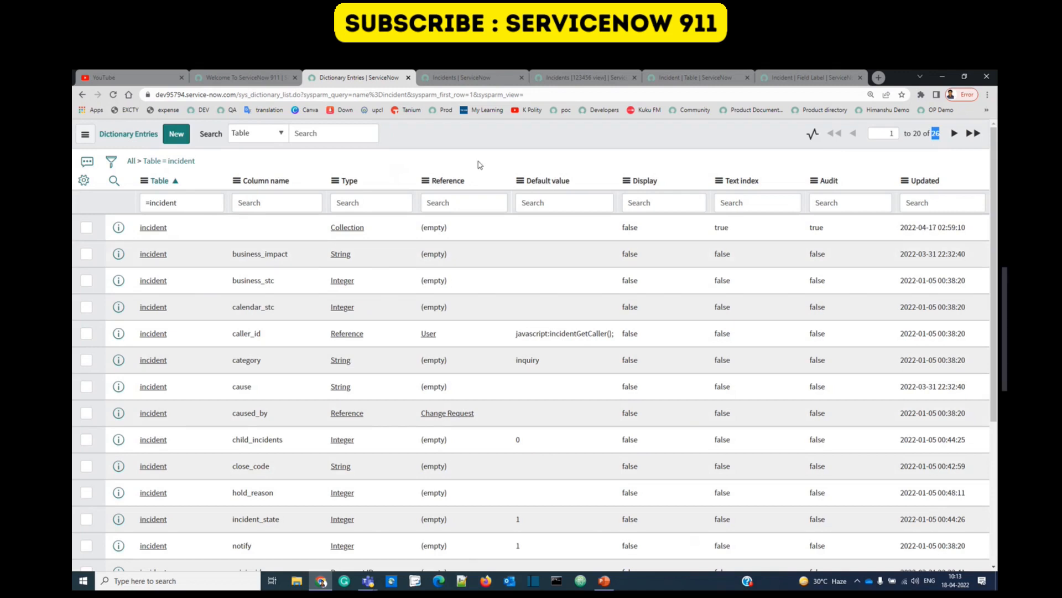
# Step: Close the two leftover Incidents list tabs to get back to the Incident table definition
pyautogui.click(468, 74)
pyautogui.hotkey('ctrl', 'w')
pyautogui.hotkey('ctrl', 'w')
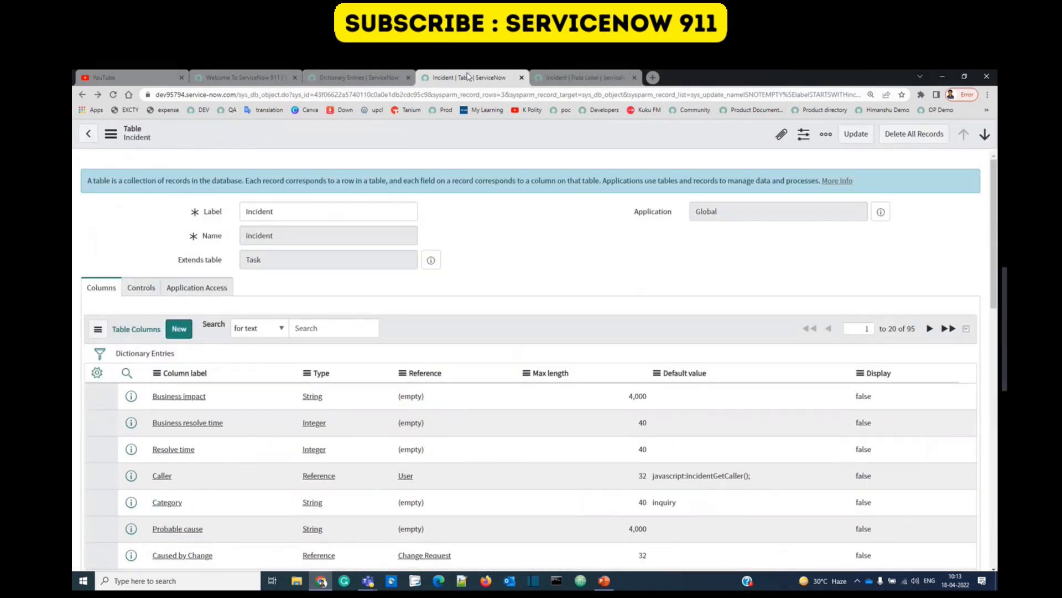
# Step: Compare the Incident table definition's columns with the filtered dictionary entries, and highlight the parent table in the Extends table field
pyautogui.moveTo(161, 122); pyautogui.dragTo(125, 134)
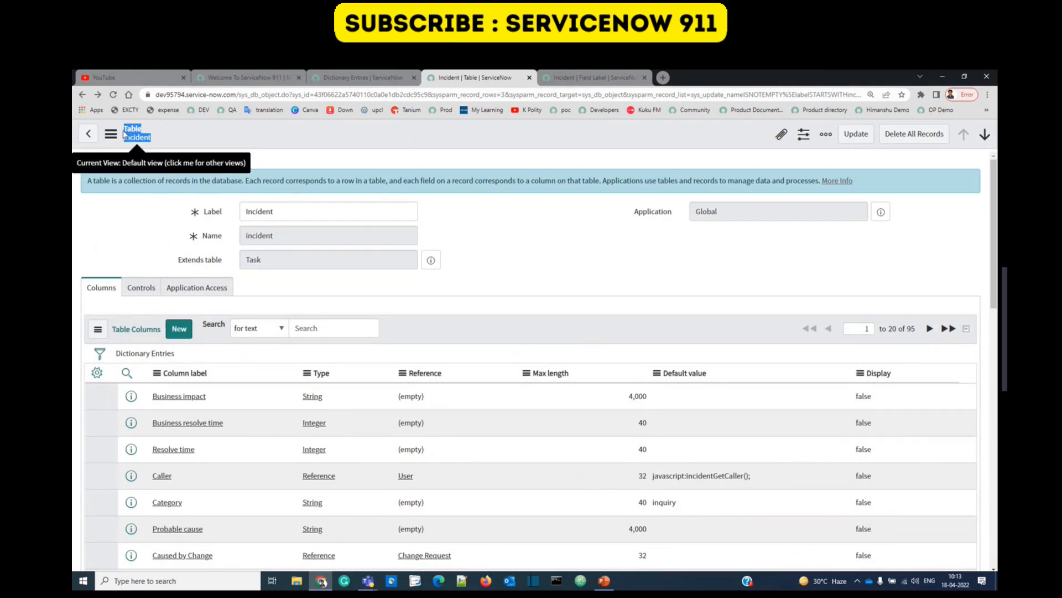
pyautogui.click(90, 297)
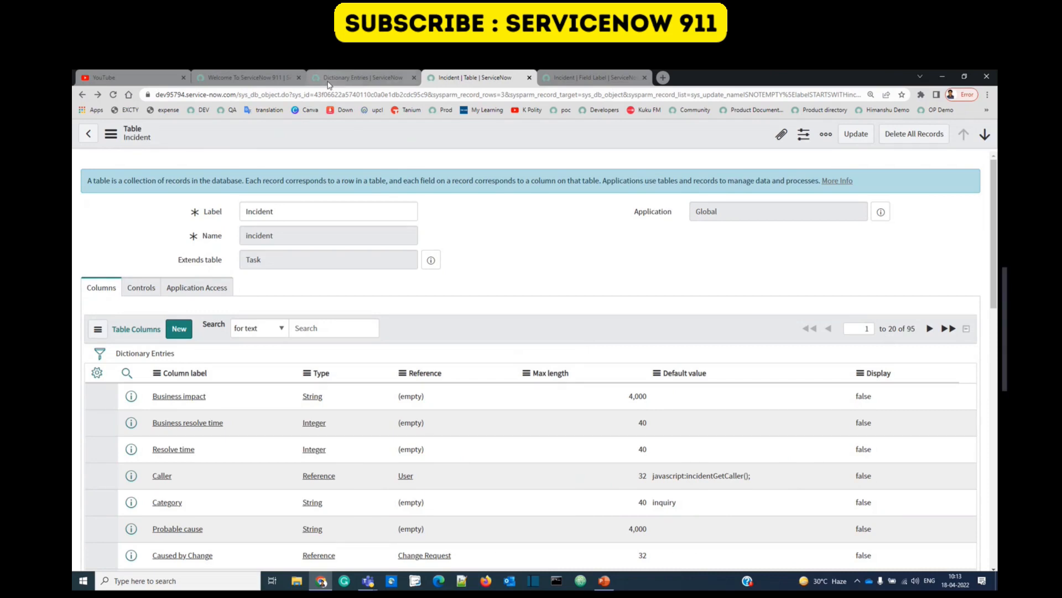
pyautogui.click(359, 77)
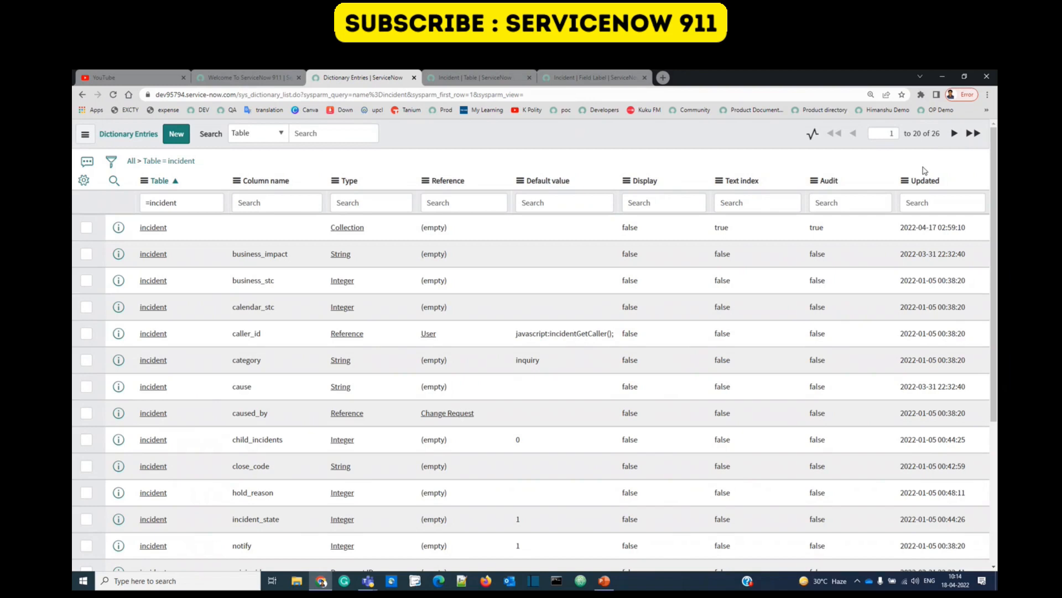
pyautogui.click(504, 73)
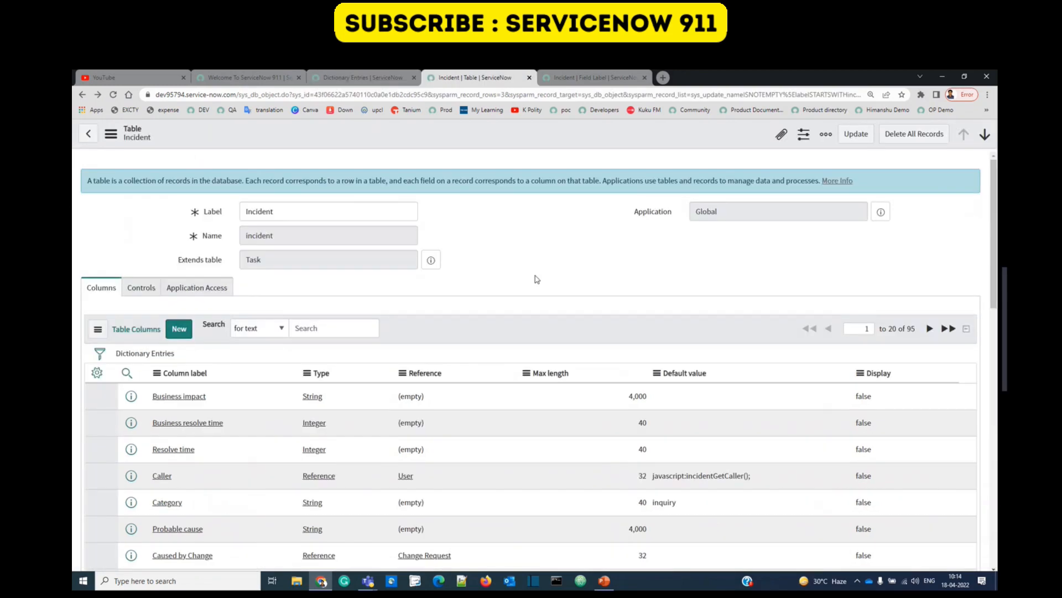
pyautogui.doubleClick(282, 263)
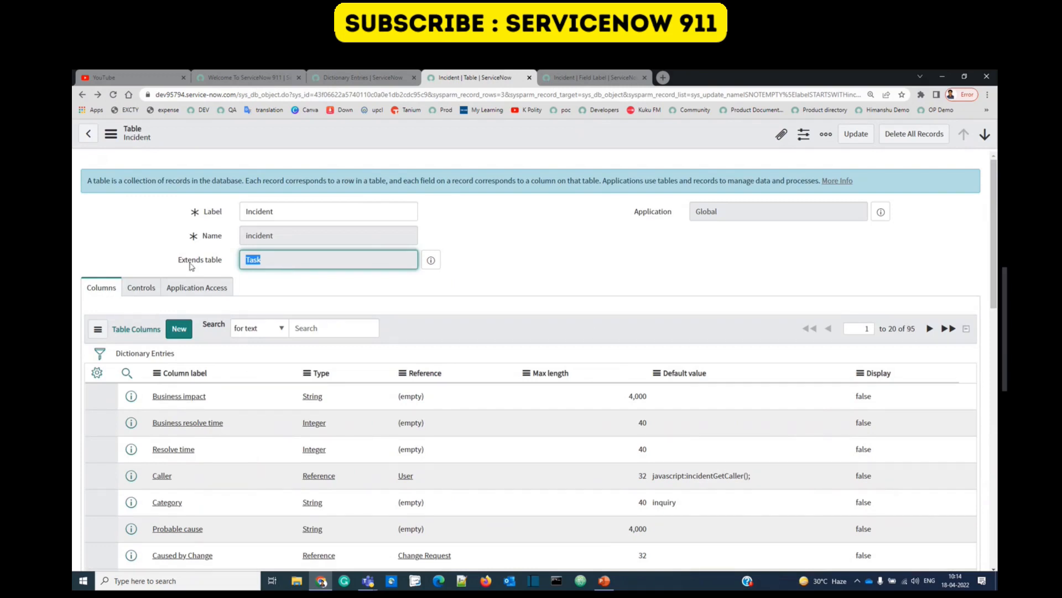
pyautogui.doubleClick(263, 262)
# Step: Check the record total of the filtered dictionary entries against the column total in the Incident table definition
pyautogui.click(357, 78)
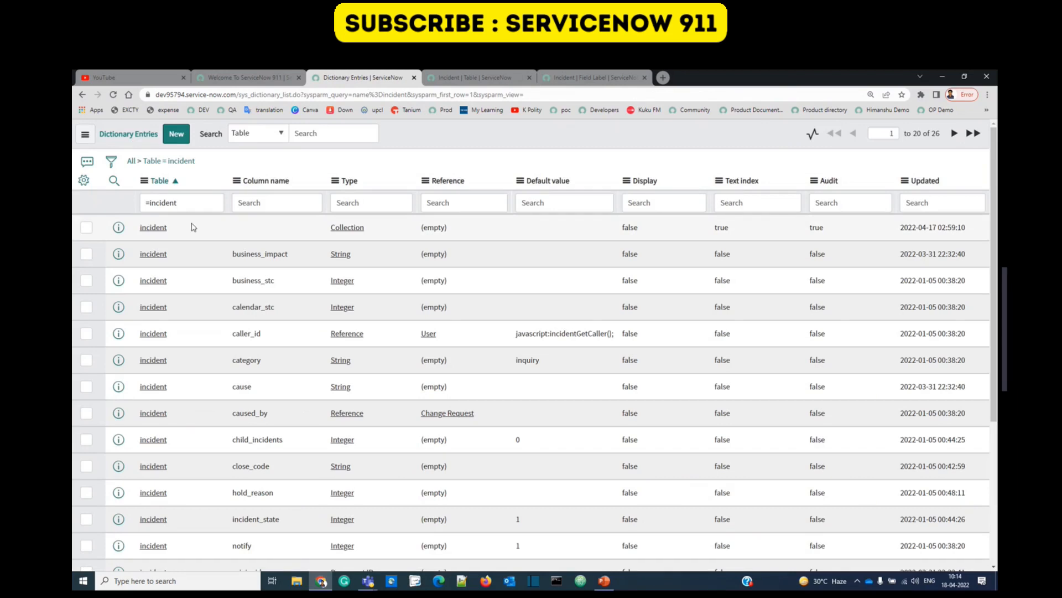
pyautogui.click(473, 74)
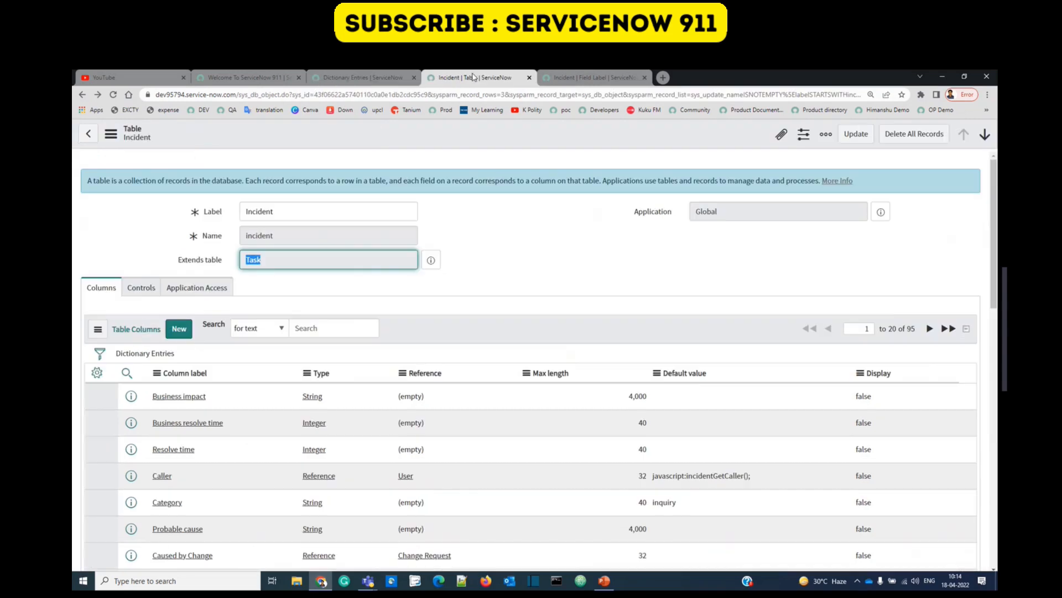
pyautogui.click(349, 76)
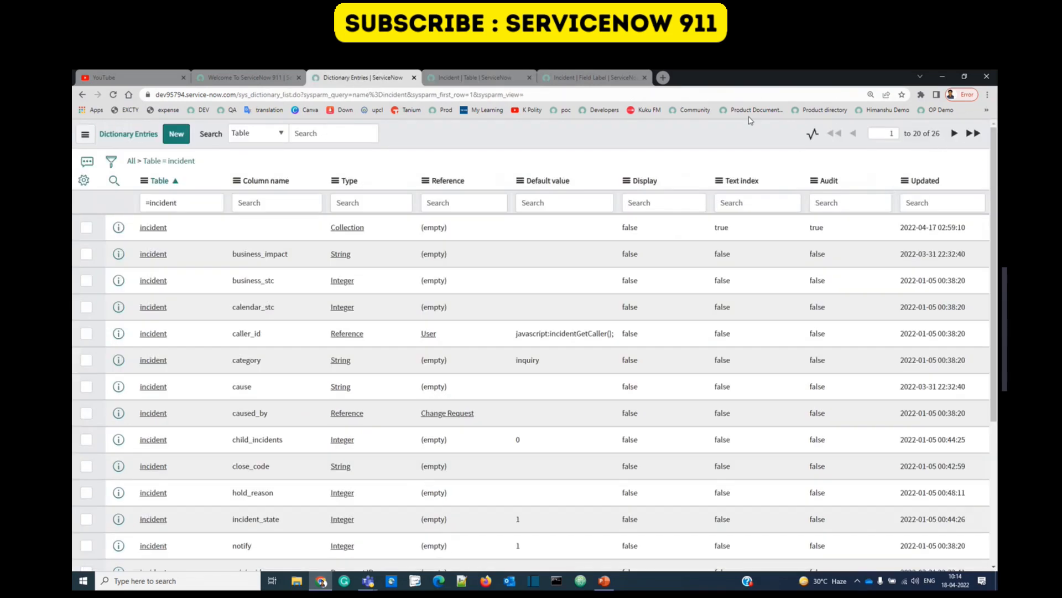
pyautogui.click(470, 78)
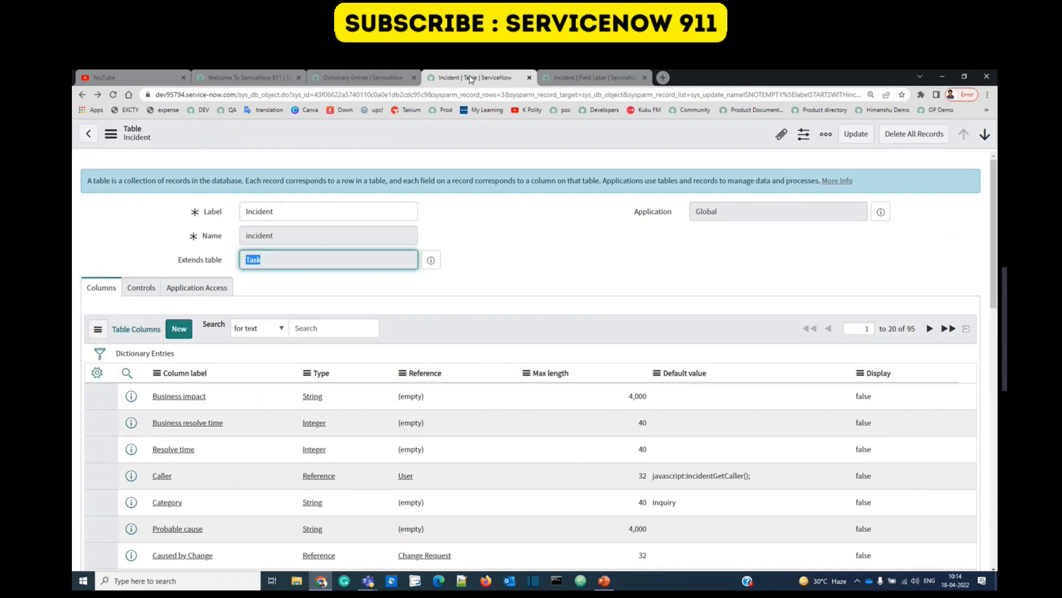
pyautogui.click(346, 77)
pyautogui.moveTo(936, 137); pyautogui.dragTo(931, 136)
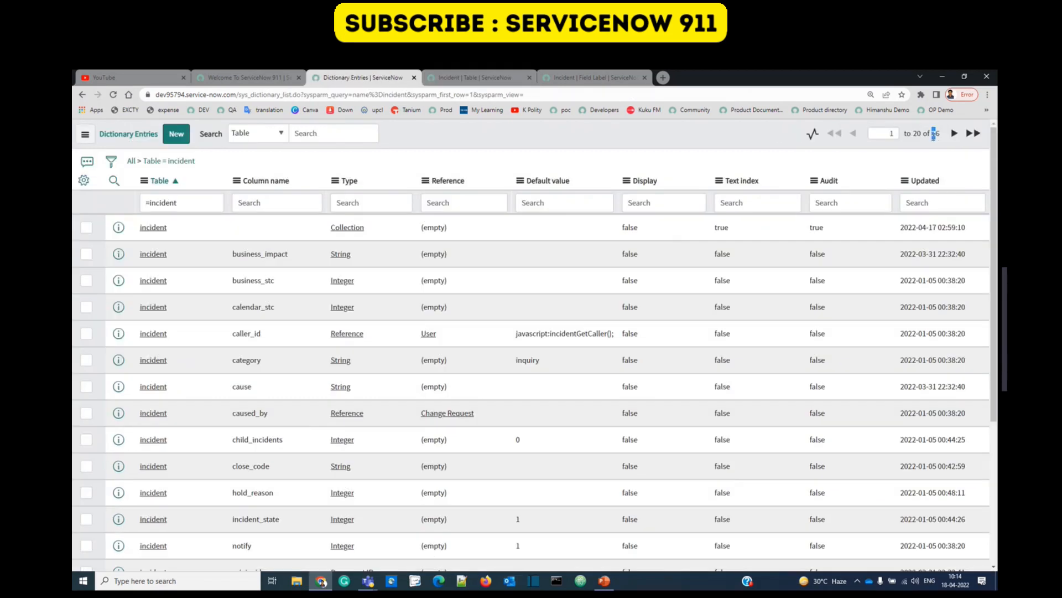
# Step: Filter the dictionary entries to those whose Table is task, after checking the Incident table definition once more
pyautogui.click(477, 79)
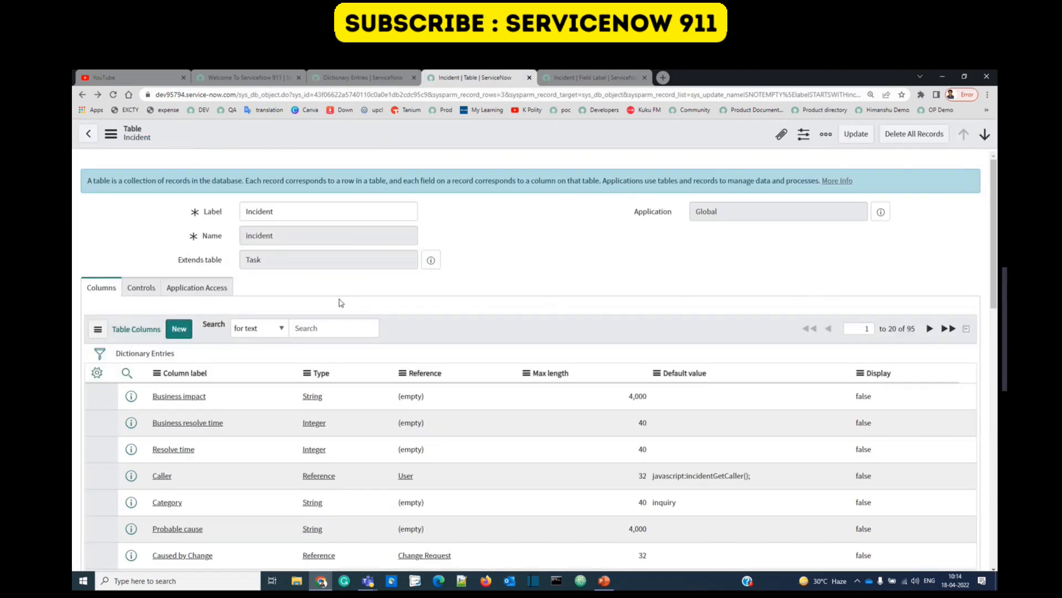
pyautogui.click(325, 73)
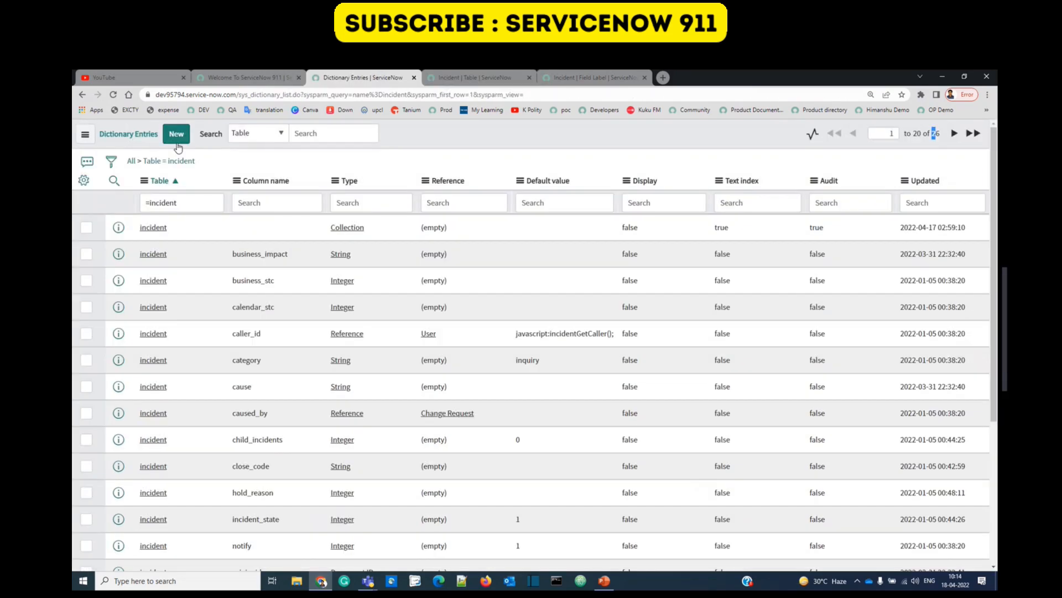
pyautogui.doubleClick(169, 203)
pyautogui.write('task')
pyautogui.press('Return')
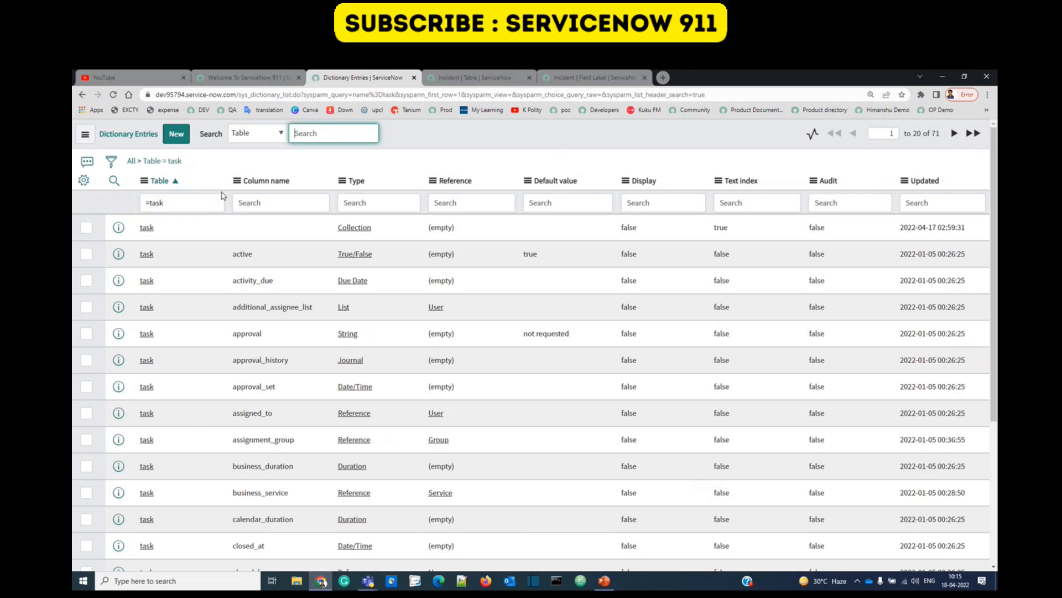
# Step: Highlight the parent table in the Incident definition's Extends table field, and return to the filtered dictionary entries
pyautogui.click(474, 81)
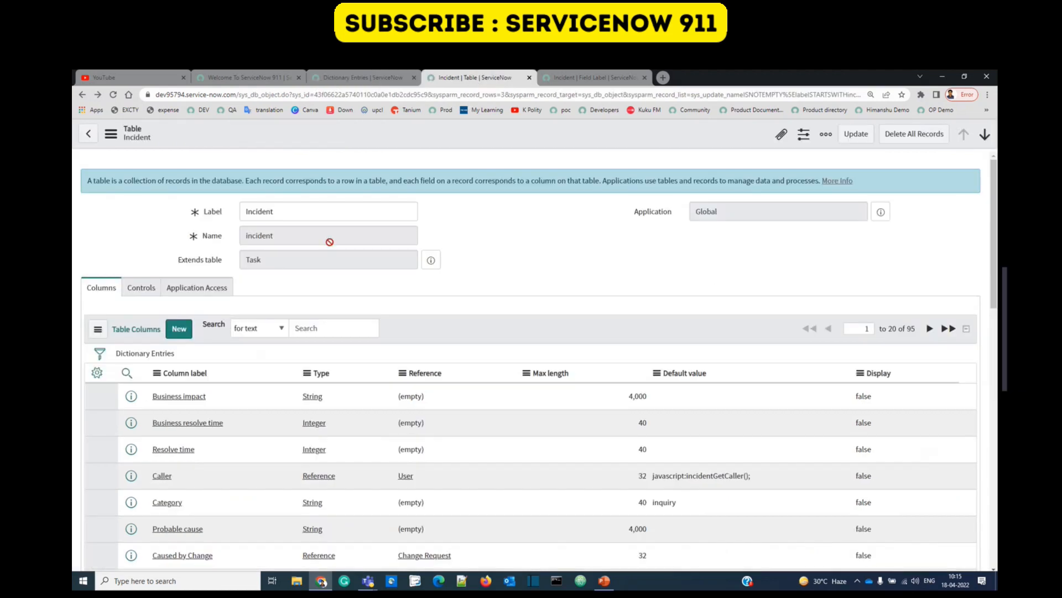
pyautogui.doubleClick(283, 264)
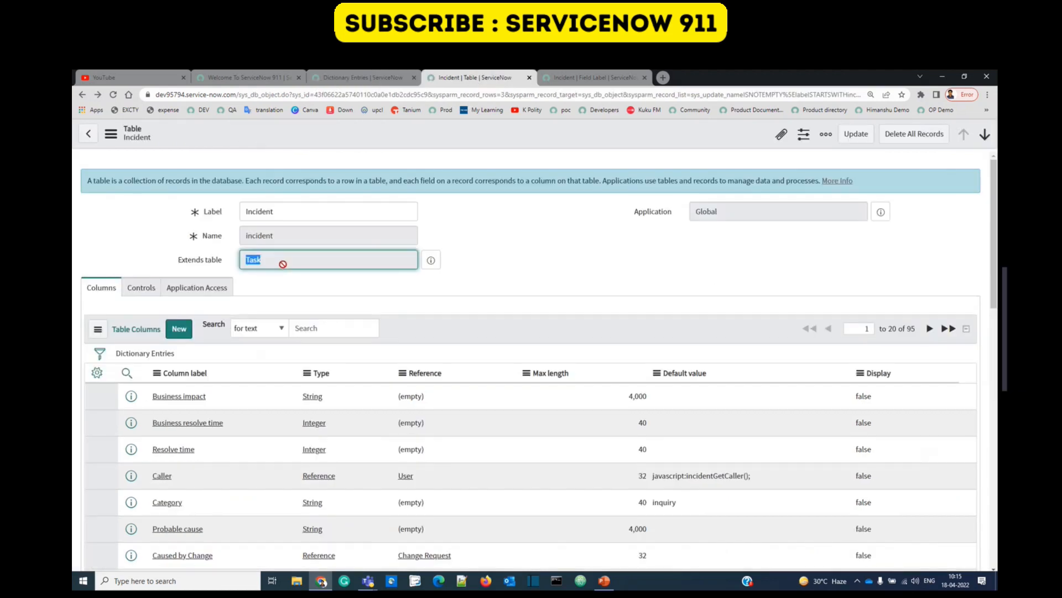
pyautogui.click(283, 264)
pyautogui.doubleClick(283, 264)
pyautogui.click(349, 80)
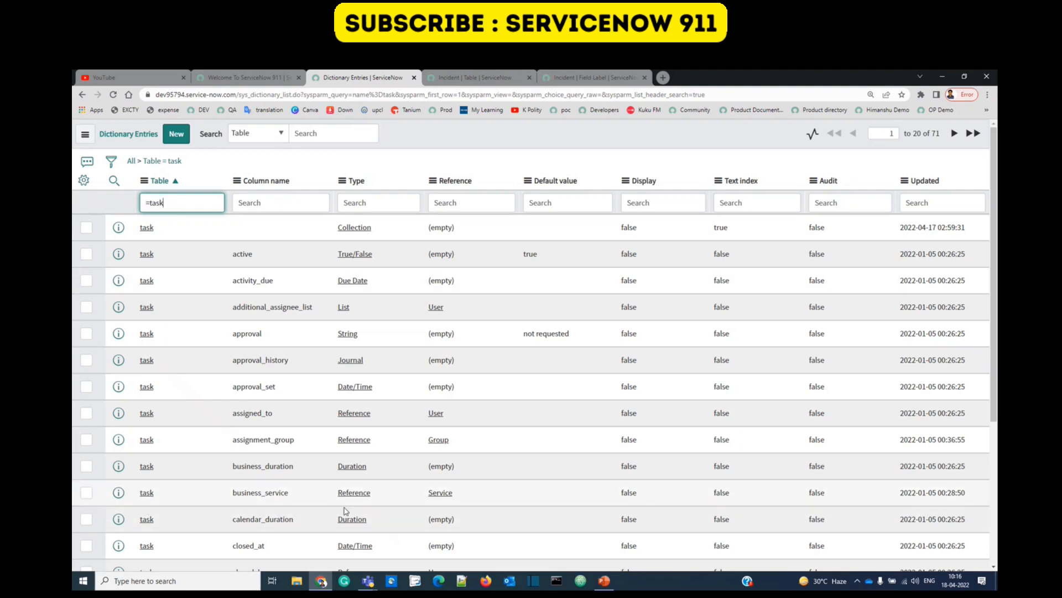
# Step: Highlight the type of the task table's business_service column, open its dictionary entry and point out the record's title
pyautogui.moveTo(370, 492); pyautogui.dragTo(335, 502)
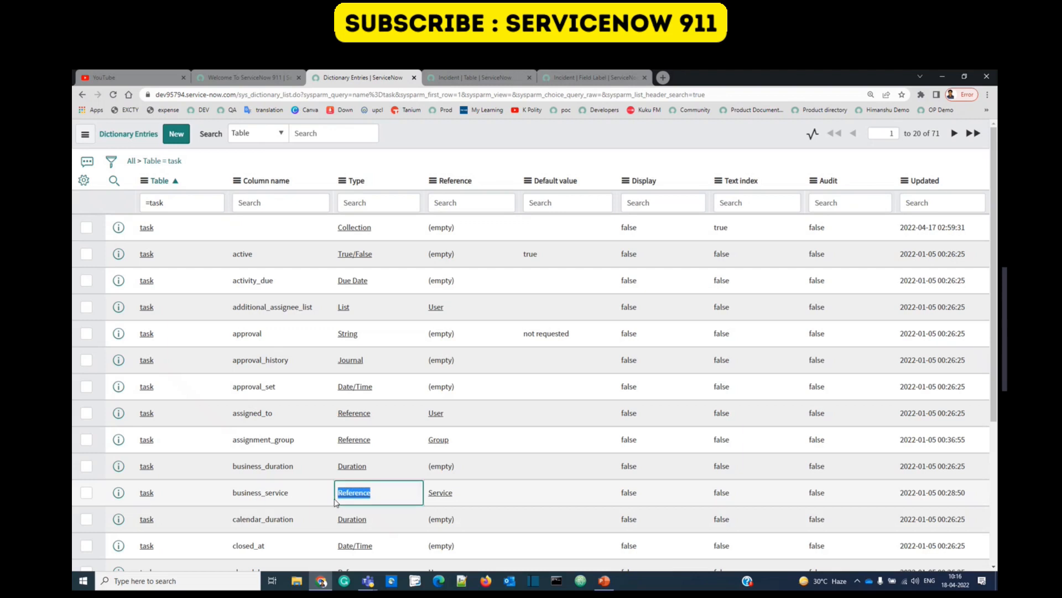
pyautogui.click(145, 493)
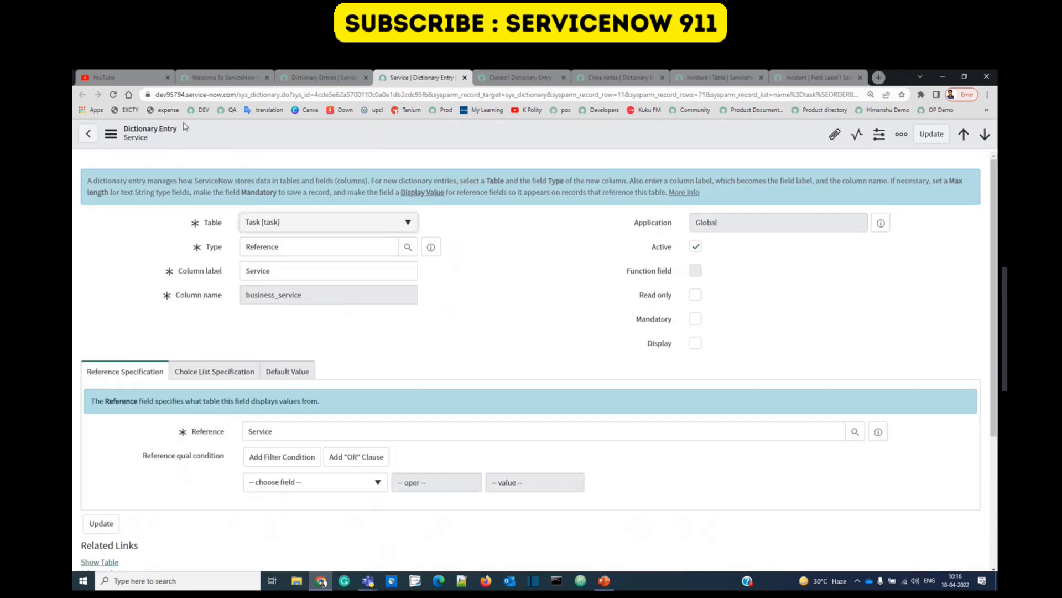
pyautogui.moveTo(161, 129); pyautogui.dragTo(164, 138)
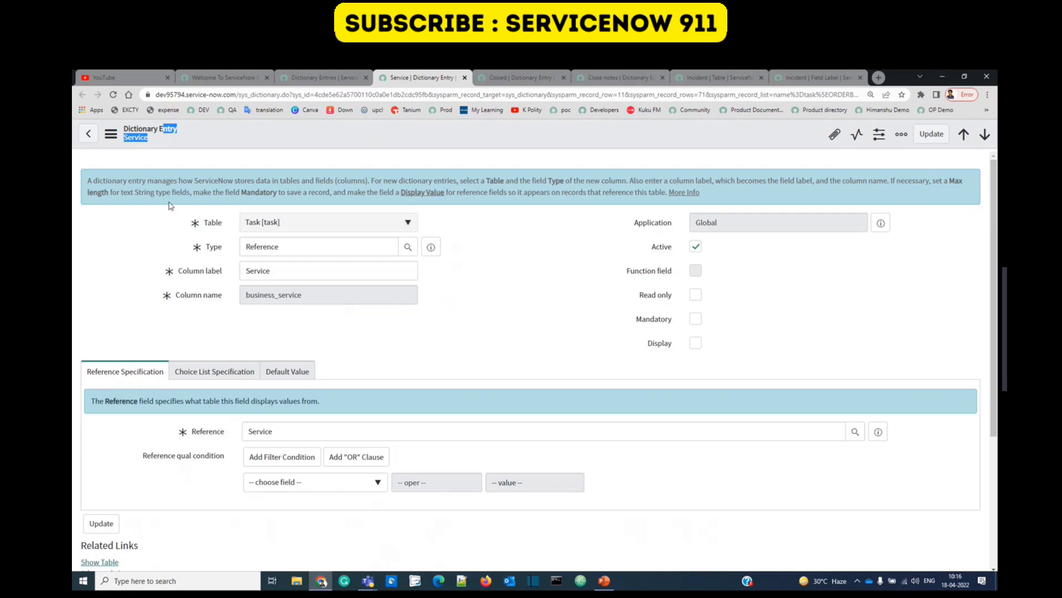
pyautogui.click(470, 254)
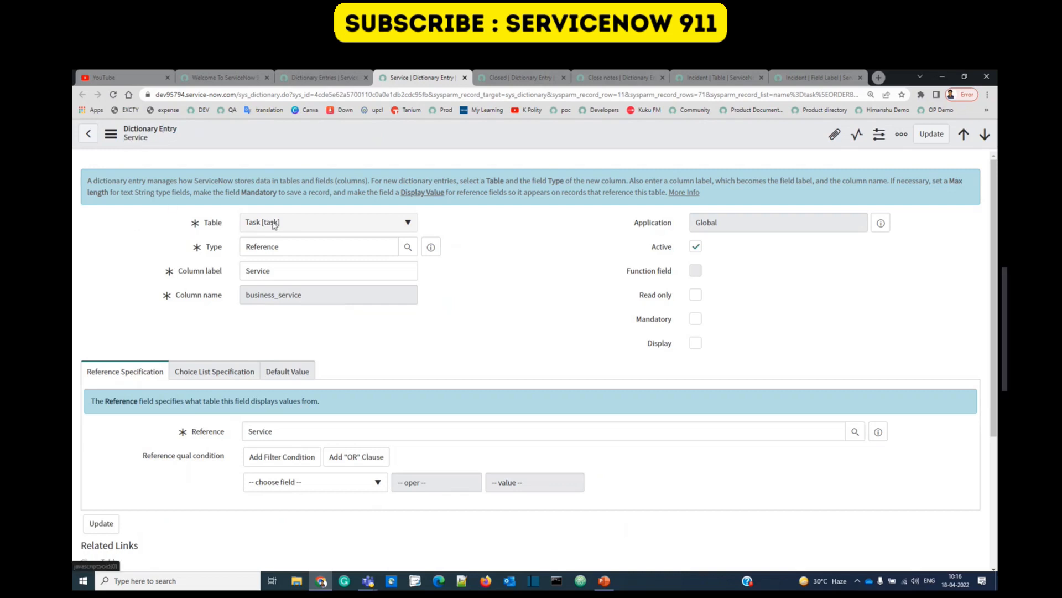
# Step: Go over the Type, Column label and Column name fields of the Service dictionary entry, highlighting each one's value
pyautogui.click(217, 256)
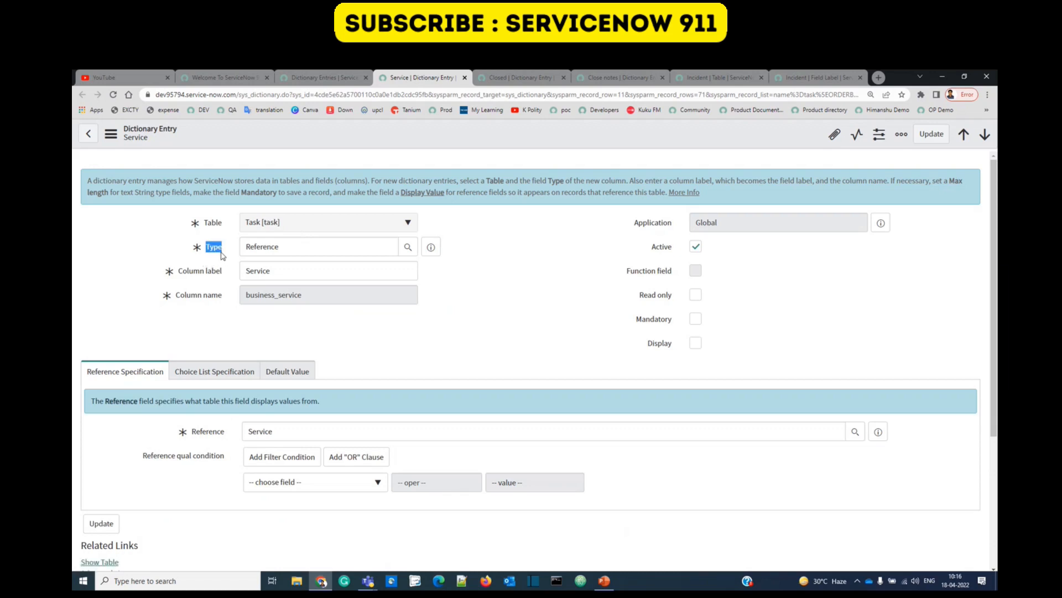
pyautogui.click(213, 258)
pyautogui.click(314, 252)
pyautogui.doubleClick(314, 253)
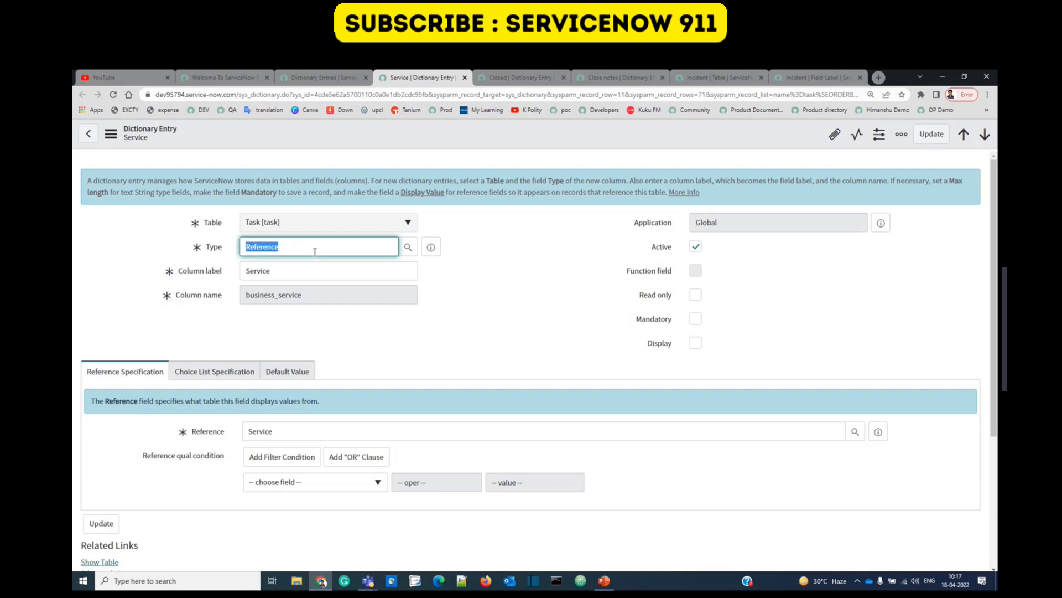
pyautogui.doubleClick(289, 272)
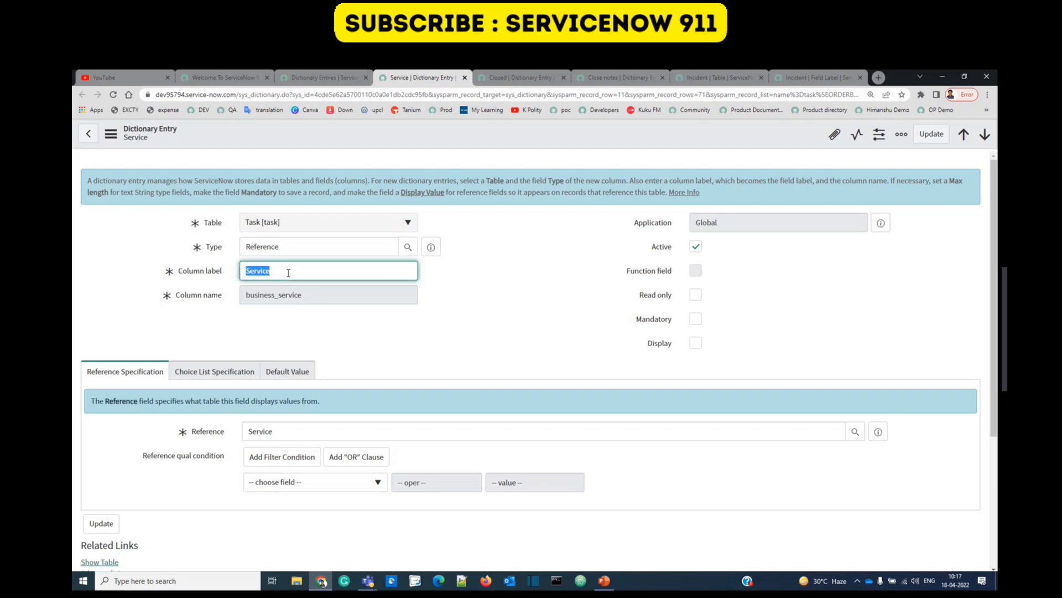
pyautogui.doubleClick(268, 300)
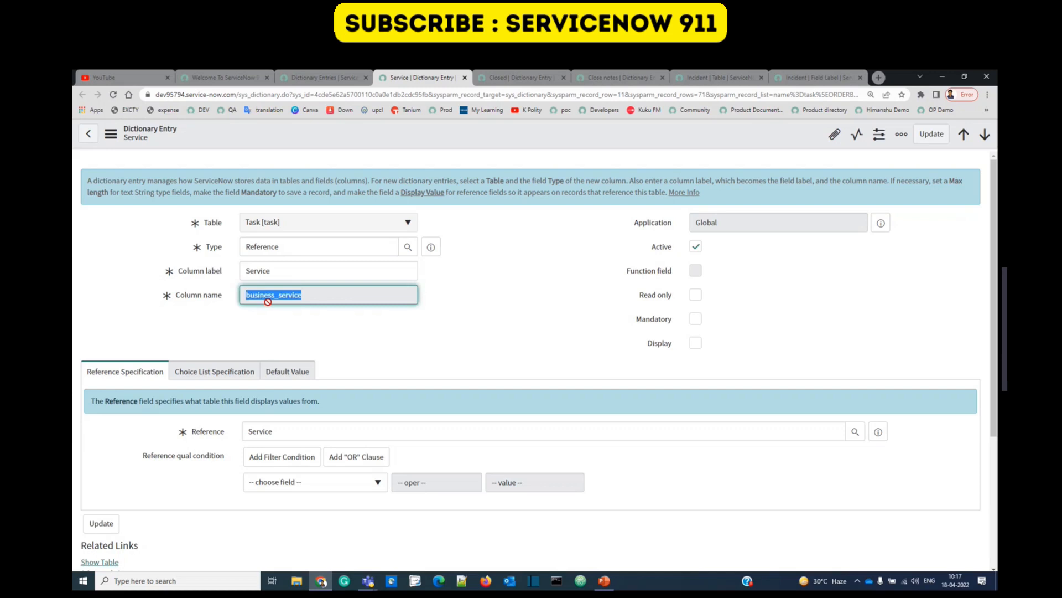
# Step: Point out the Application, Active and Function field settings of the Service dictionary entry
pyautogui.doubleClick(729, 223)
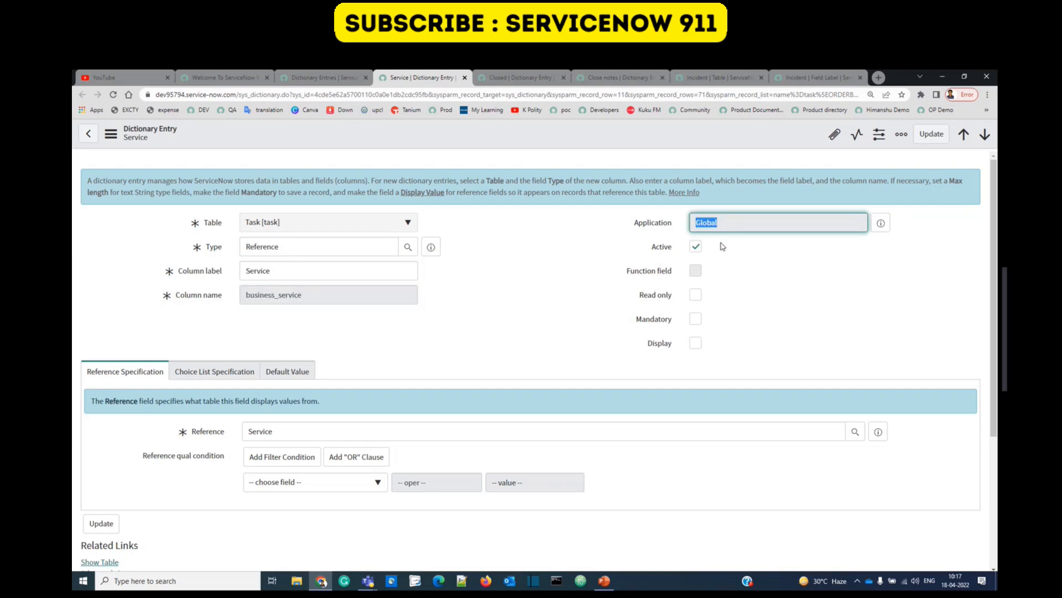
pyautogui.doubleClick(695, 247)
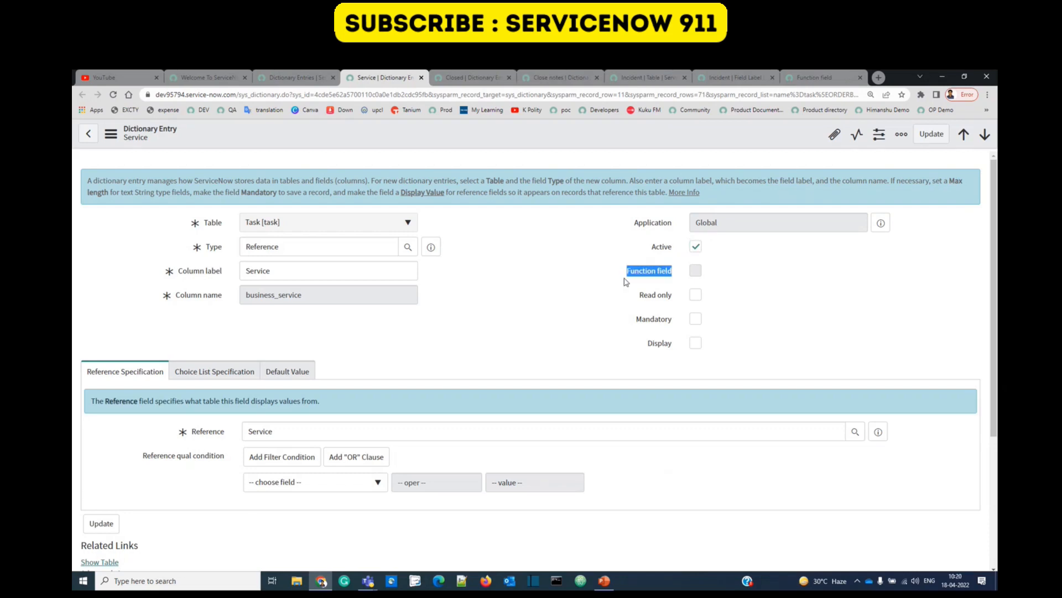
pyautogui.click(618, 282)
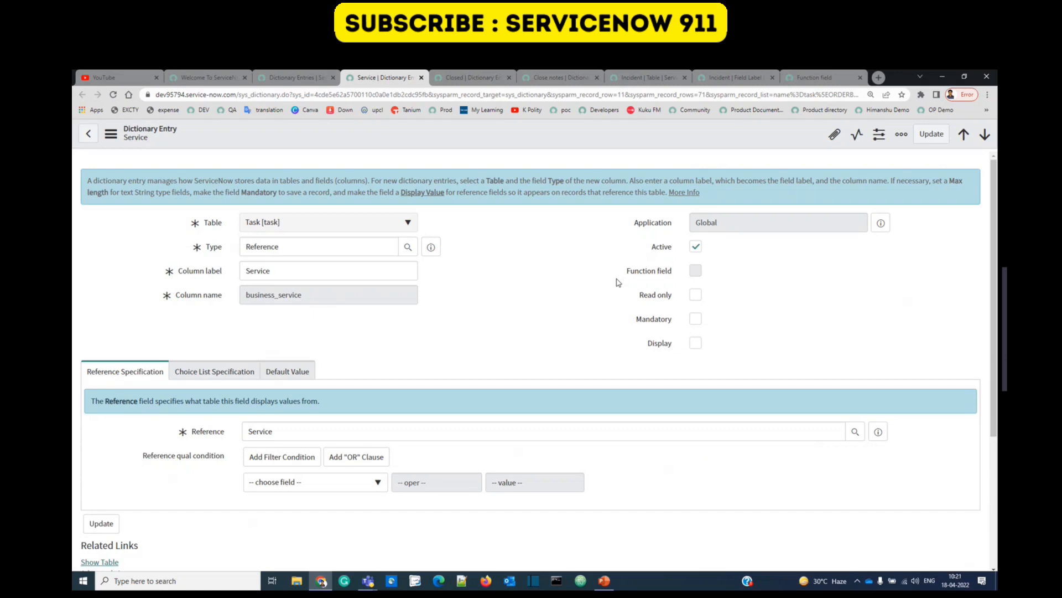
pyautogui.moveTo(621, 277); pyautogui.dragTo(668, 278)
pyautogui.click(632, 278)
# Step: Go over the Read only, Mandatory and Display options of the Service dictionary entry, leaving each option as it was
pyautogui.moveTo(639, 296); pyautogui.dragTo(664, 346)
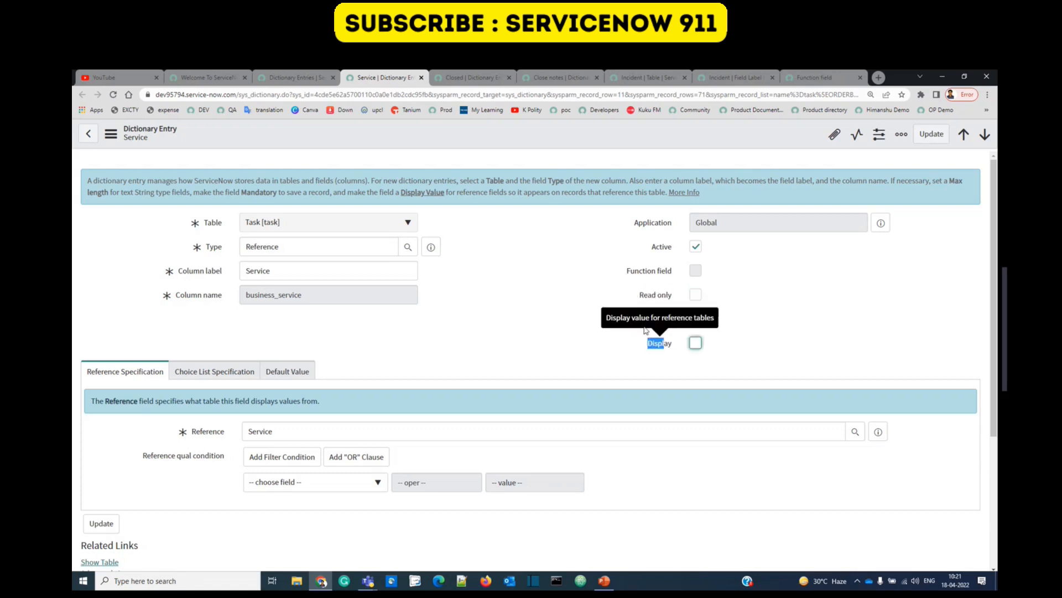
pyautogui.click(625, 301)
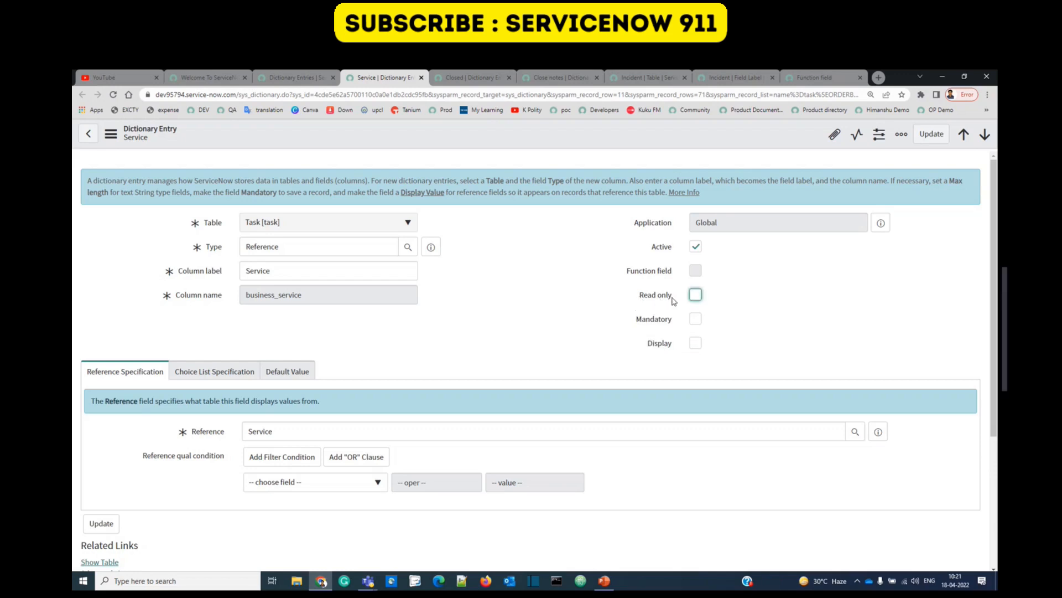
pyautogui.doubleClick(707, 227)
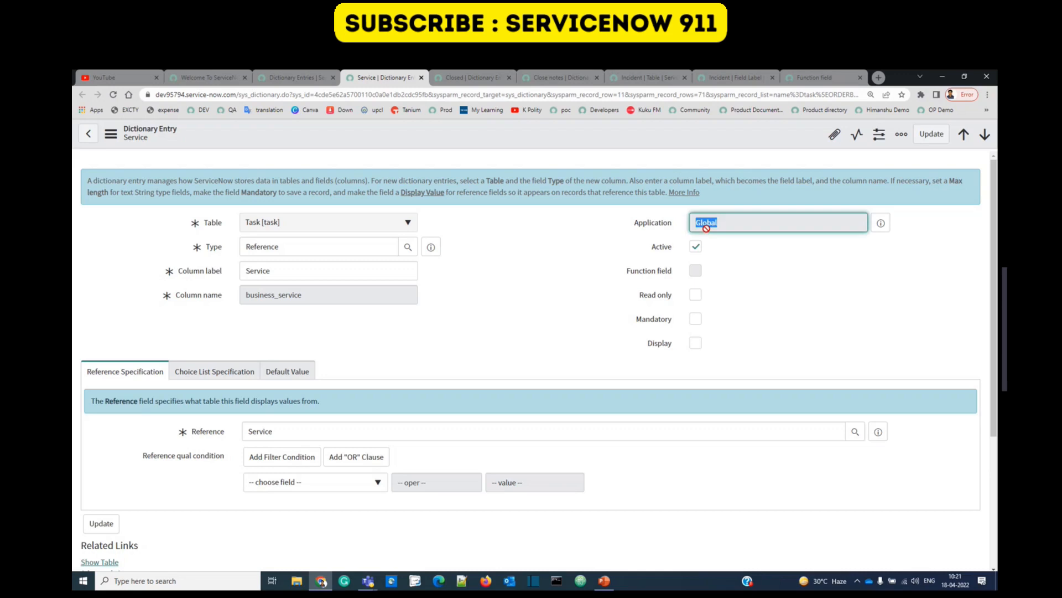
pyautogui.click(696, 295)
pyautogui.moveTo(630, 321); pyautogui.dragTo(669, 327)
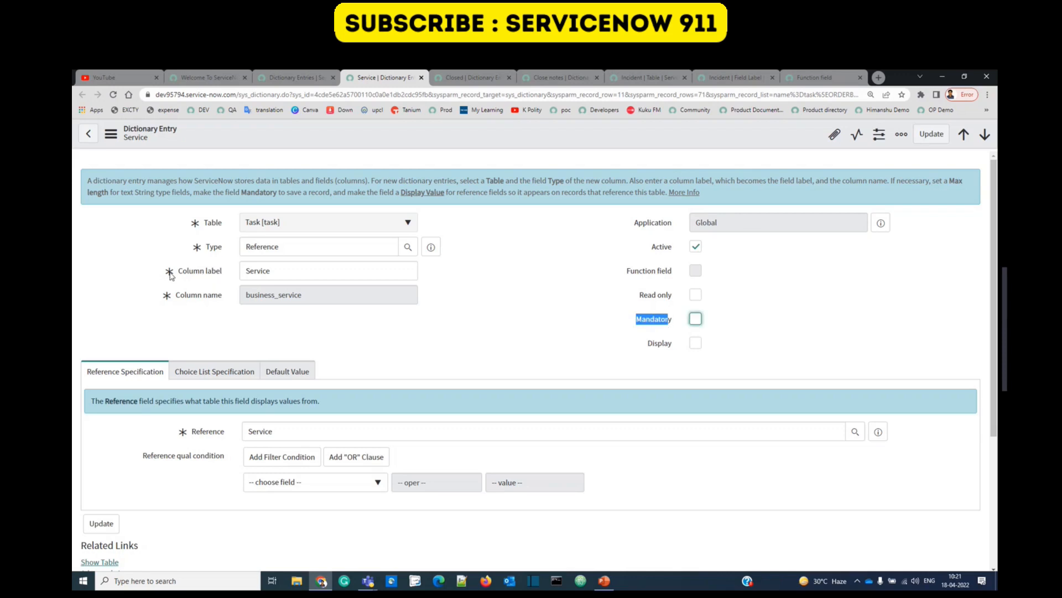
pyautogui.click(694, 320)
pyautogui.click(695, 319)
pyautogui.click(643, 351)
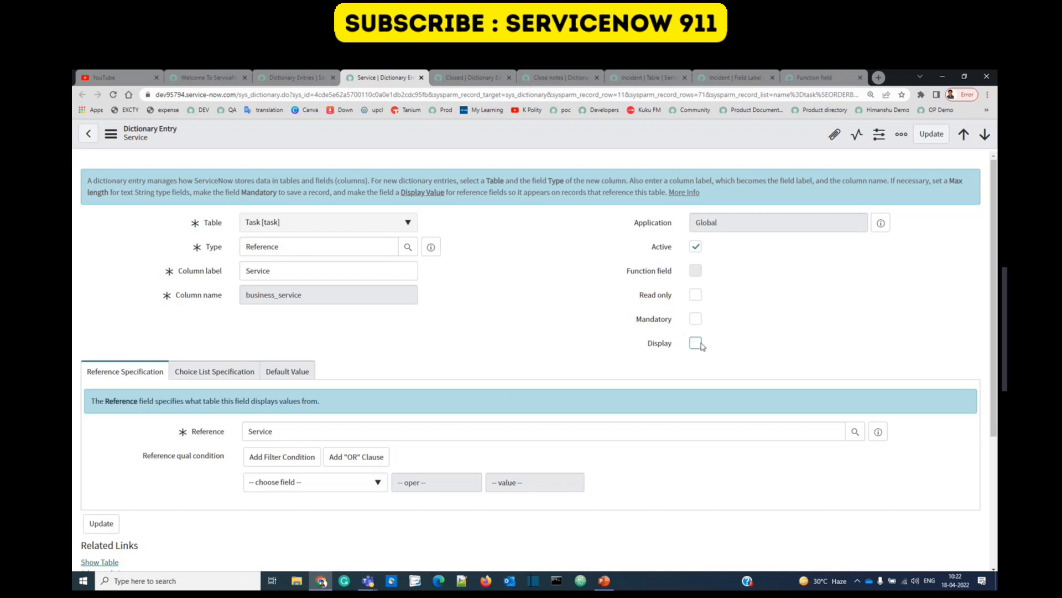
# Step: Highlight the explanation of the Reference field in the entry's reference specification
pyautogui.scroll(-1, 487, 360)
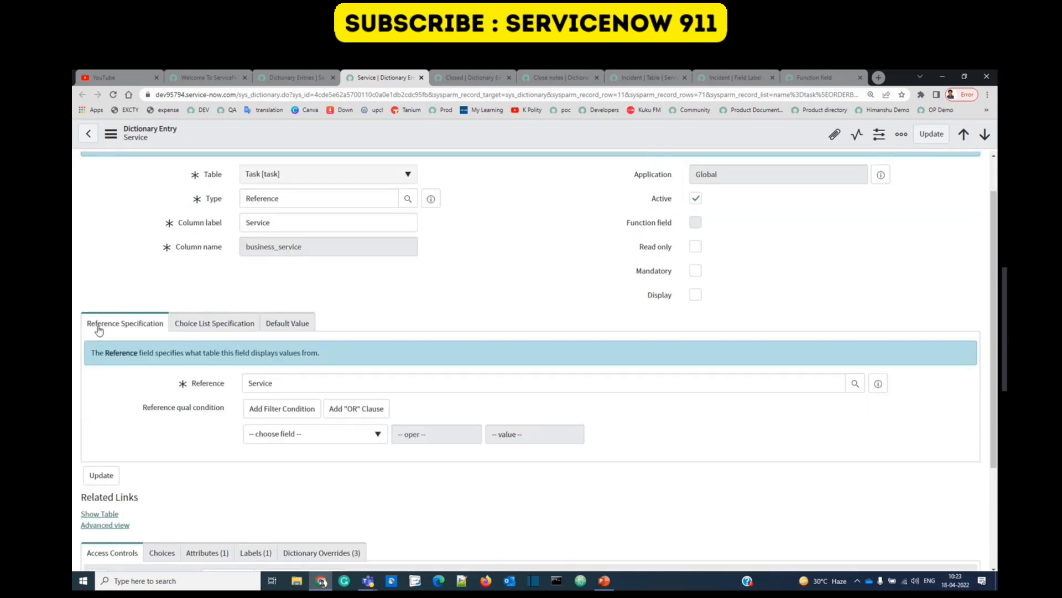
pyautogui.tripleClick(106, 354)
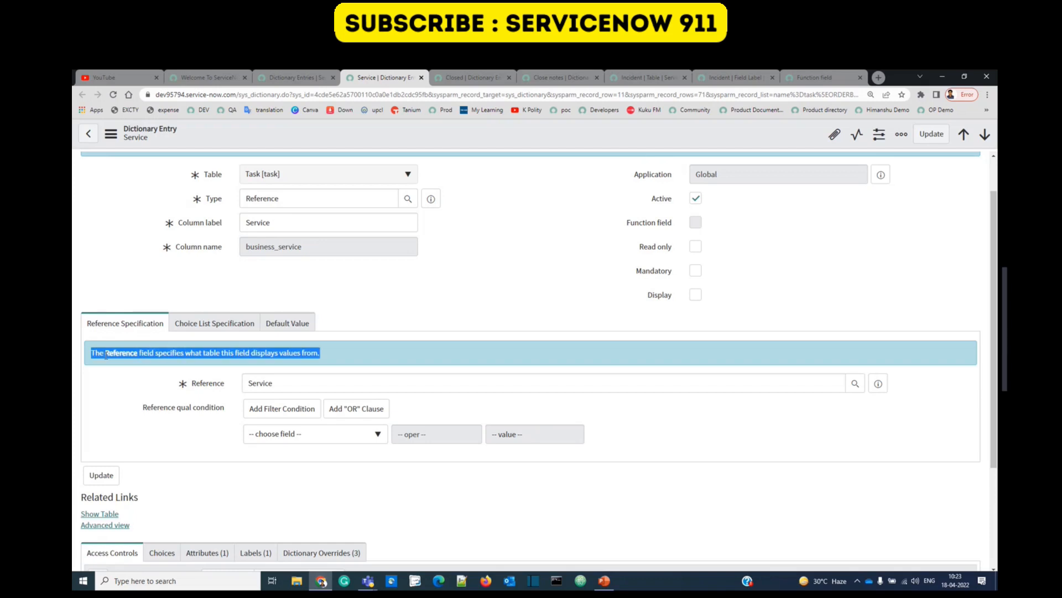
pyautogui.click(106, 354)
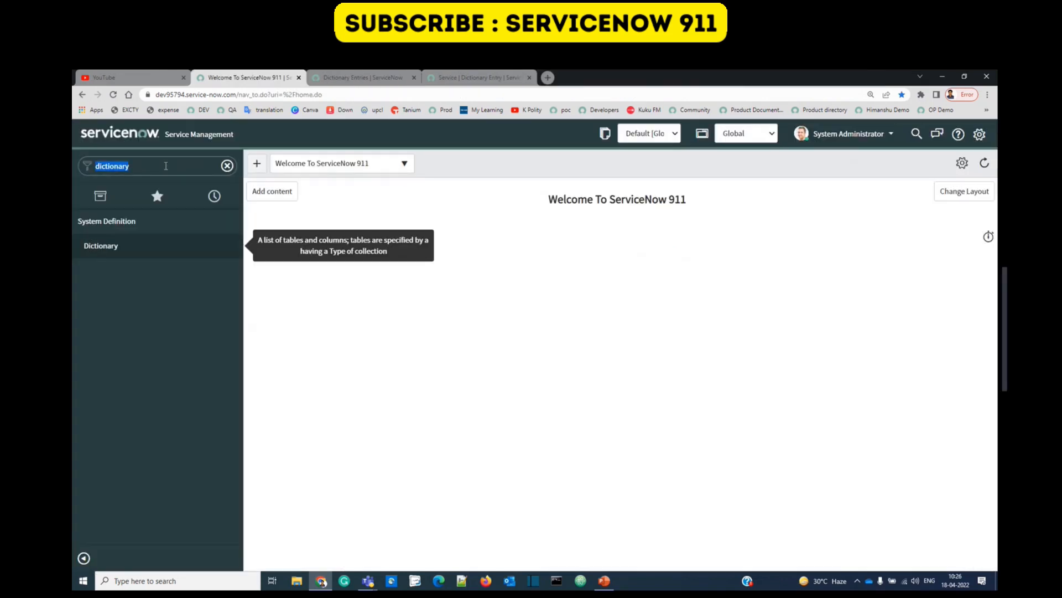
# Step: Find the incident modules in the navigator, open the open incidents list in a new tab, and open its first record
pyautogui.click(166, 165)
pyautogui.write('inciden')
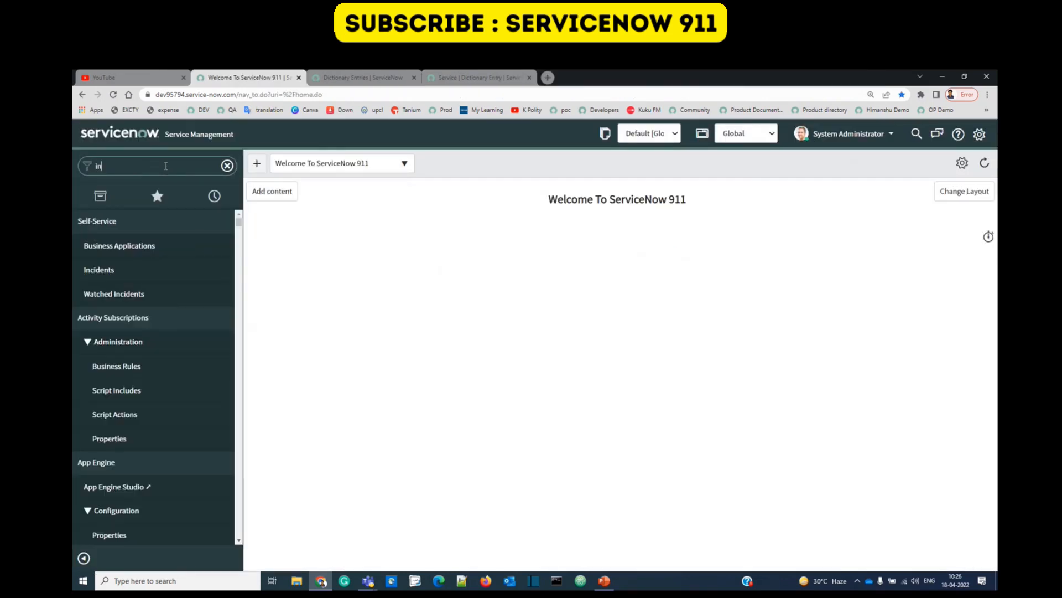
pyautogui.middleClick(111, 414)
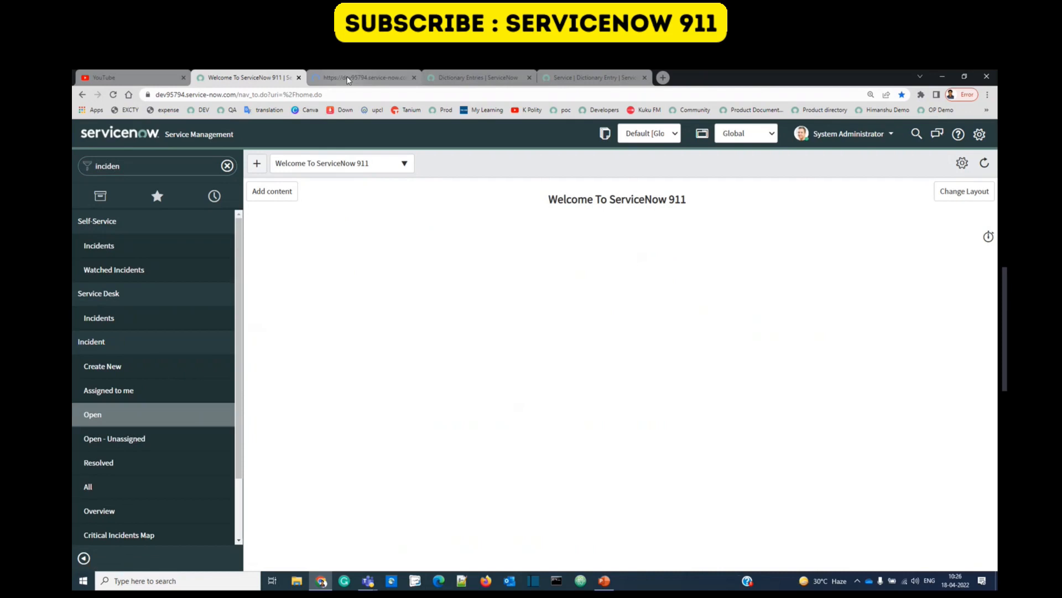
pyautogui.click(344, 79)
pyautogui.click(175, 231)
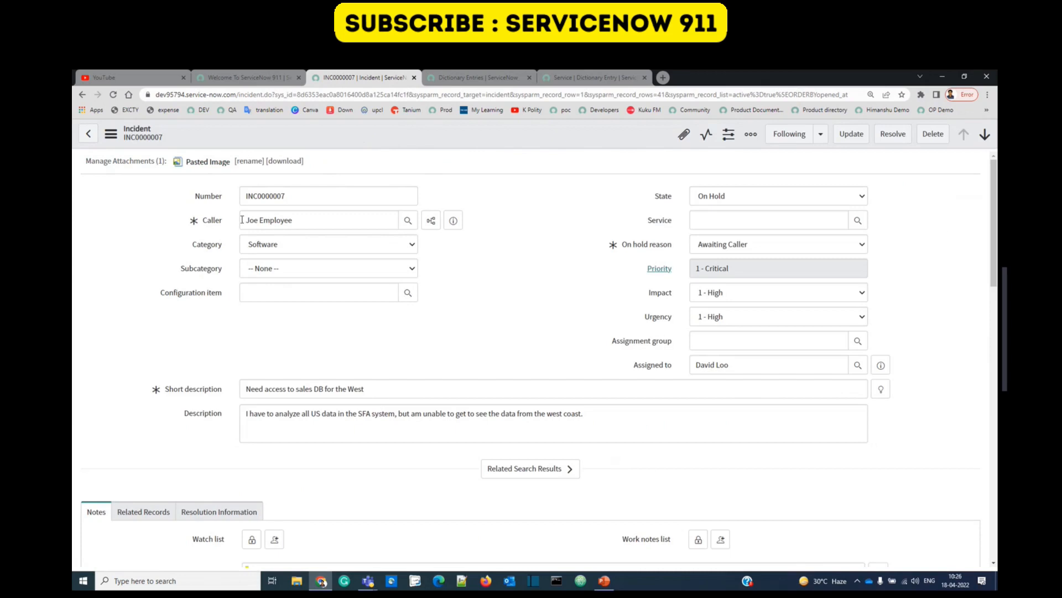
# Step: Point out the Caller field on the incident form and open its label configuration
pyautogui.tripleClick(294, 221)
pyautogui.click(184, 221)
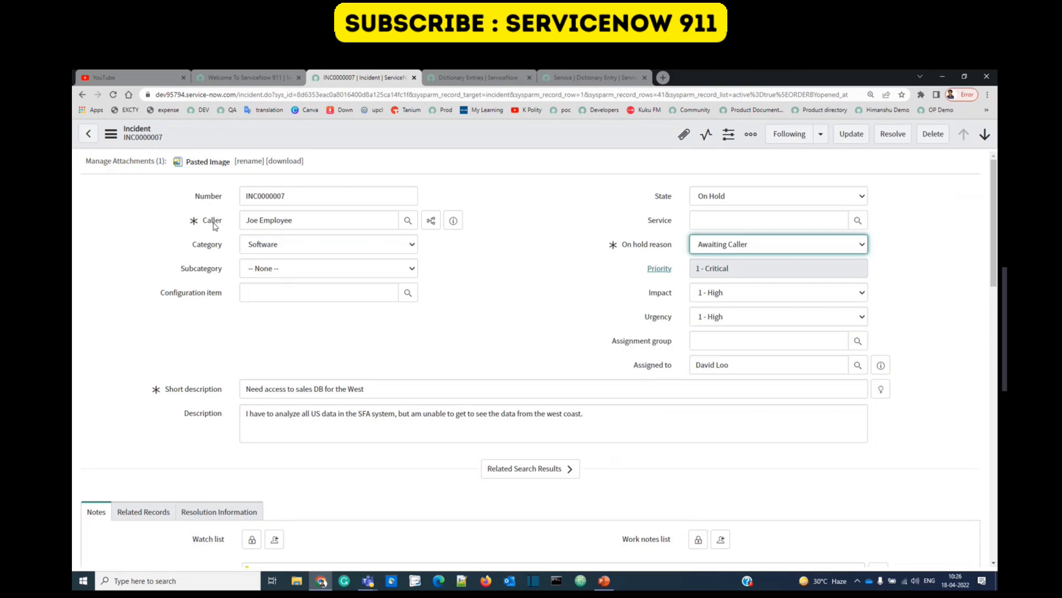
pyautogui.moveTo(214, 221)
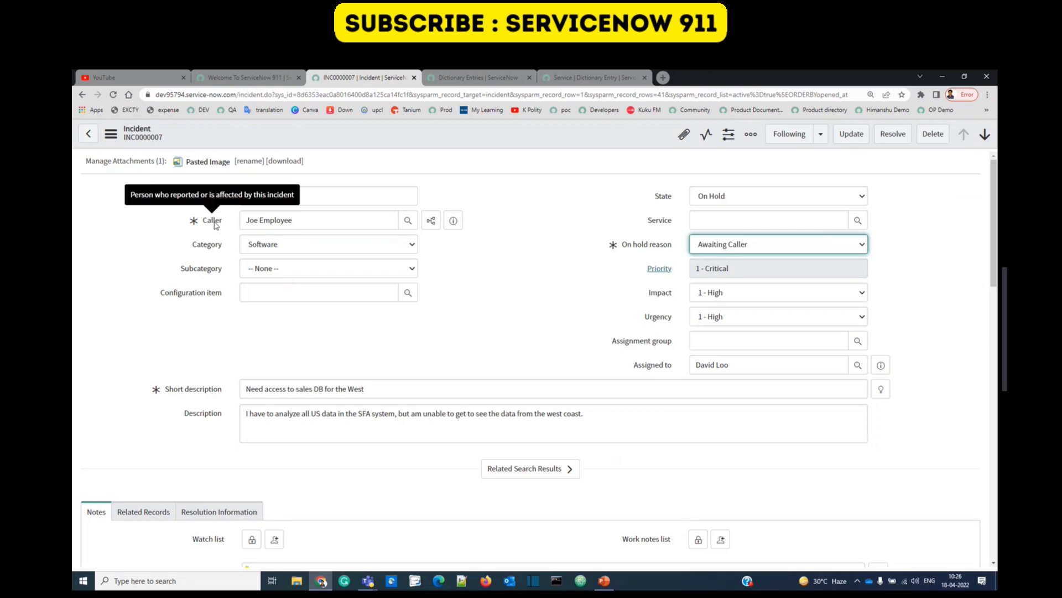
pyautogui.rightClick(215, 225)
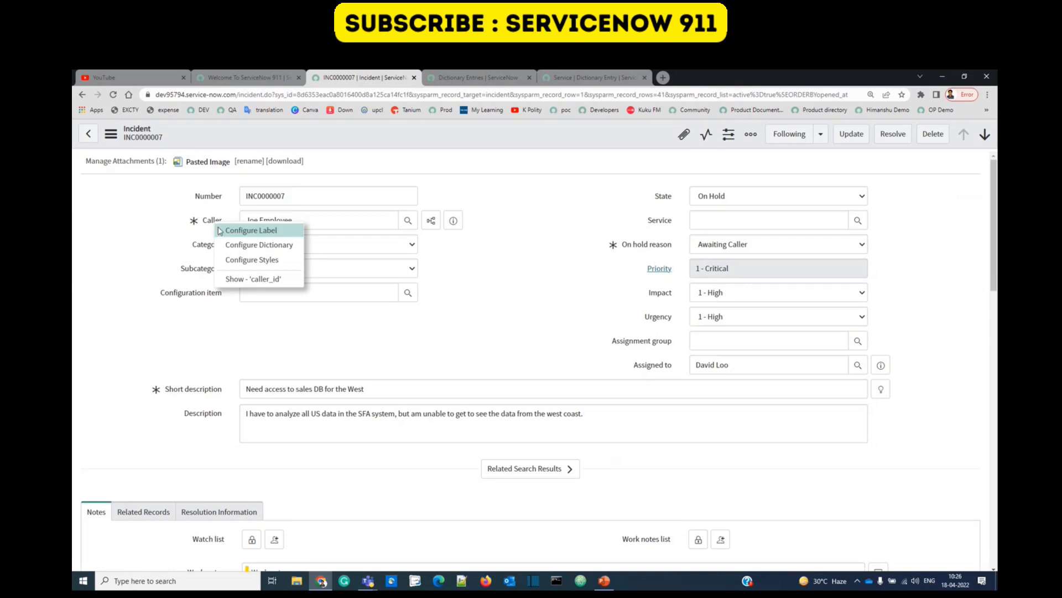
pyautogui.click(266, 232)
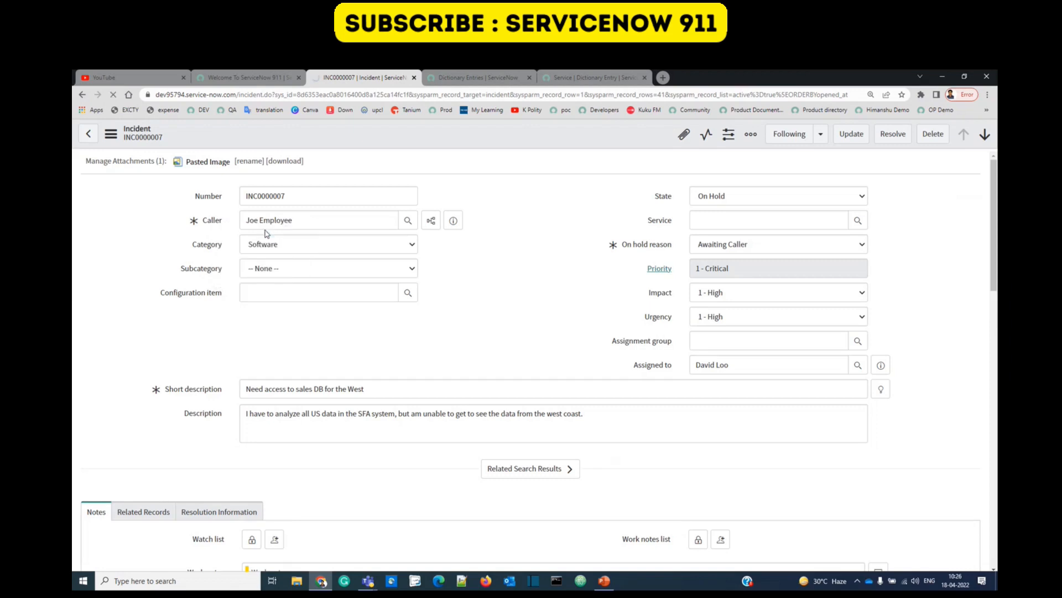
# Step: Change the caller_id field's label to "Caller of Incident" and save the label record
pyautogui.click(302, 202)
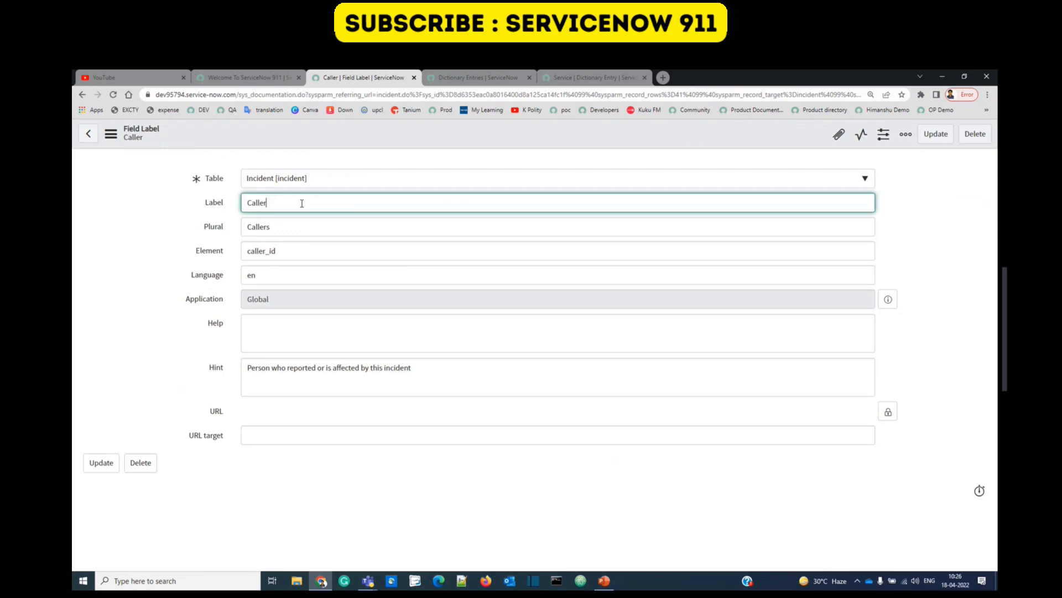
pyautogui.write('of Incident')
pyautogui.click(102, 462)
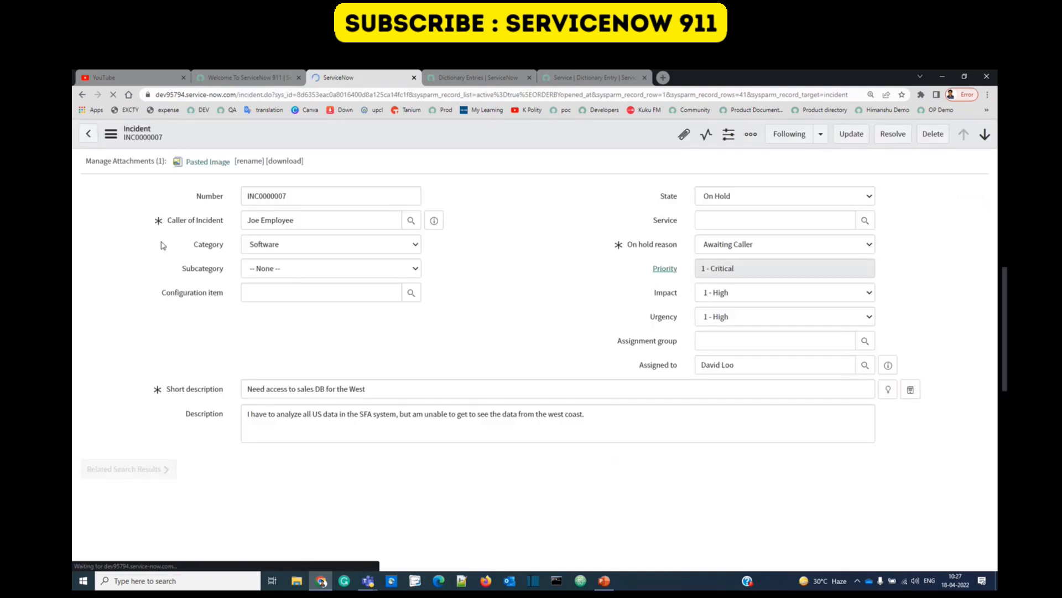
# Step: Open the dictionary entry of the Caller of Incident field from the incident form and point out its table
pyautogui.rightClick(209, 227)
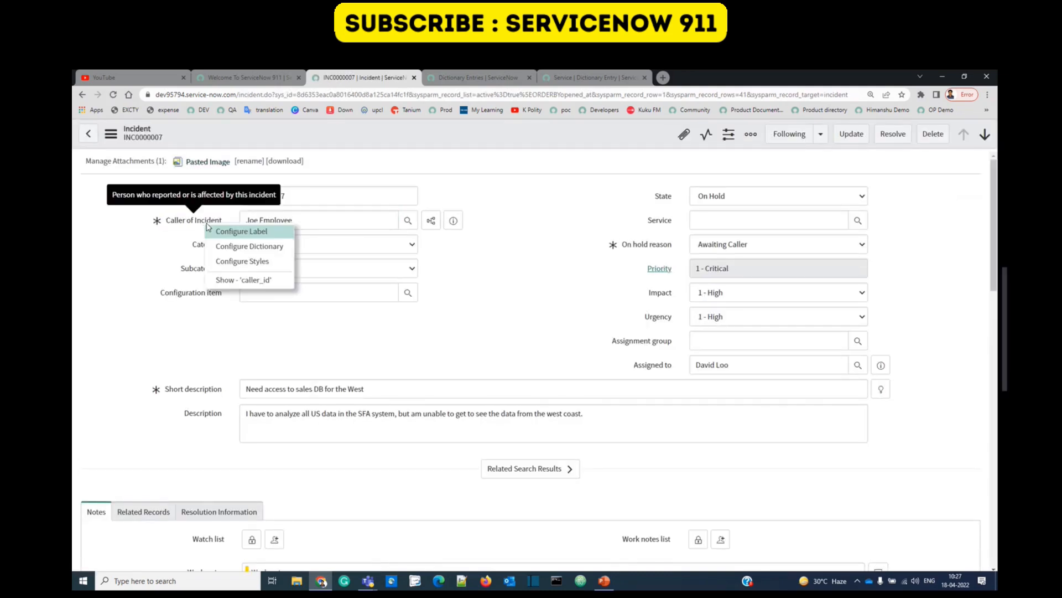
pyautogui.click(230, 246)
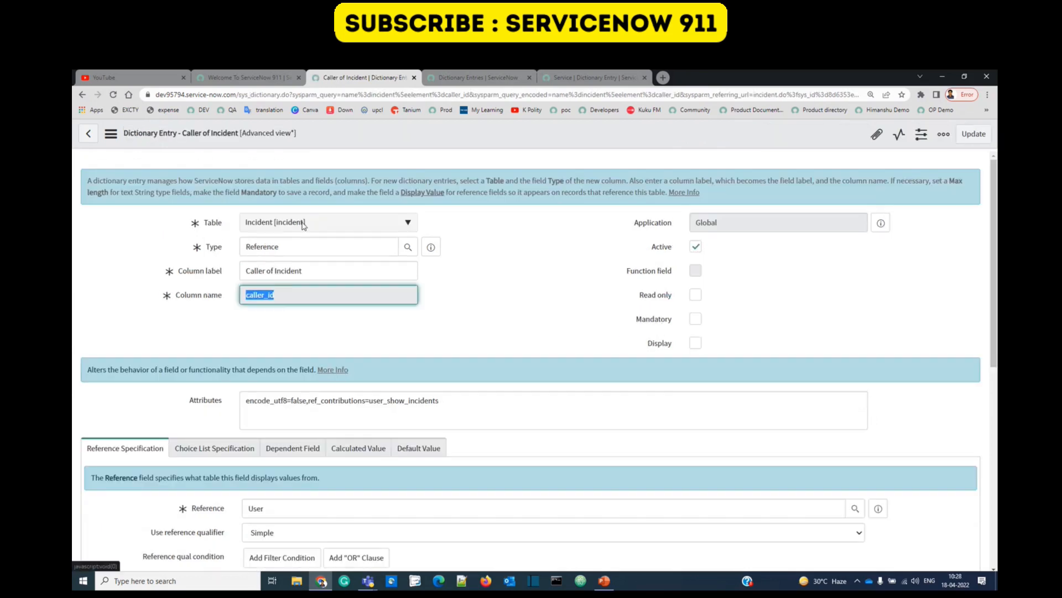
pyautogui.click(376, 222)
pyautogui.click(92, 268)
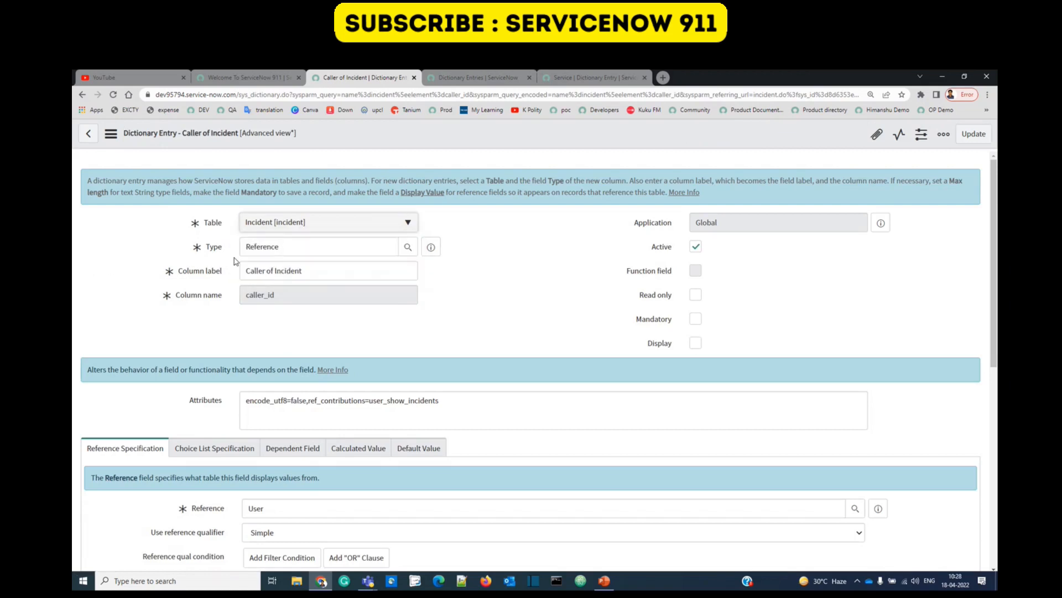
# Step: Browse the available field types in an enlarged lookup window, highlight the Reference type, and close the lookup
pyautogui.click(407, 249)
pyautogui.moveTo(321, 258); pyautogui.dragTo(448, 201)
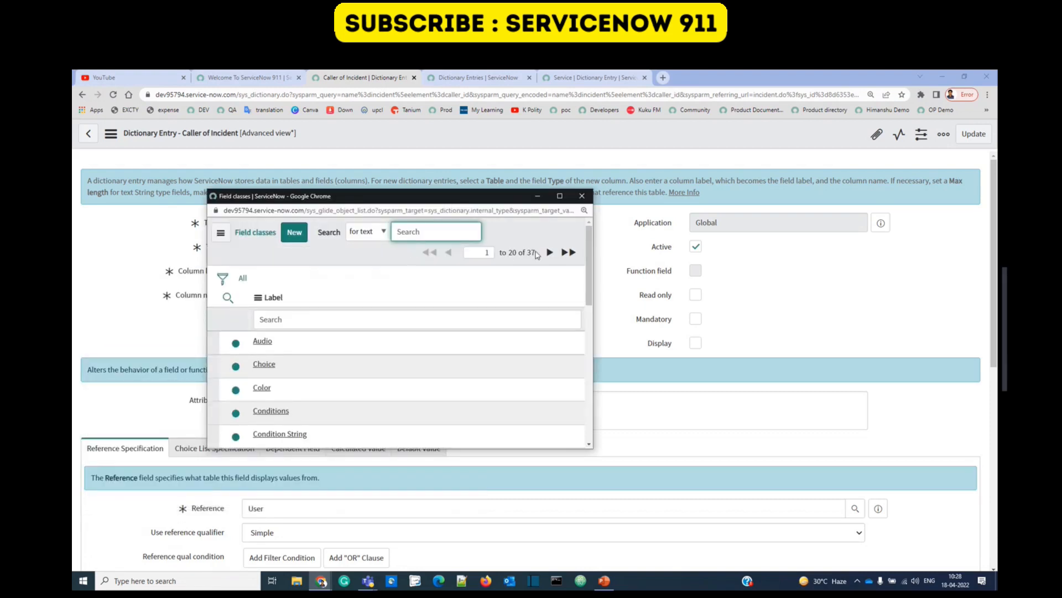
pyautogui.doubleClick(531, 253)
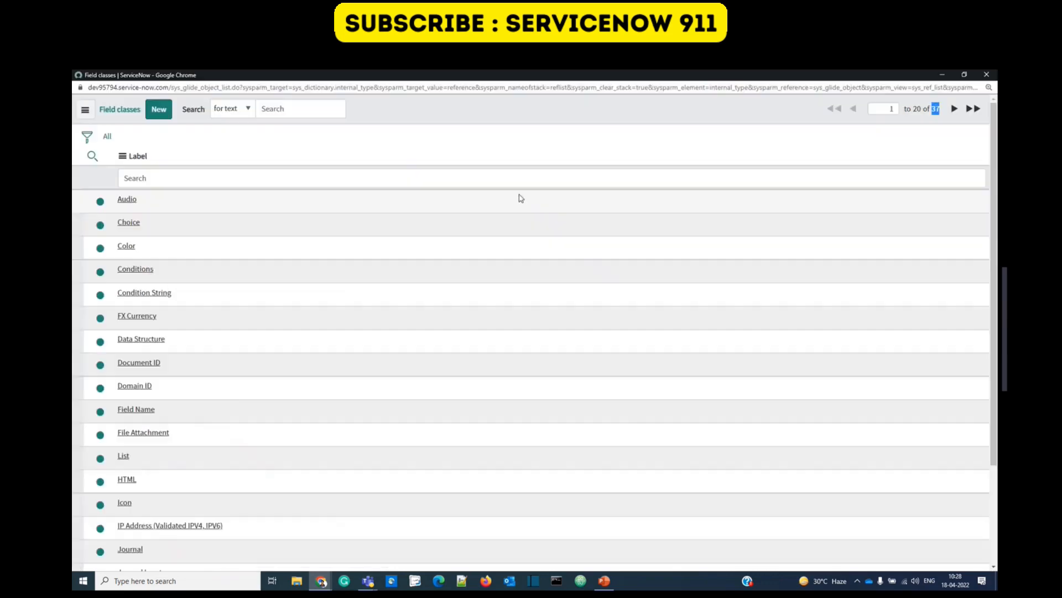
pyautogui.click(559, 196)
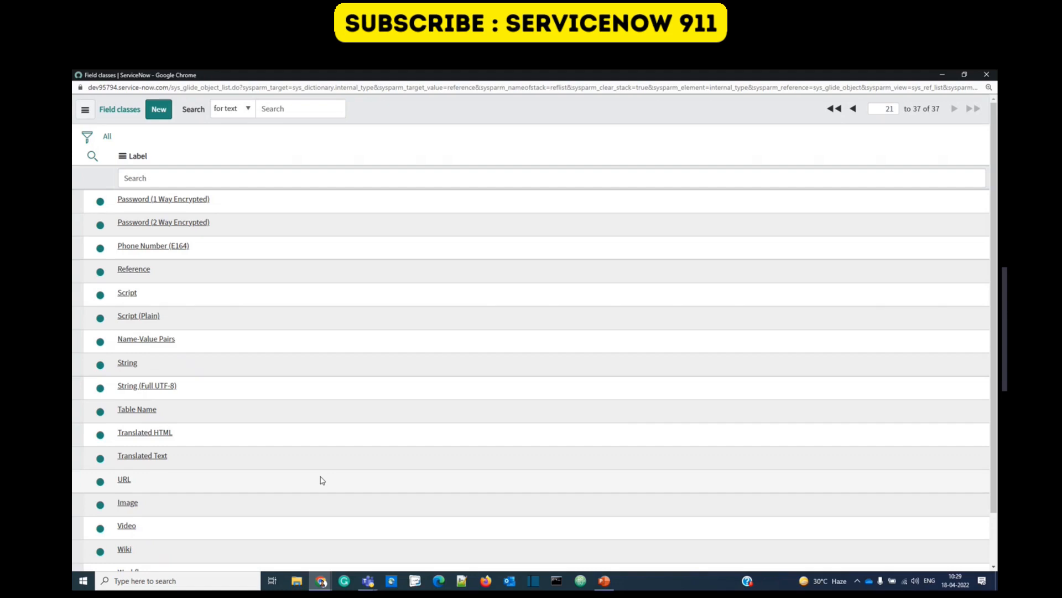
pyautogui.tripleClick(257, 228)
pyautogui.click(242, 266)
pyautogui.tripleClick(242, 266)
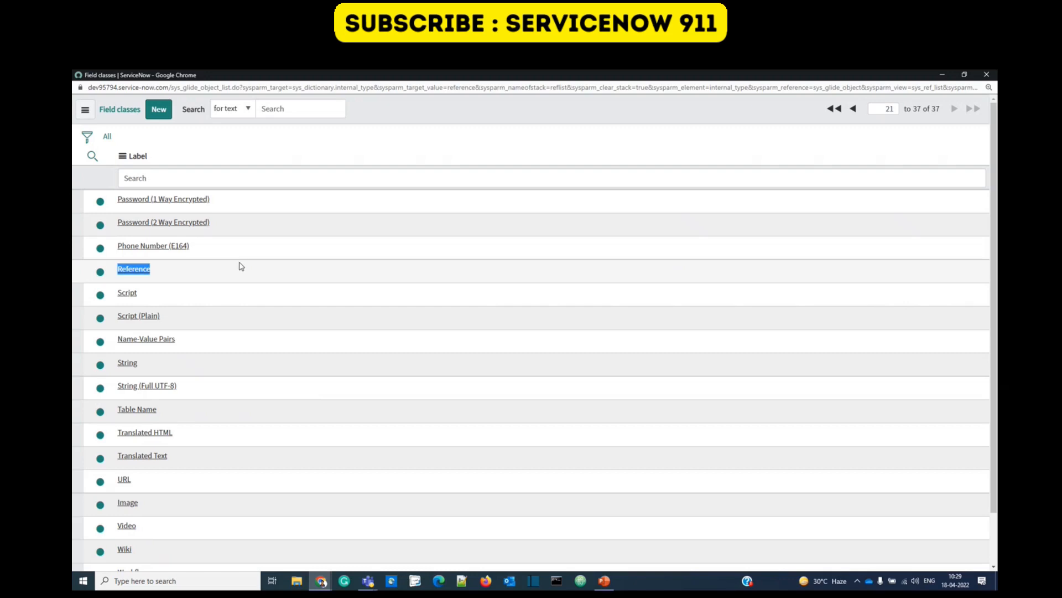
pyautogui.click(986, 74)
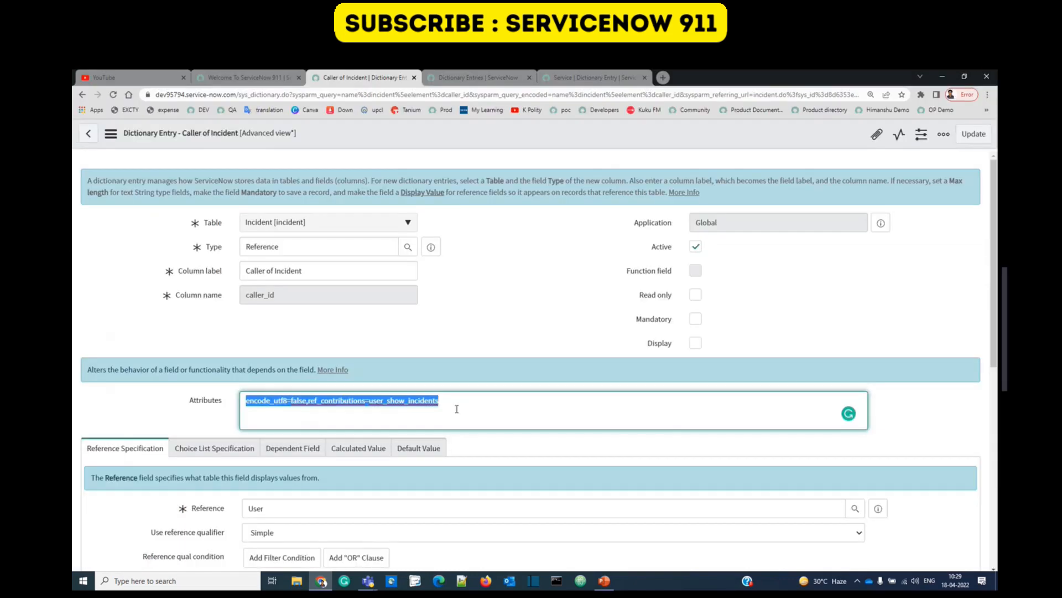
# Step: Highlight the attributes string of the Caller of Incident dictionary entry
pyautogui.click(456, 409)
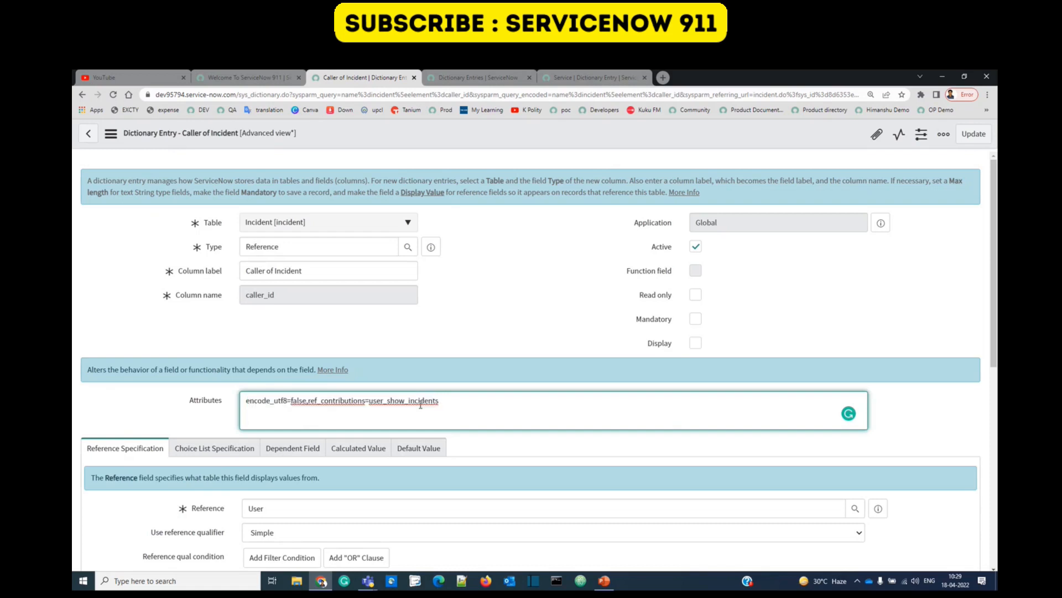
pyautogui.tripleClick(308, 410)
pyautogui.click(145, 418)
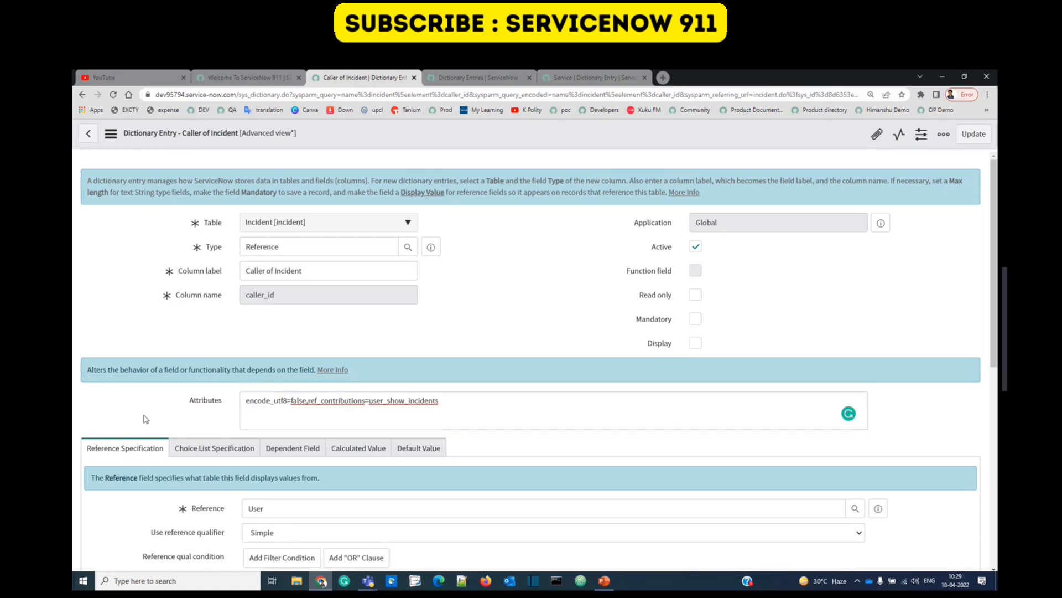
# Step: Open the dictionary attributes documentation in a new tab, highlight attribute names and descriptions, and return to the dictionary entry
pyautogui.middleClick(333, 369)
pyautogui.click(458, 76)
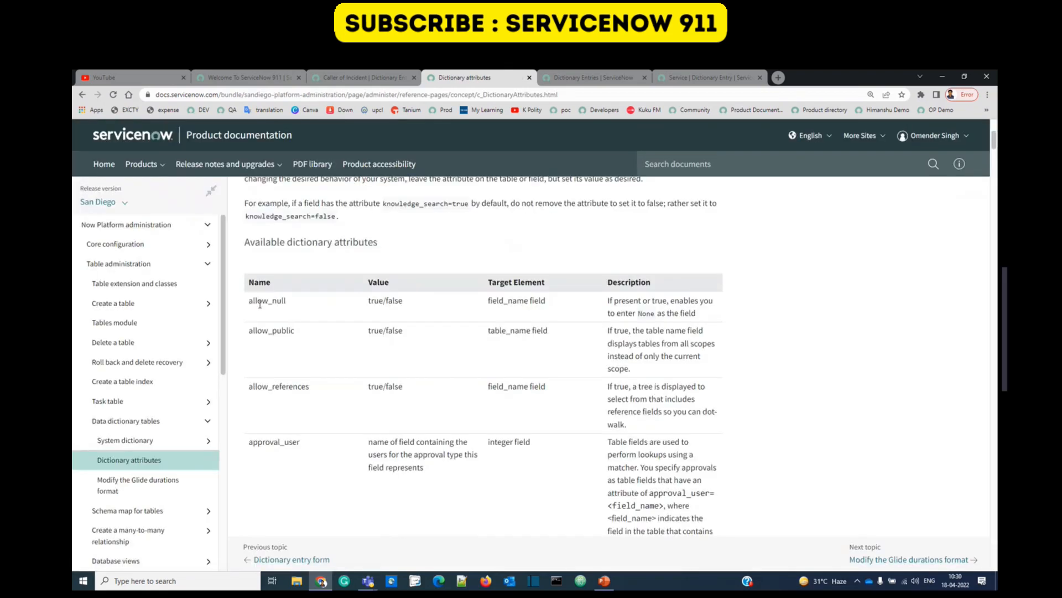
pyautogui.moveTo(250, 303); pyautogui.dragTo(303, 333)
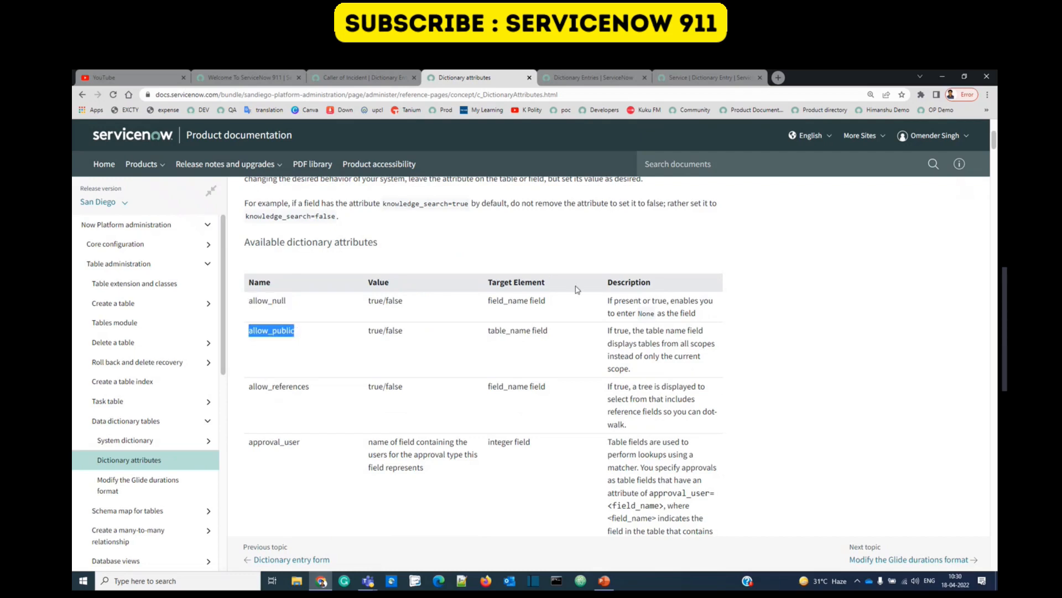
pyautogui.moveTo(607, 301); pyautogui.dragTo(694, 455)
pyautogui.click(351, 77)
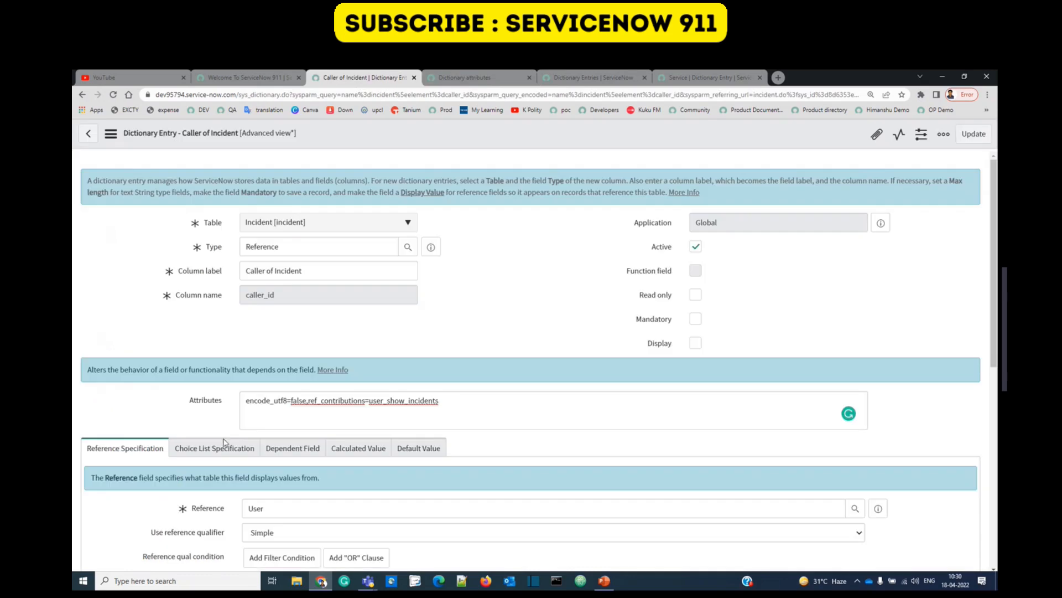
# Step: Point out the entry's attributes and highlight the User table in its reference specification
pyautogui.click(465, 397)
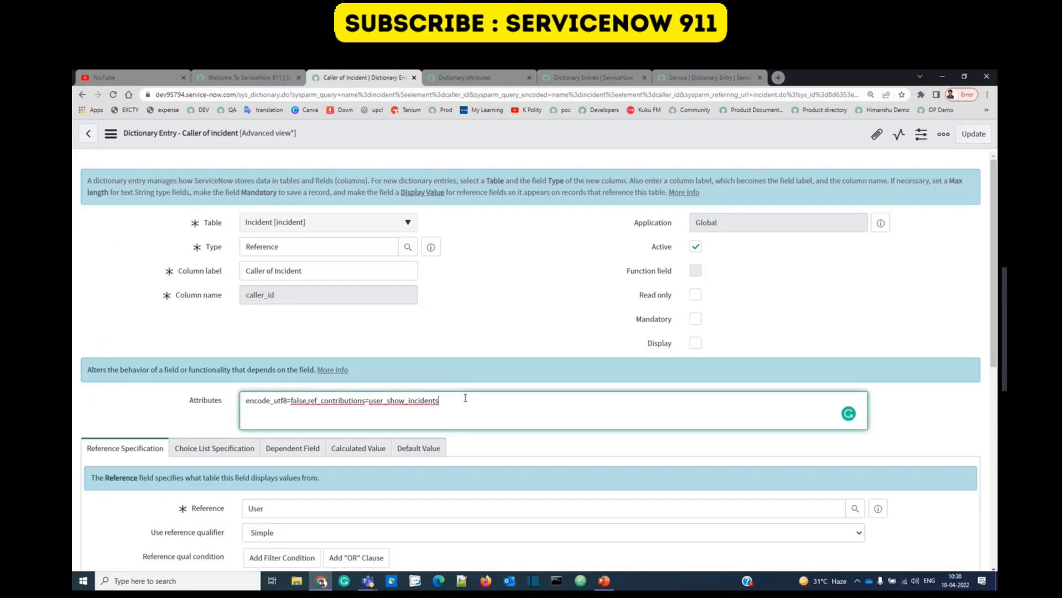
pyautogui.press('Tab')
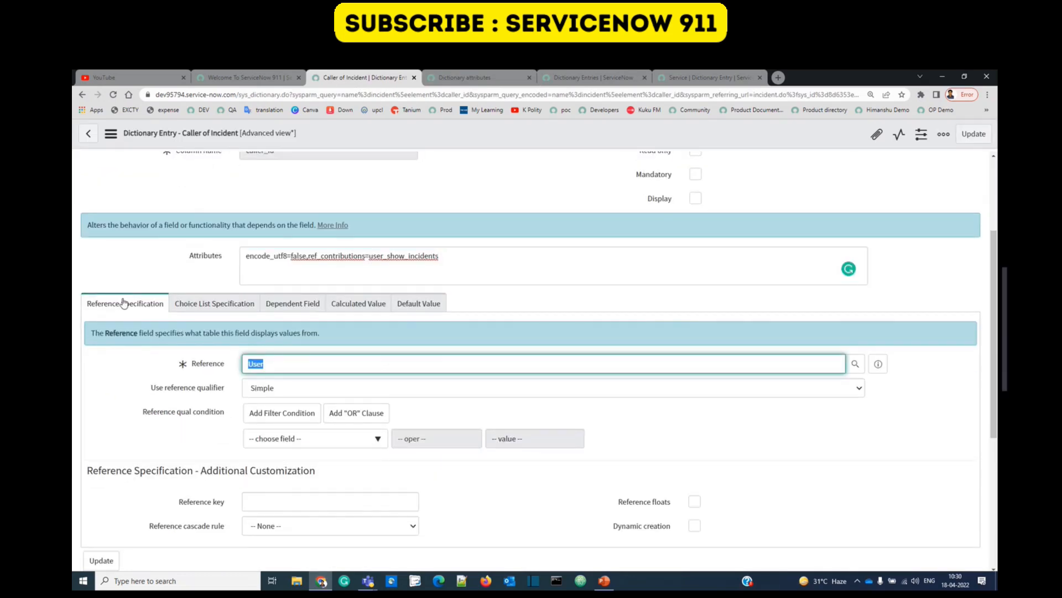
pyautogui.click(275, 367)
pyautogui.doubleClick(275, 367)
# Step: Open the open incidents list in a new tab, open its first record, and bring up the Caller of Incident lookup
pyautogui.click(243, 77)
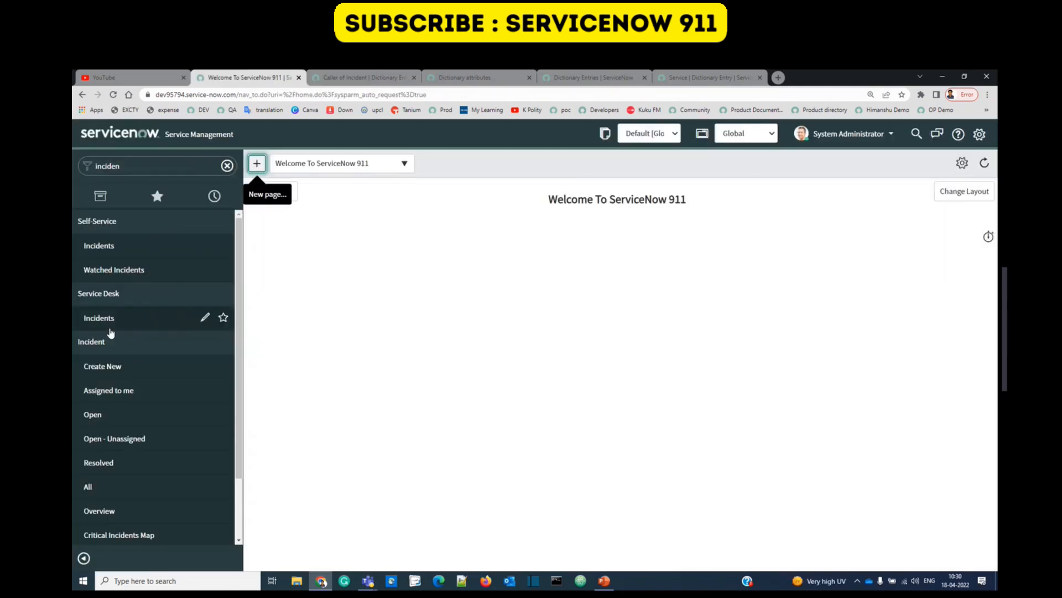
pyautogui.middleClick(93, 413)
pyautogui.moveTo(556, 70); pyautogui.dragTo(360, 77)
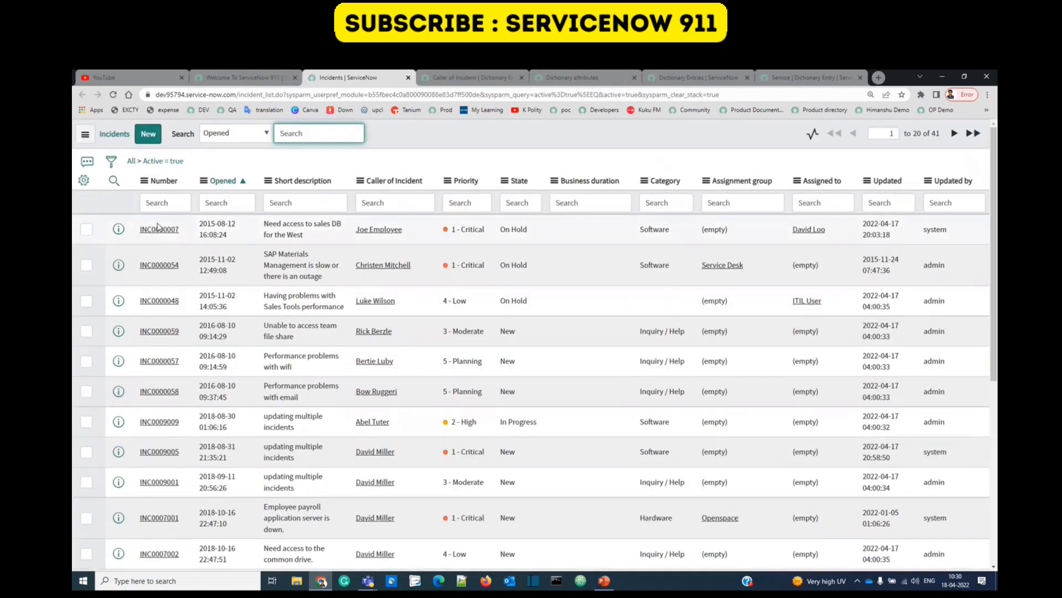
pyautogui.click(159, 229)
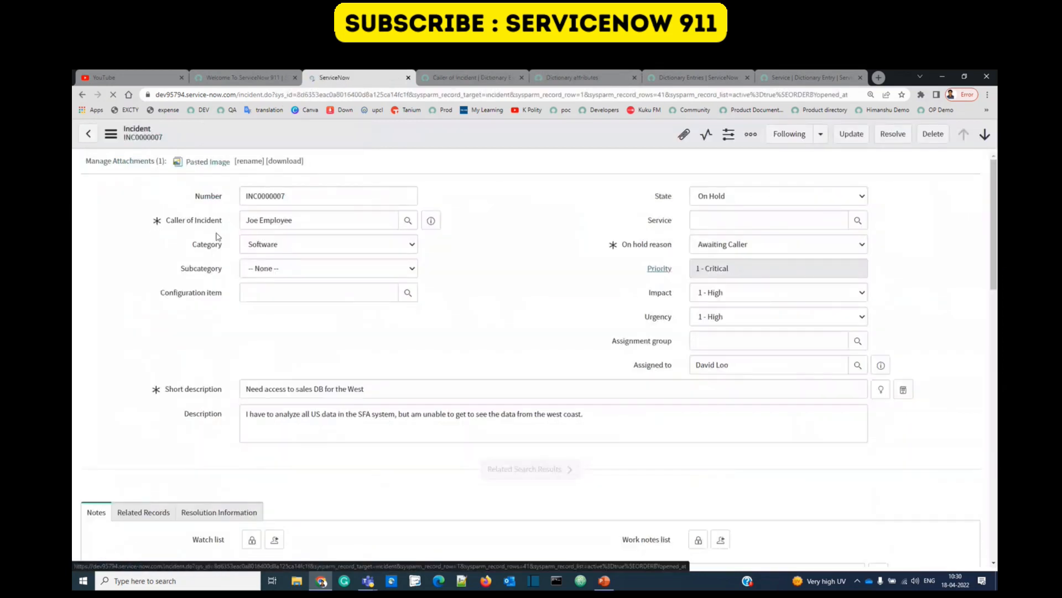
pyautogui.click(408, 220)
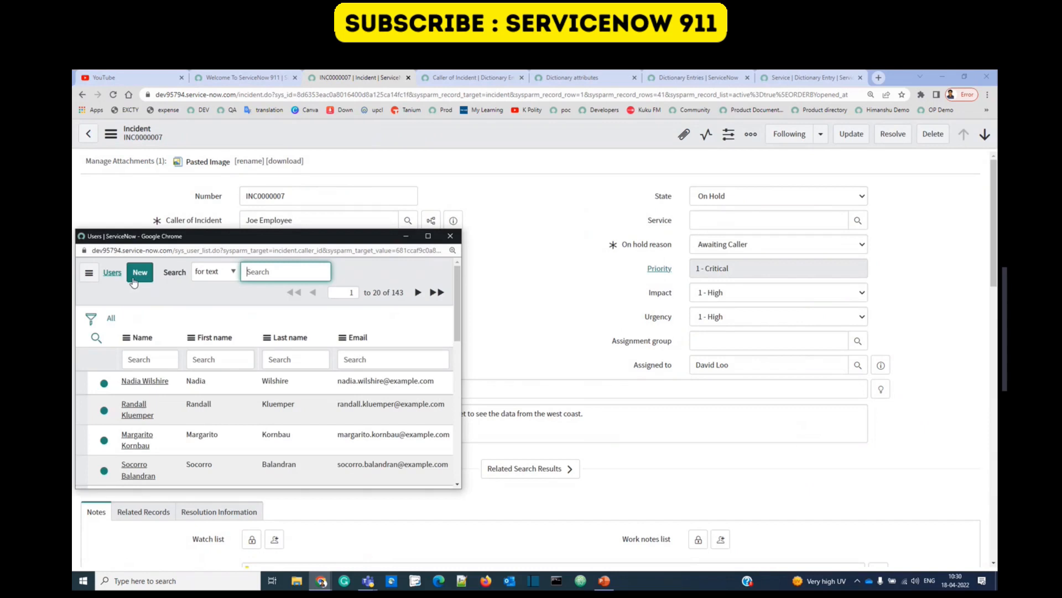
# Step: Return to the Caller of Incident dictionary entry and highlight its reference qualifier setting and referenced table
pyautogui.click(494, 77)
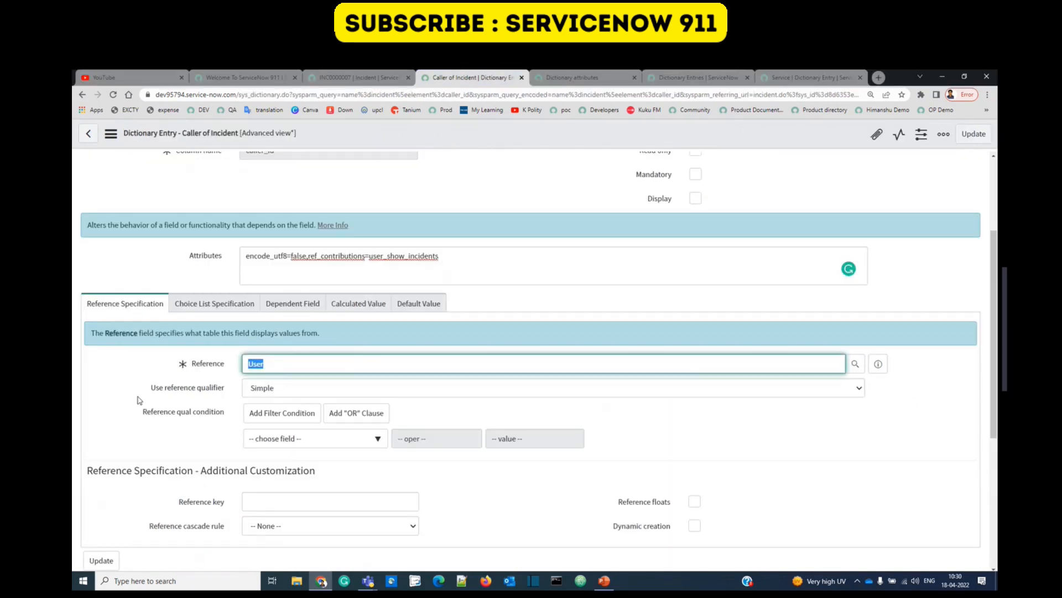
pyautogui.tripleClick(208, 388)
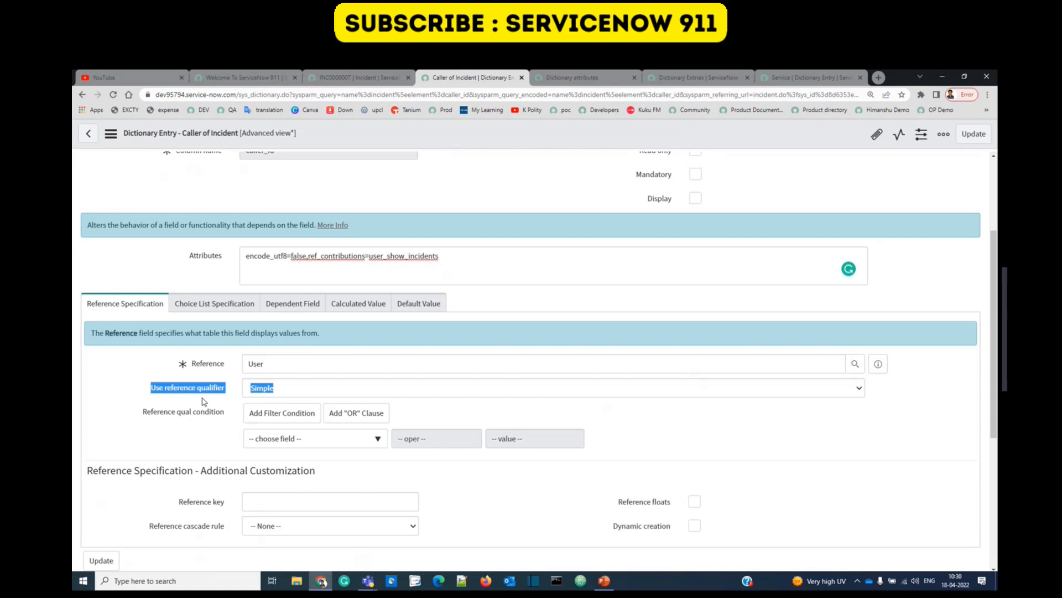
pyautogui.click(211, 414)
pyautogui.tripleClick(227, 392)
pyautogui.click(227, 392)
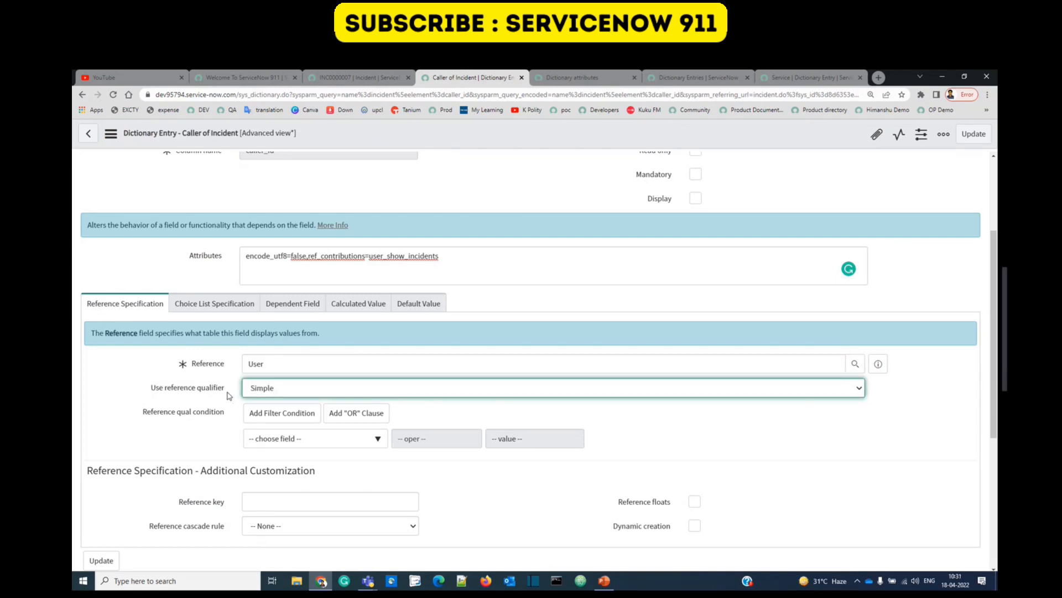
pyautogui.doubleClick(297, 367)
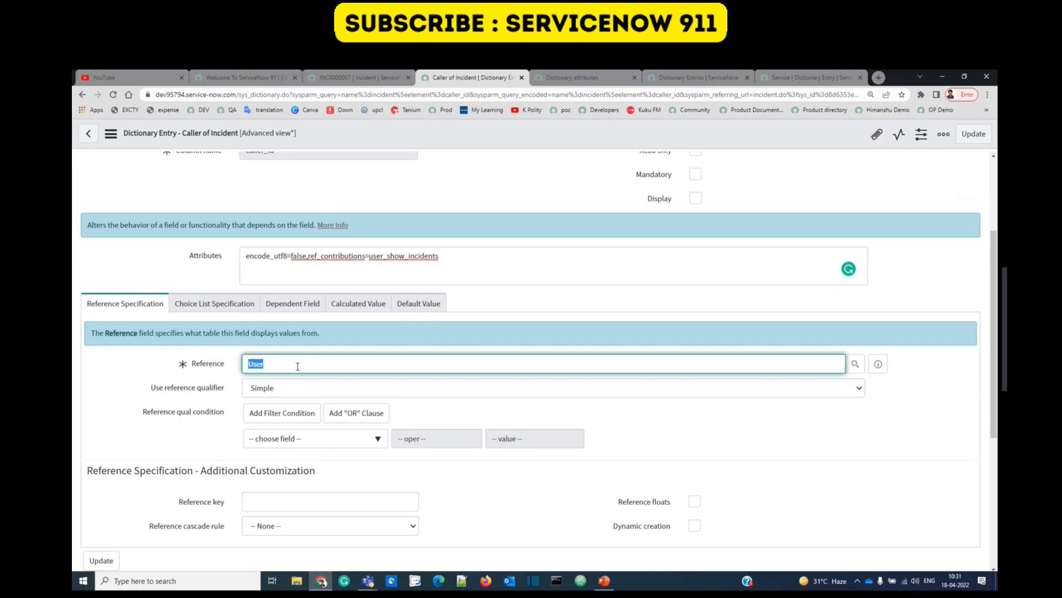
pyautogui.click(297, 367)
pyautogui.doubleClick(297, 366)
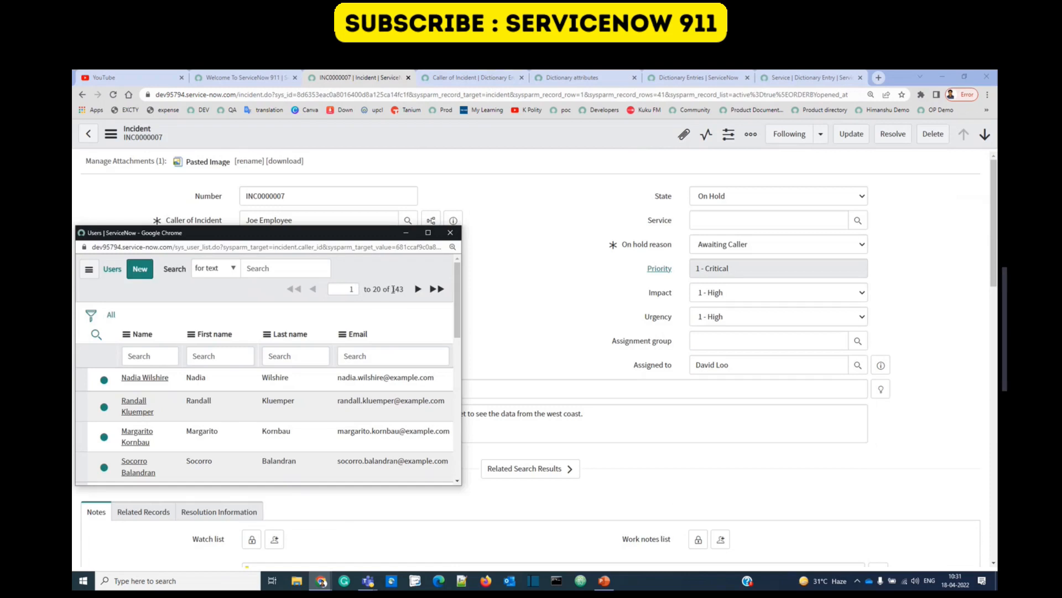
# Step: Highlight the total record count in the caller lookup on the incident and return to the dictionary entry
pyautogui.doubleClick(394, 289)
pyautogui.click(514, 276)
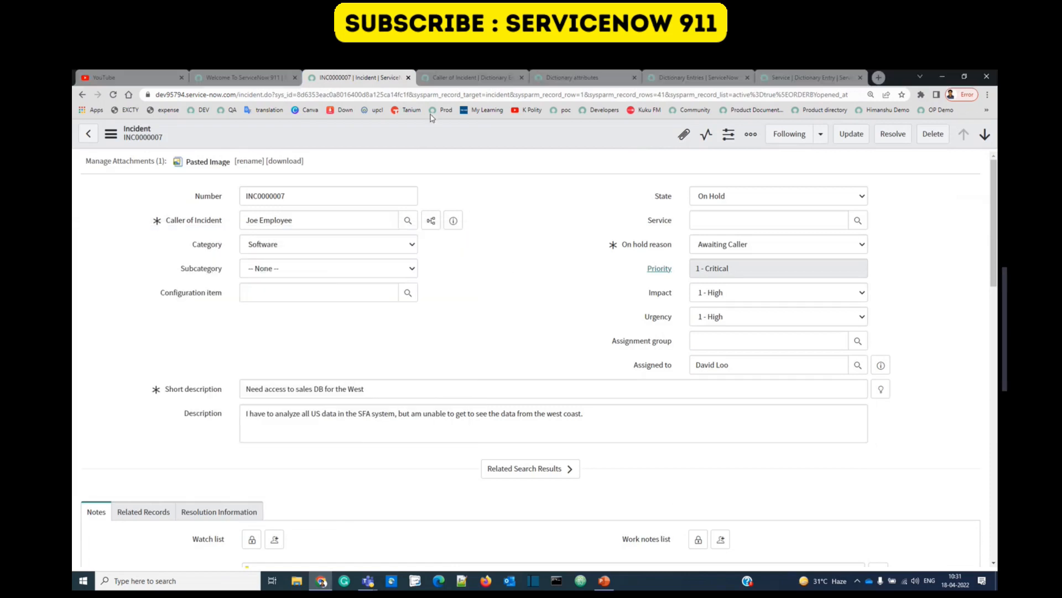
pyautogui.click(474, 80)
# Step: Set the reference qualifier condition to Gender is Female and save the dictionary entry
pyautogui.click(125, 376)
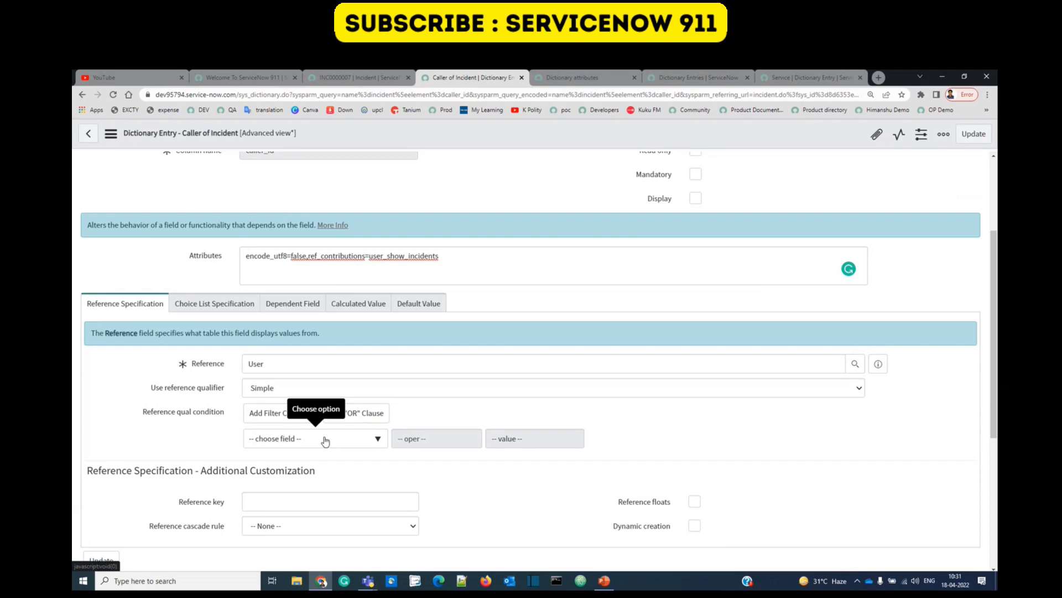
pyautogui.scroll(-1, 325, 441)
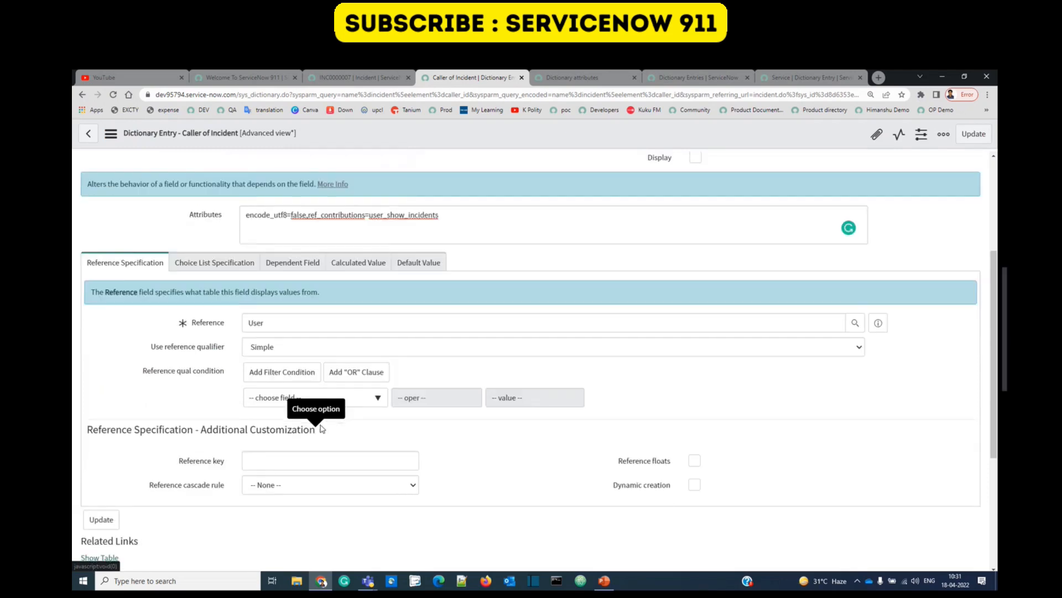
pyautogui.click(336, 389)
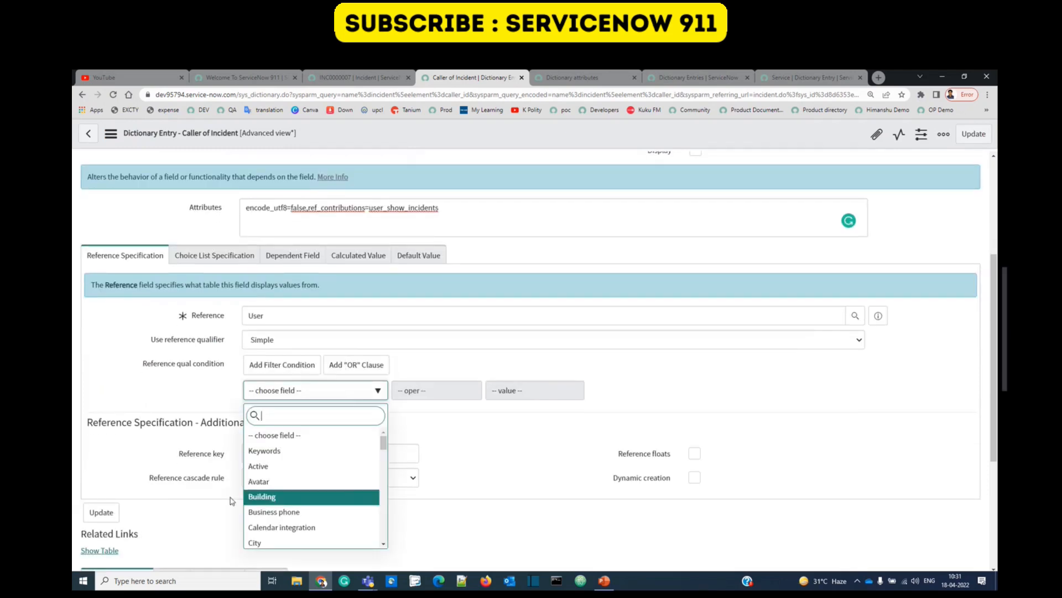
pyautogui.scroll(-3, 288, 514)
pyautogui.scroll(-3, 326, 471)
pyautogui.scroll(-2, 310, 471)
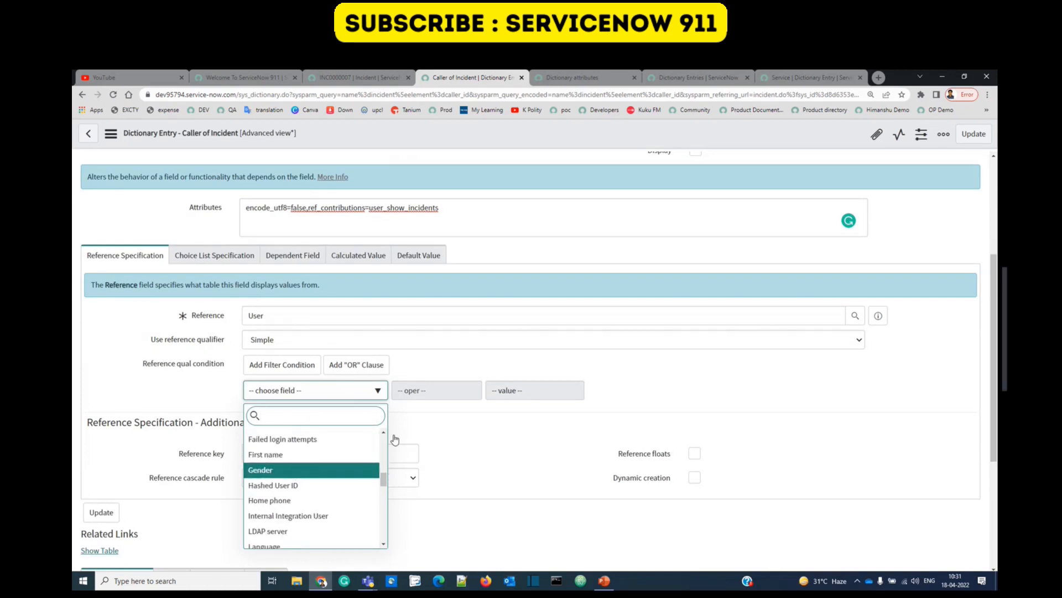
pyautogui.click(310, 469)
pyautogui.click(518, 391)
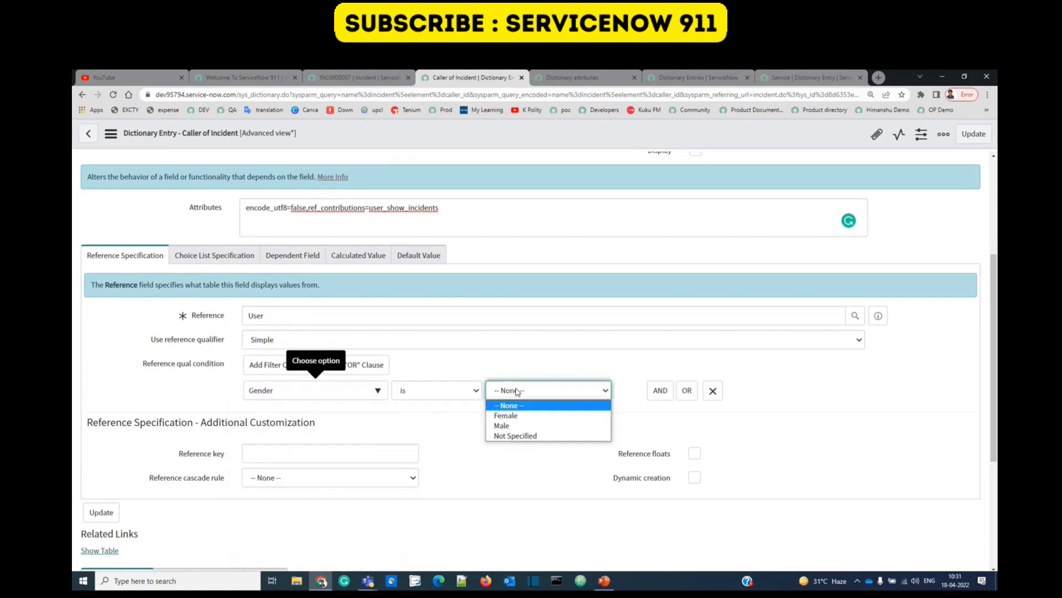
pyautogui.click(519, 418)
pyautogui.click(166, 383)
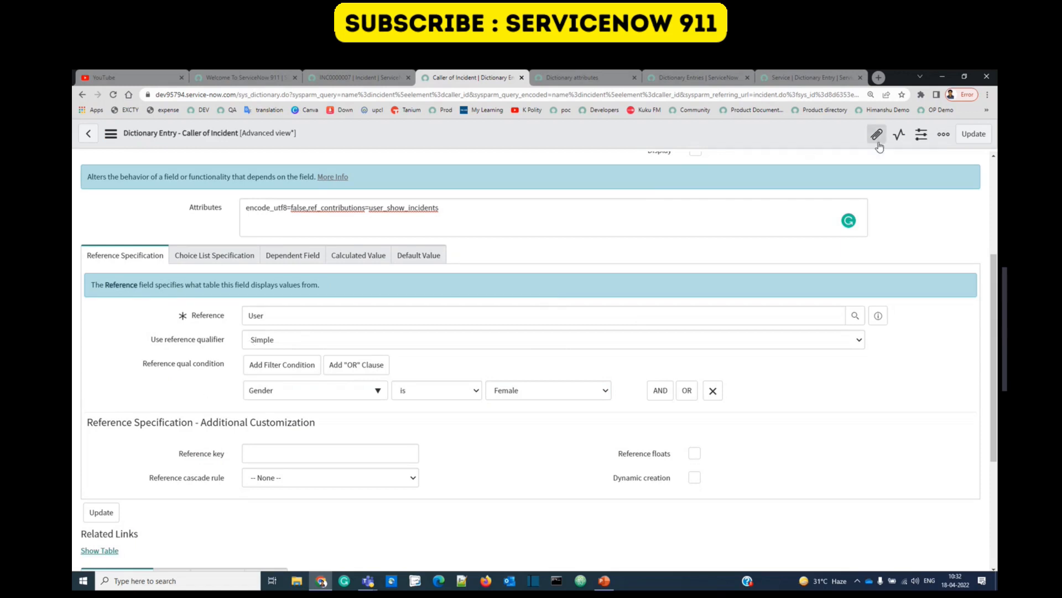
pyautogui.rightClick(738, 138)
pyautogui.click(744, 144)
# Step: Reopen the Caller of Incident lookup on the incident, highlight the filtered record count, and maximize the lookup window
pyautogui.click(342, 74)
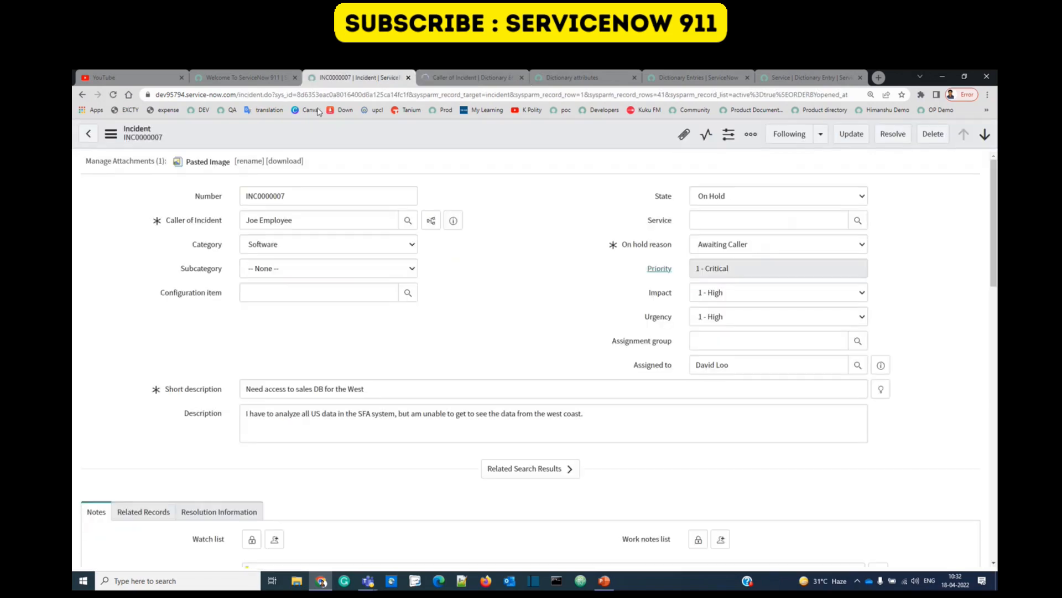
pyautogui.click(409, 223)
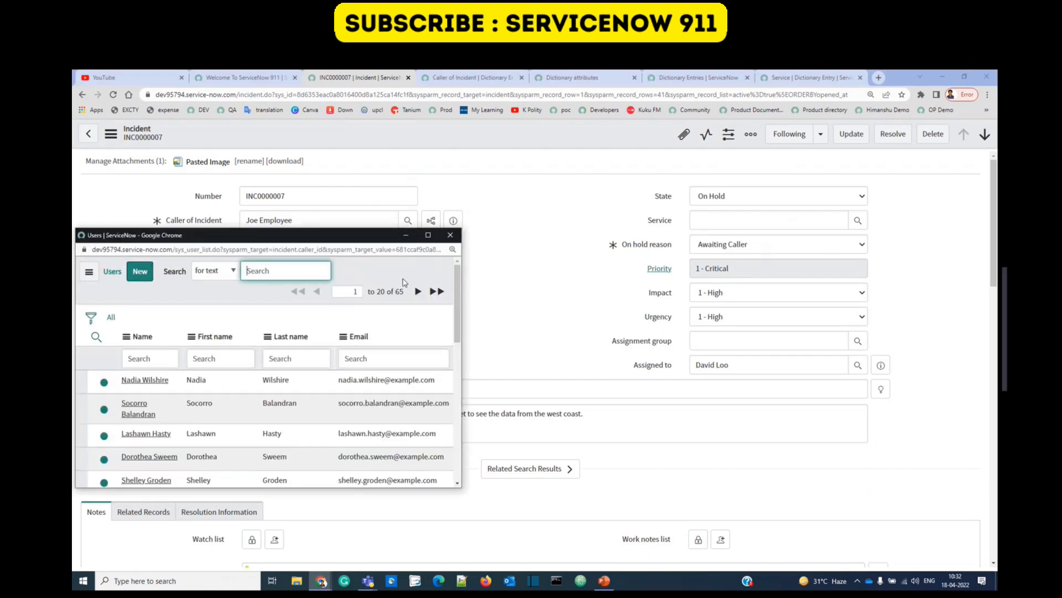
pyautogui.doubleClick(399, 291)
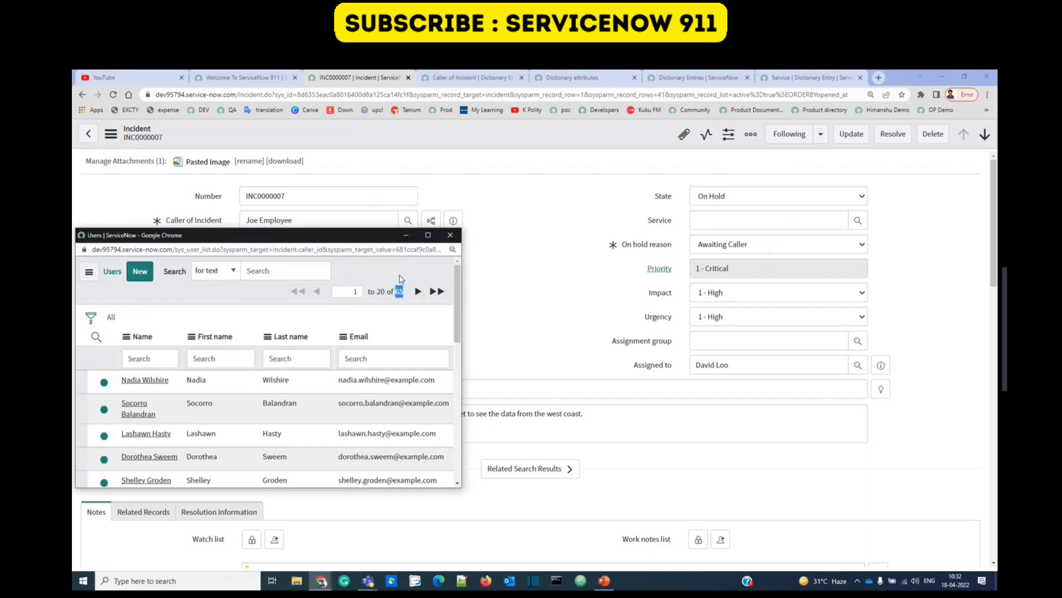
pyautogui.click(428, 235)
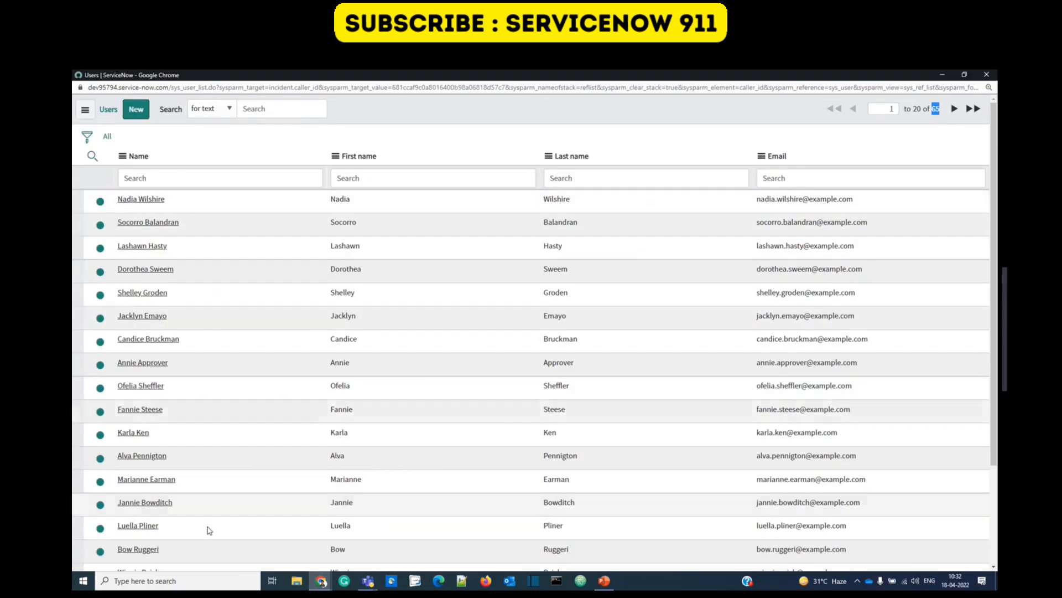
# Step: Look through the filtered caller list and close the lookup window
pyautogui.scroll(-3, 209, 387)
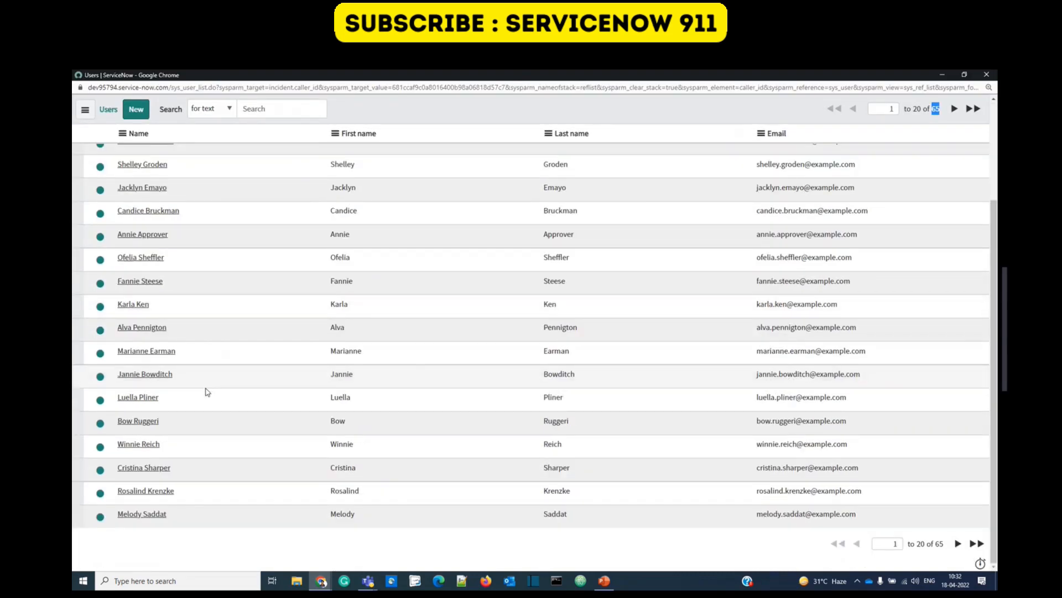
pyautogui.scroll(3, 226, 445)
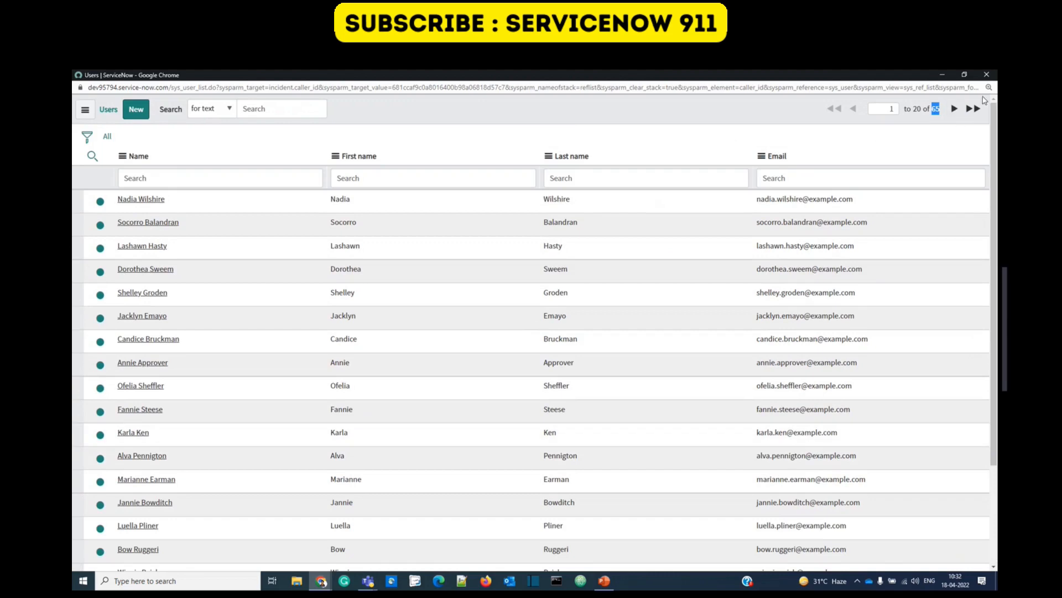
pyautogui.click(987, 74)
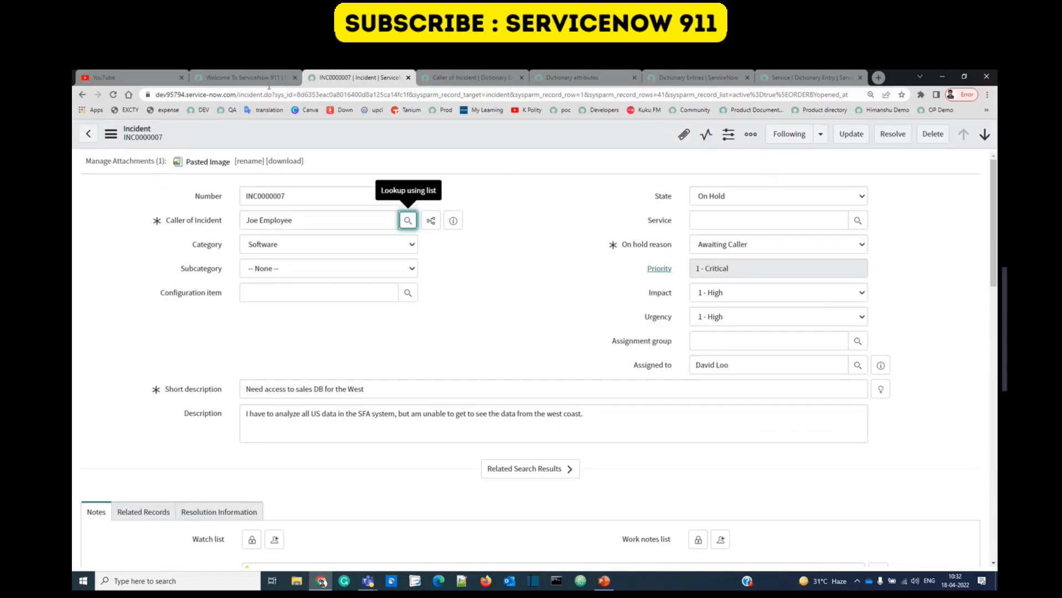
# Step: Remove the Gender condition from the Caller of Incident reference qualifier and save the dictionary entry
pyautogui.click(470, 77)
pyautogui.scroll(-5, 545, 377)
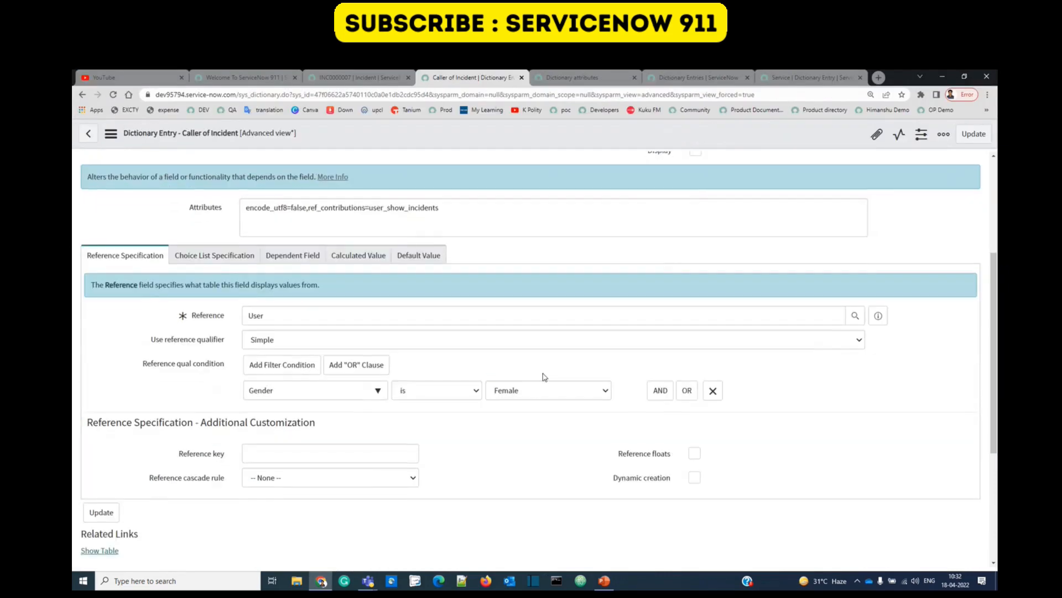
pyautogui.click(713, 390)
pyautogui.rightClick(729, 135)
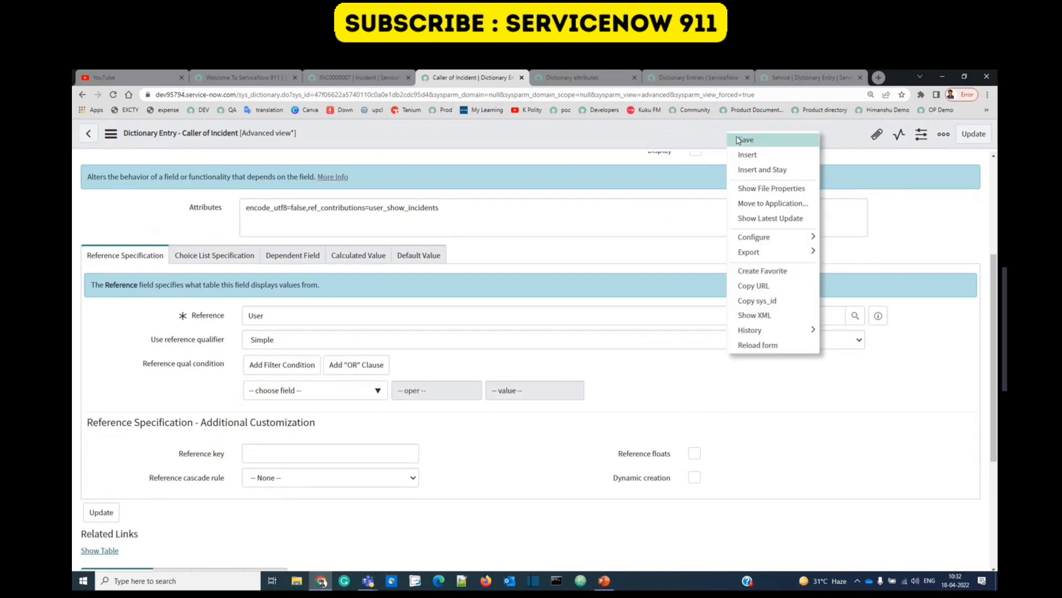
# Step: Reopen the incident's Caller of Incident lookup, highlight the total record count, and close the lookup window
pyautogui.click(334, 78)
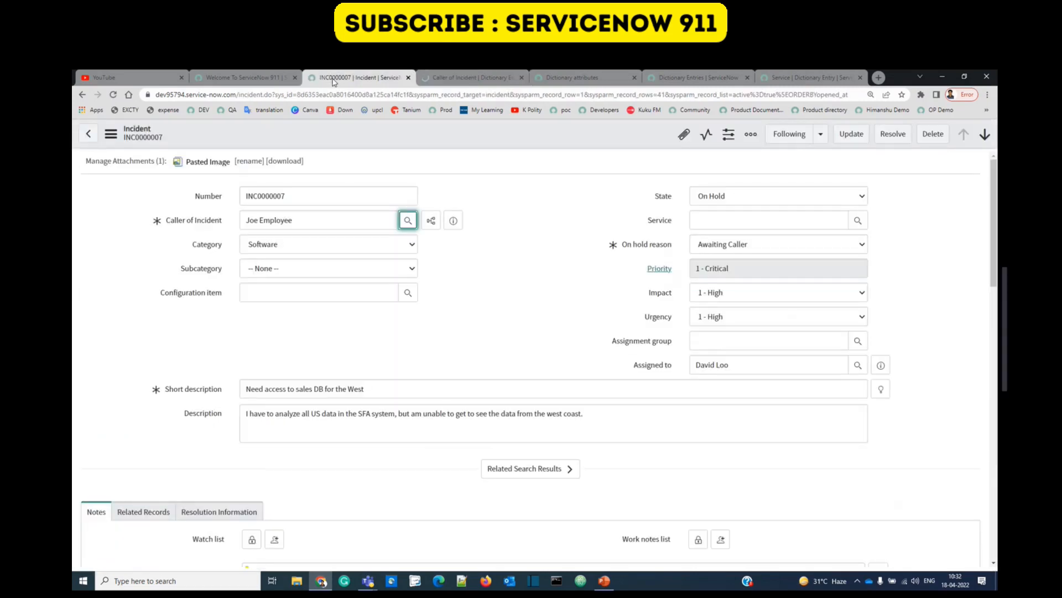
pyautogui.click(407, 221)
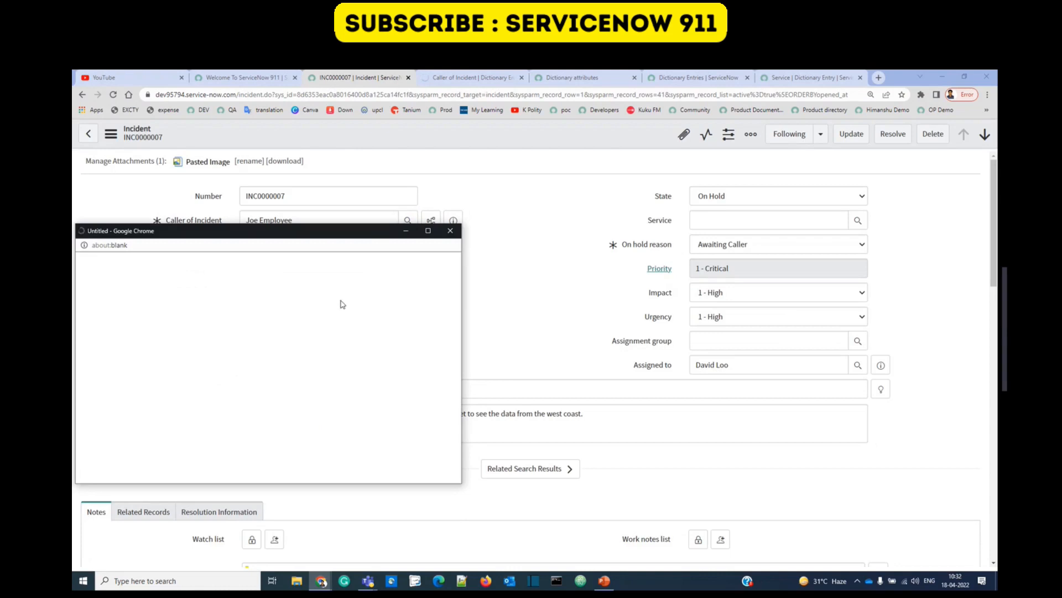
pyautogui.doubleClick(398, 286)
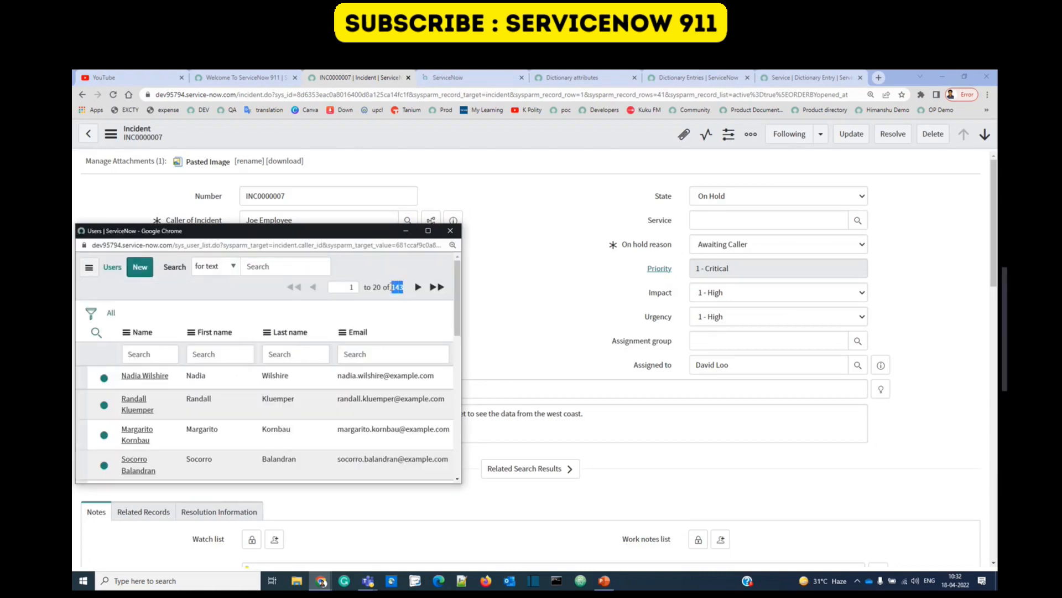
pyautogui.click(390, 321)
pyautogui.click(450, 231)
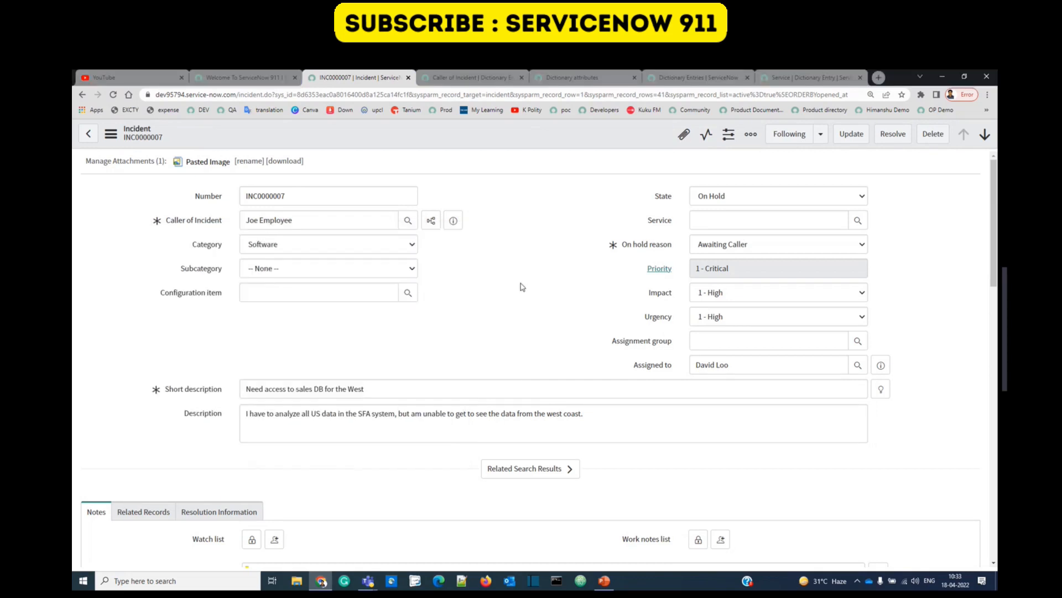
# Step: Return to the Caller of Incident dictionary entry, view the qualifier condition's field choices, and show the Choice List Specification
pyautogui.click(450, 75)
pyautogui.click(318, 442)
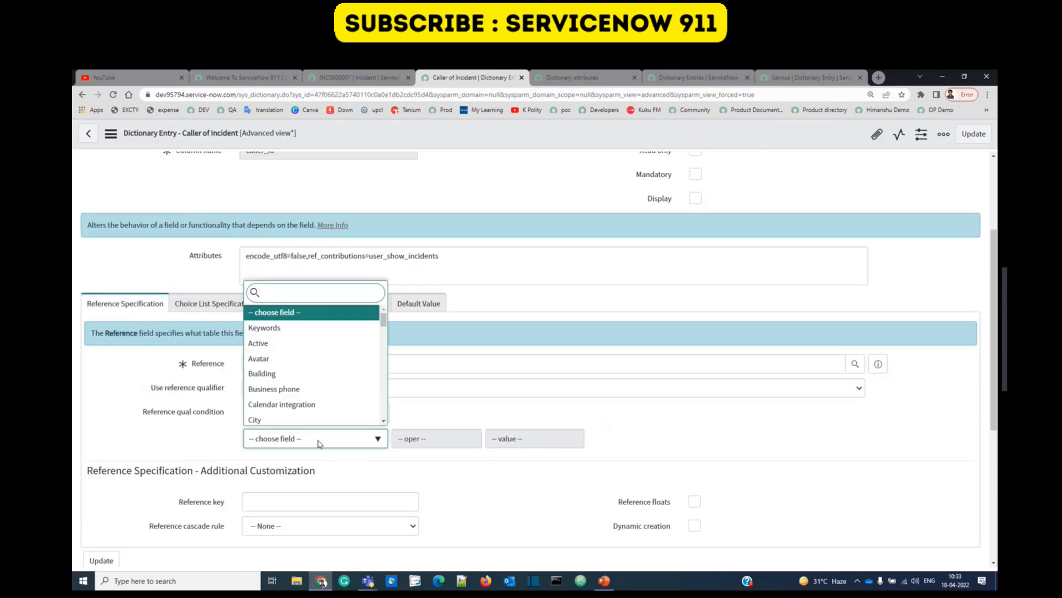
pyautogui.click(150, 436)
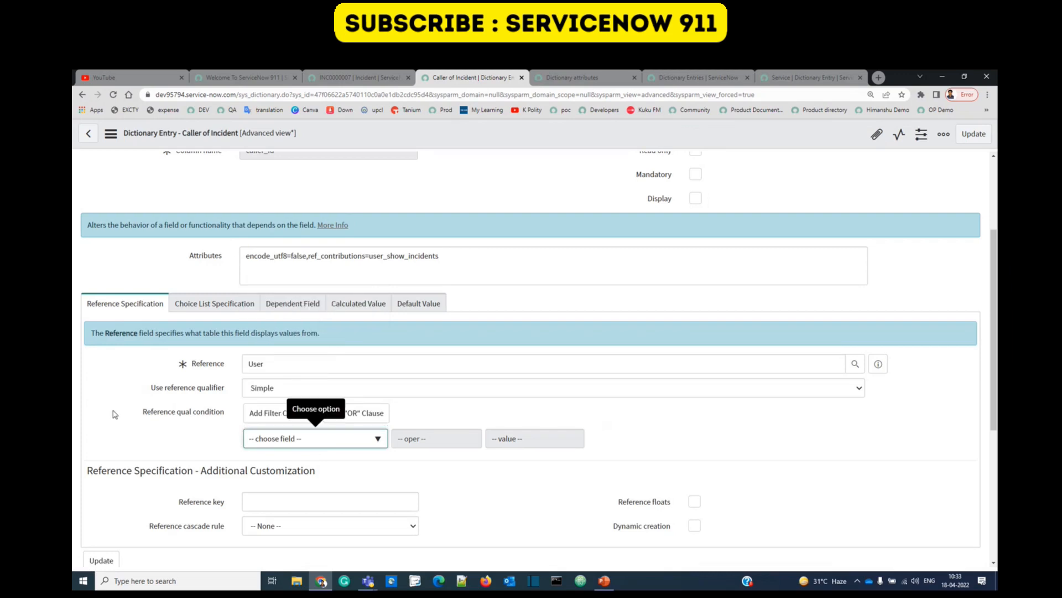
pyautogui.scroll(1, 197, 293)
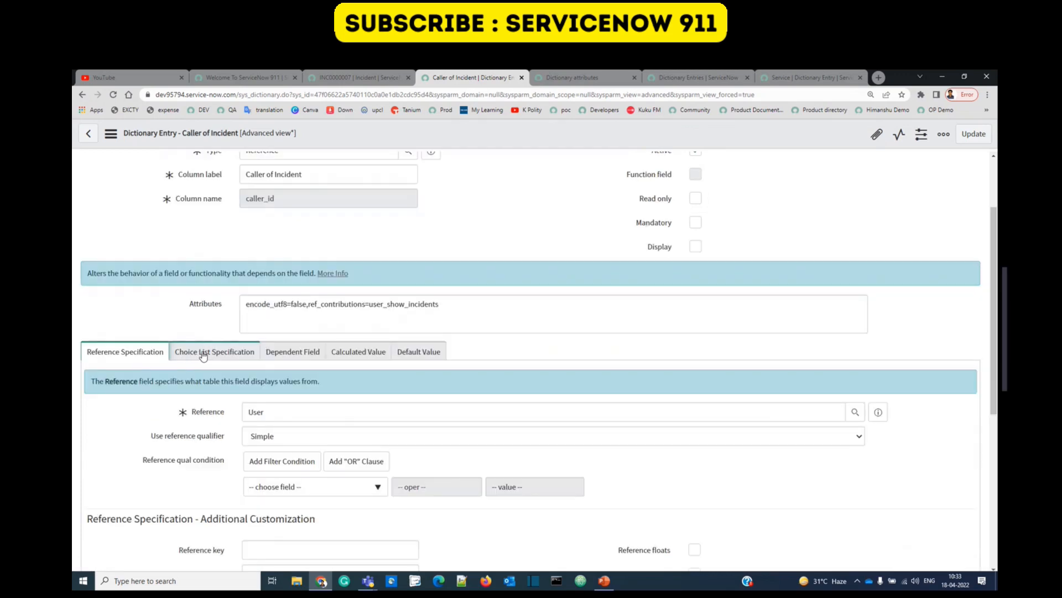
pyautogui.click(203, 355)
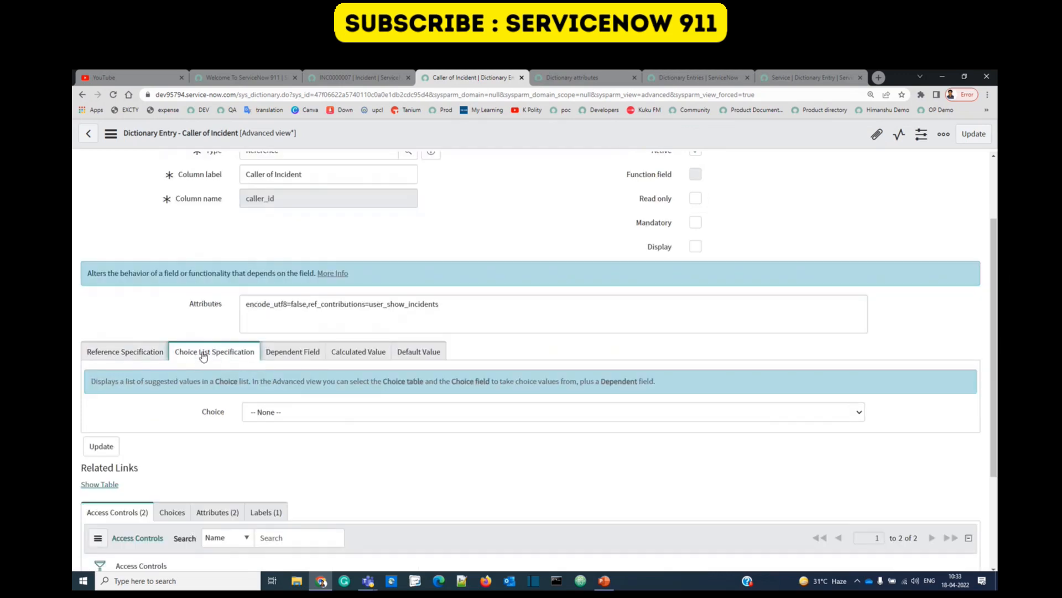
pyautogui.moveTo(179, 353); pyautogui.dragTo(203, 353)
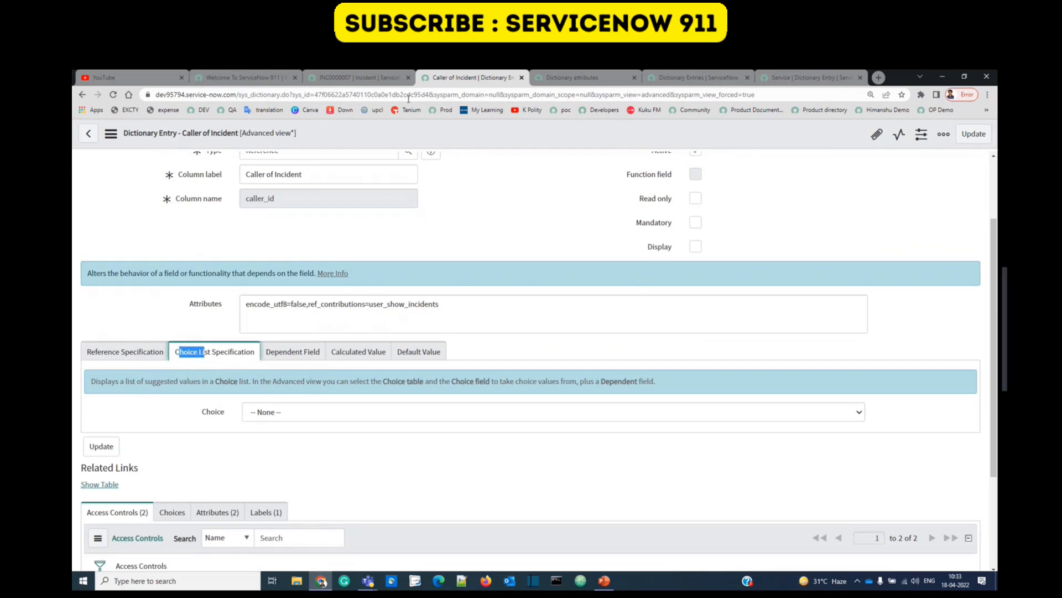
# Step: Return to the incident and view the choices offered by its Subcategory field
pyautogui.click(373, 74)
pyautogui.click(283, 269)
pyautogui.click(189, 276)
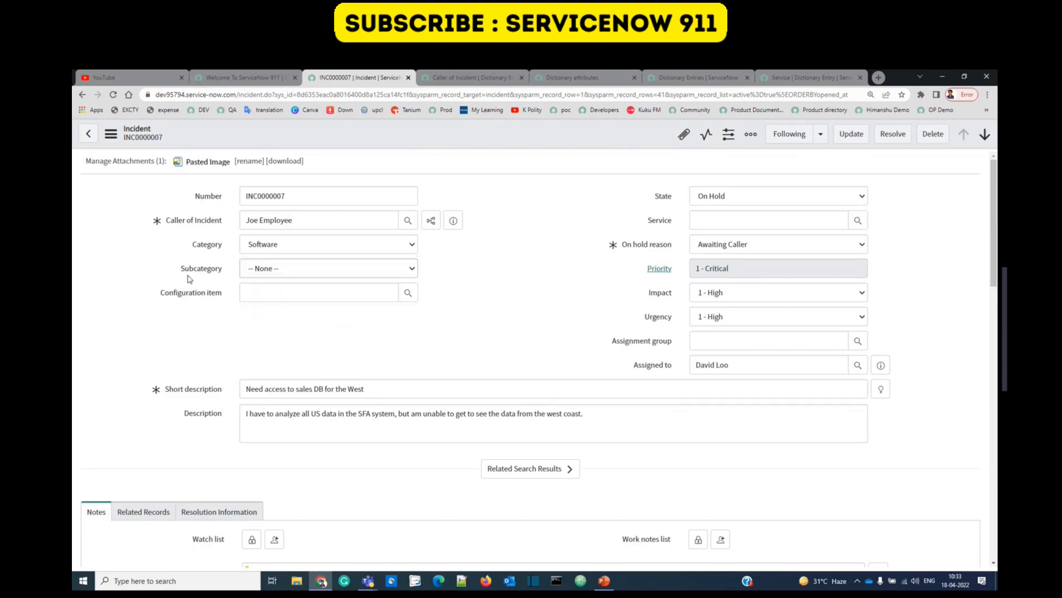
pyautogui.click(298, 271)
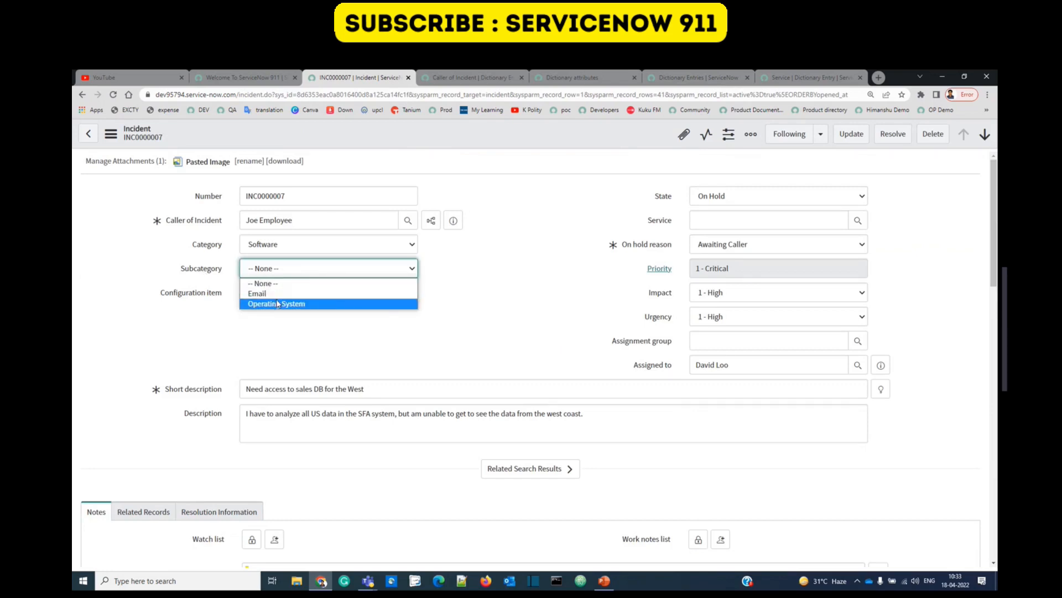
# Step: View the Choice setting's options in the Caller of Incident dictionary entry and leave it at None
pyautogui.click(457, 79)
pyautogui.click(316, 414)
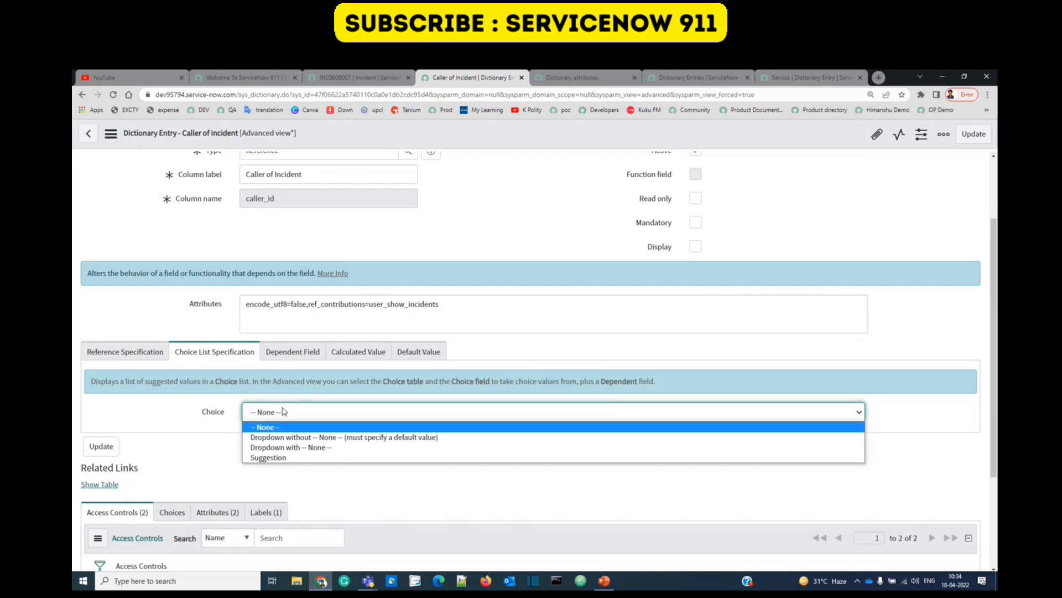
pyautogui.click(171, 419)
# Step: Show the Caller of Incident entry's Dependent Field settings and highlight the dependent value and its description
pyautogui.click(291, 352)
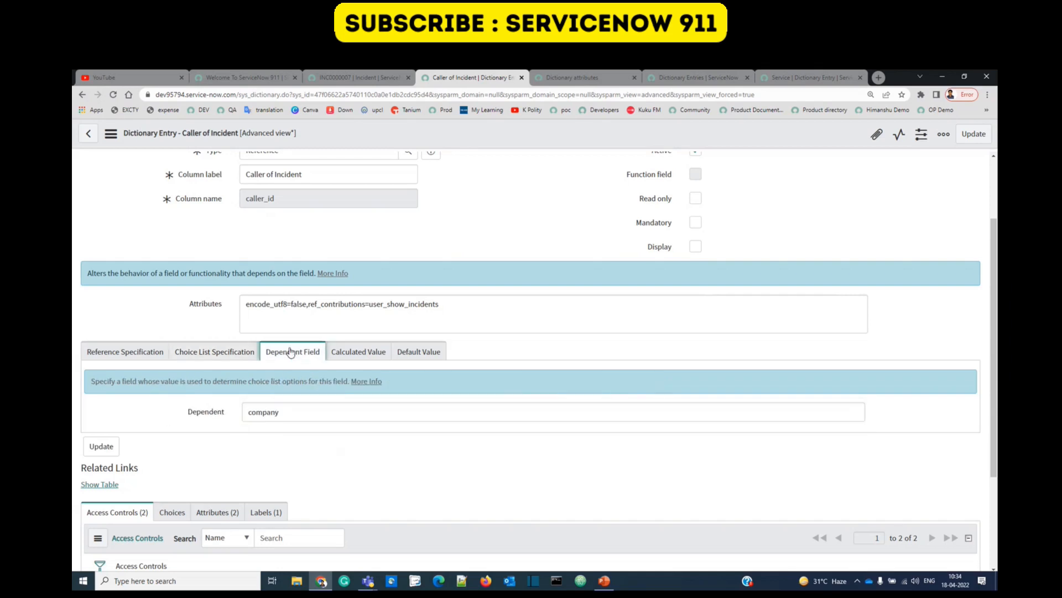
pyautogui.scroll(2, 282, 387)
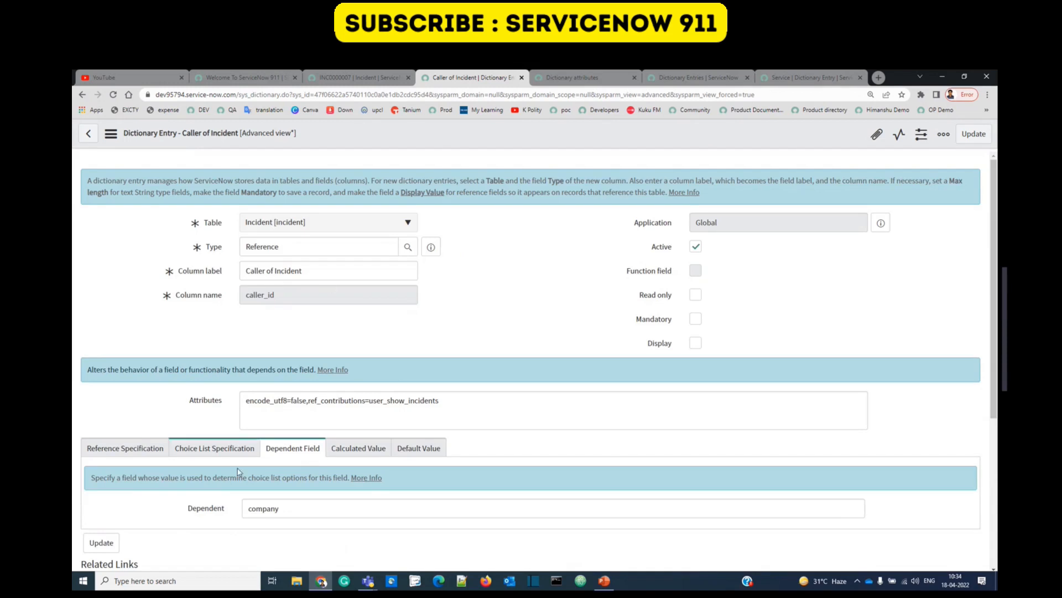
pyautogui.click(314, 507)
pyautogui.doubleClick(314, 508)
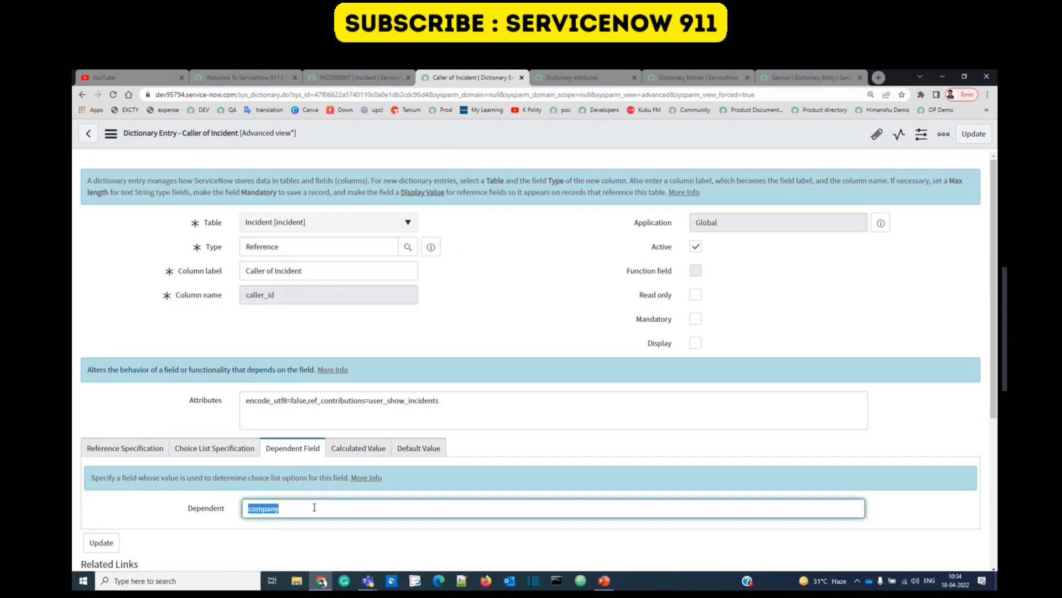
pyautogui.click(314, 508)
pyautogui.doubleClick(314, 507)
pyautogui.moveTo(332, 478); pyautogui.dragTo(138, 478)
pyautogui.click(326, 448)
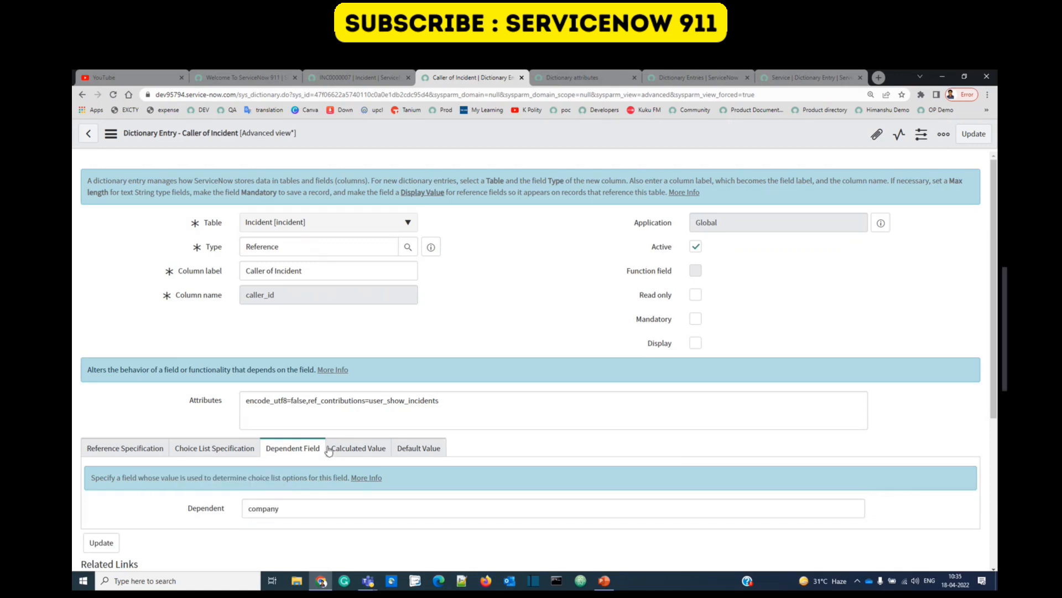
# Step: On the incident, set Category to Hardware and view the matching Subcategory choices
pyautogui.click(344, 79)
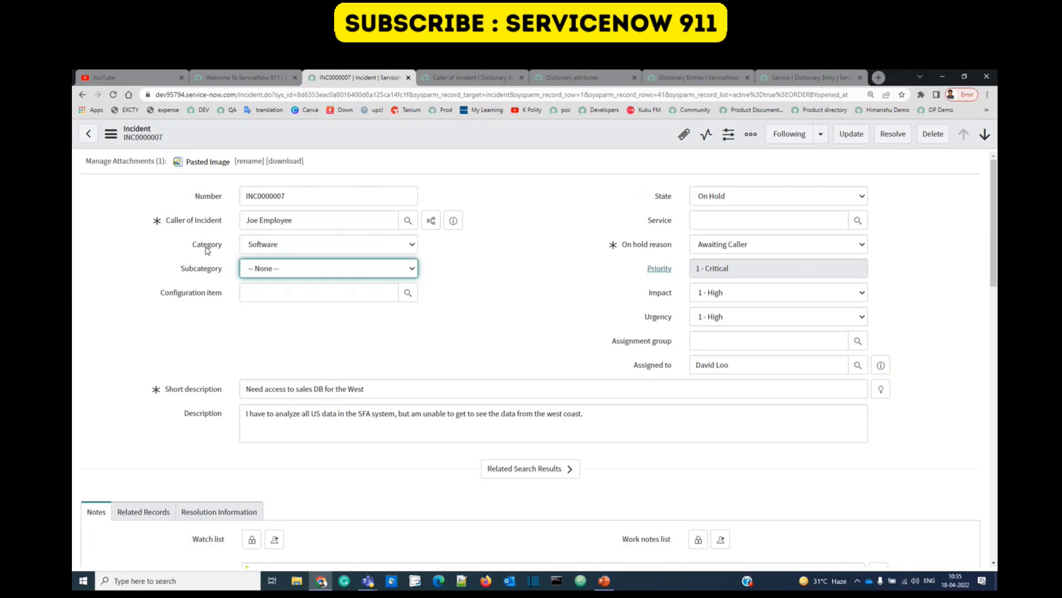
pyautogui.click(289, 249)
pyautogui.click(285, 289)
pyautogui.click(297, 268)
# Step: Set the incident's Category to Database and view the matching Subcategory choices
pyautogui.click(310, 246)
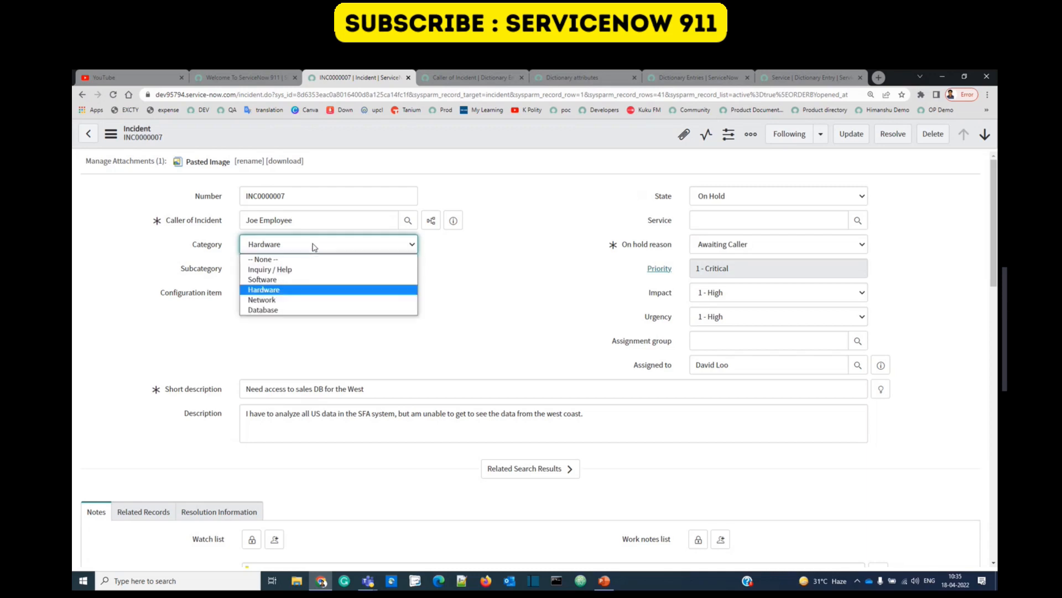
pyautogui.click(305, 312)
pyautogui.click(335, 270)
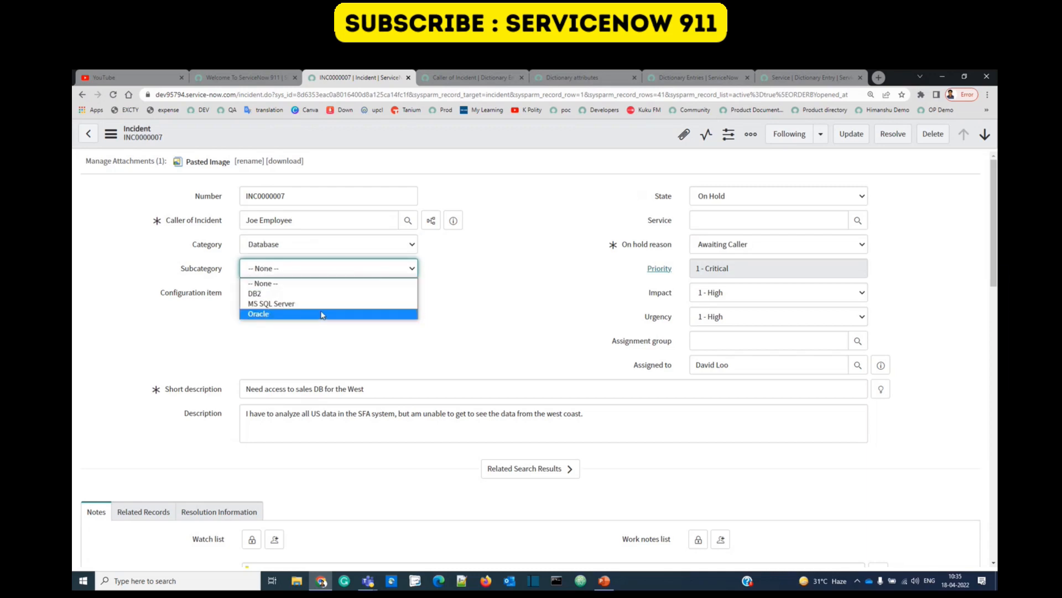
# Step: Set the incident's Category to Inquiry / Help and view the matching Subcategory choices
pyautogui.click(327, 247)
pyautogui.click(325, 270)
pyautogui.click(325, 271)
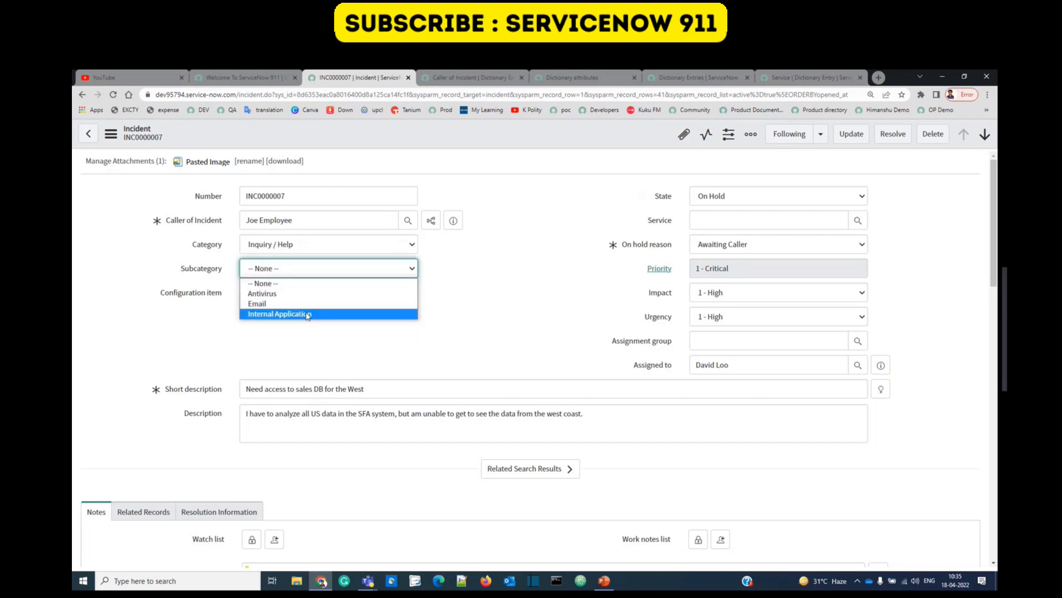
# Step: Open the Subcategory field's dictionary entry and examine its column name and dependent field settings
pyautogui.click(207, 269)
pyautogui.rightClick(207, 268)
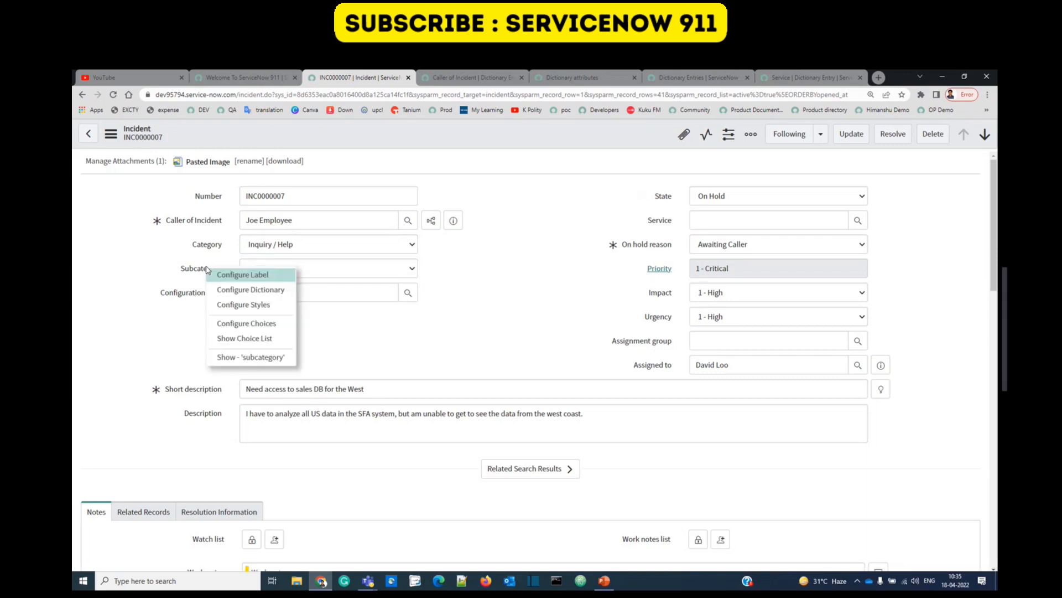
pyautogui.click(226, 290)
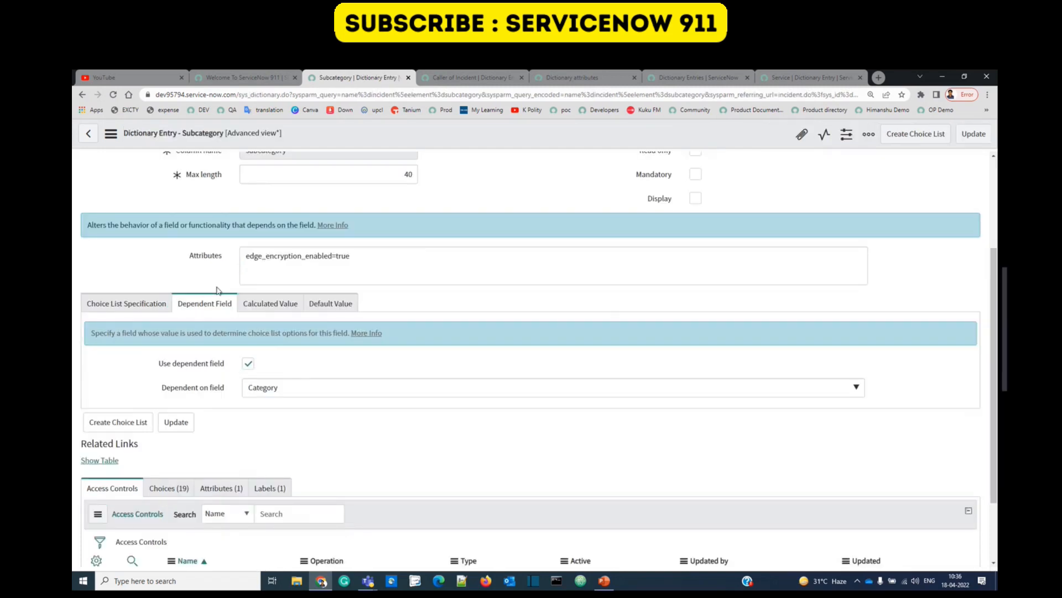
pyautogui.scroll(3, 214, 307)
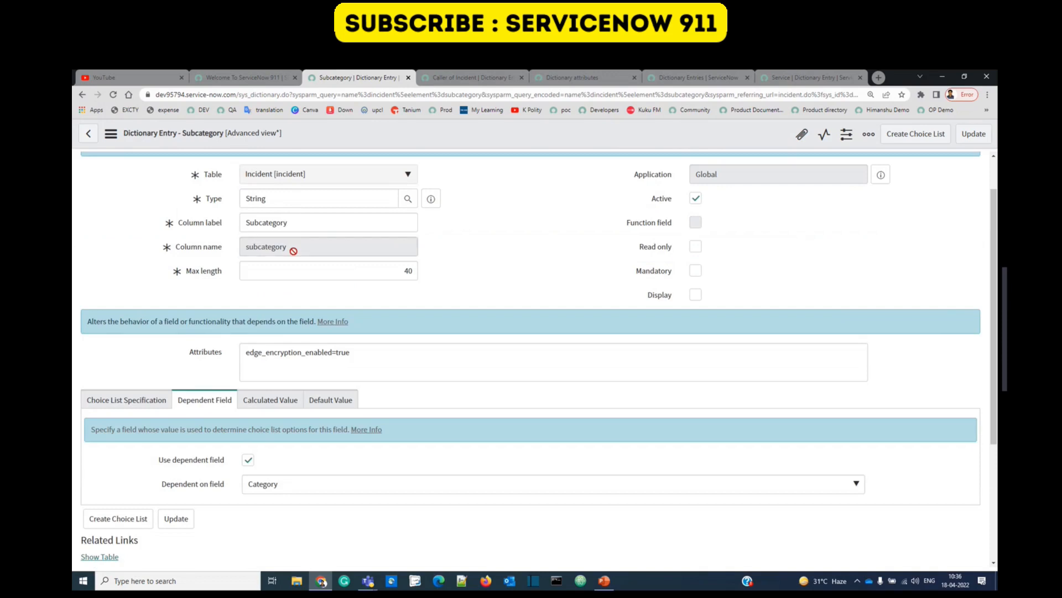
pyautogui.doubleClick(293, 251)
pyautogui.scroll(-3, 292, 260)
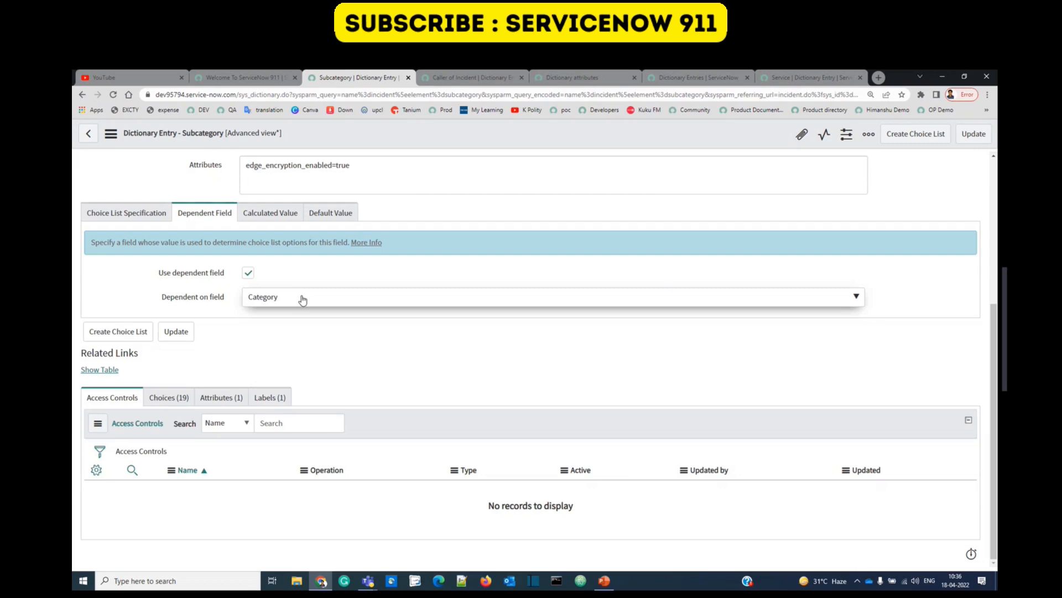
pyautogui.scroll(1, 289, 357)
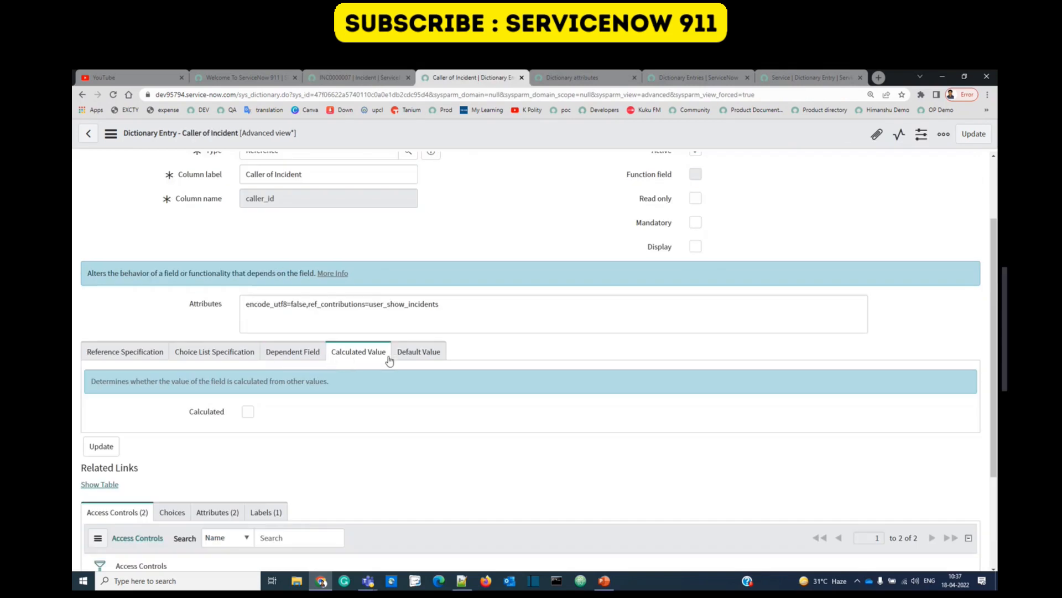
# Step: In the Caller of Incident dictionary entry, enable Calculated and highlight the placeholder code in the calculation script
pyautogui.scroll(2, 353, 453)
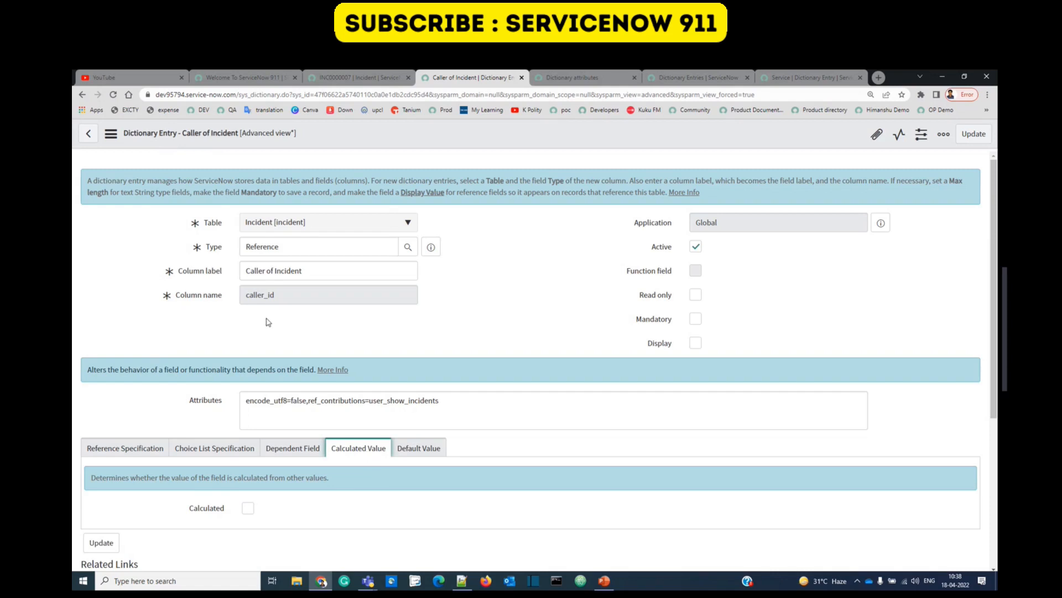
pyautogui.doubleClick(265, 295)
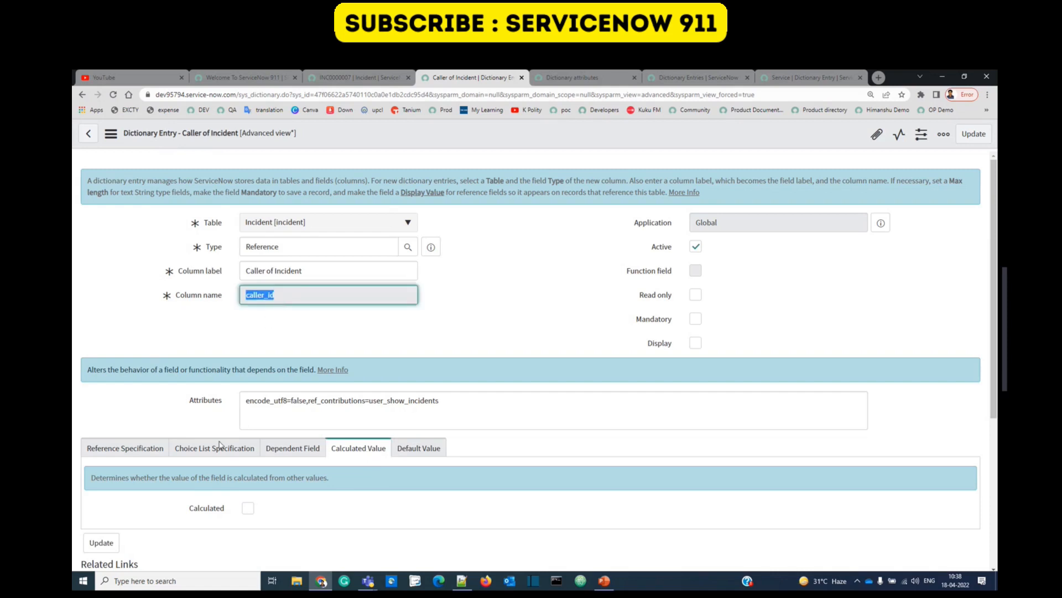
pyautogui.click(247, 510)
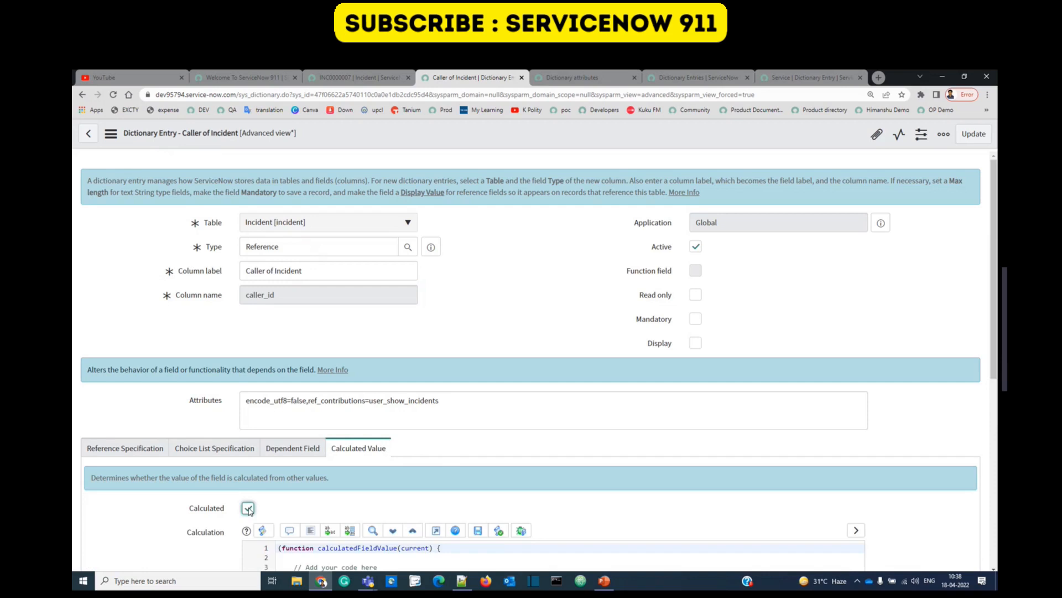
pyautogui.scroll(-2, 248, 509)
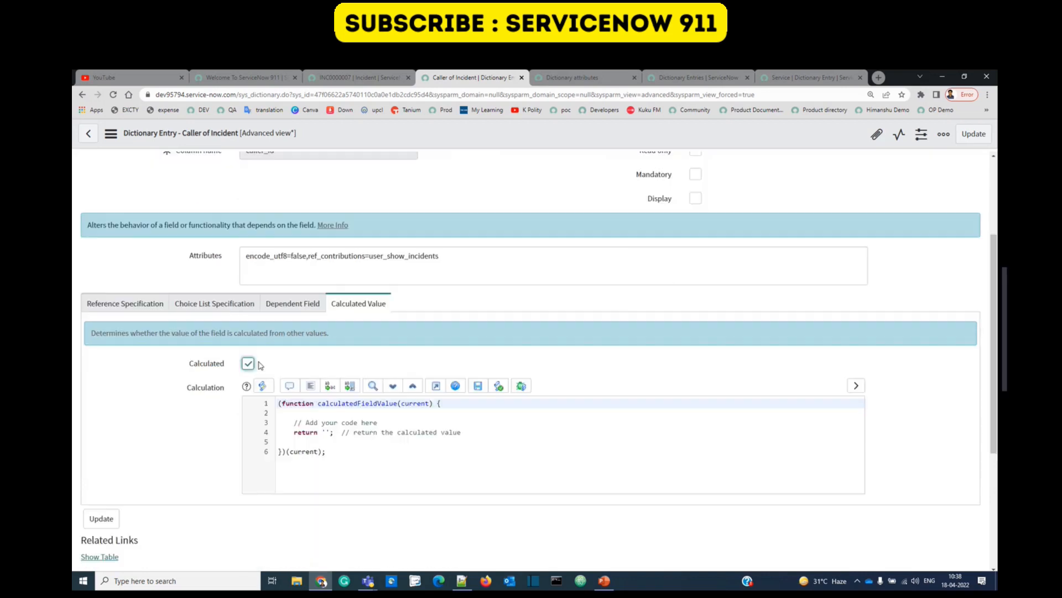
pyautogui.moveTo(279, 415); pyautogui.dragTo(466, 433)
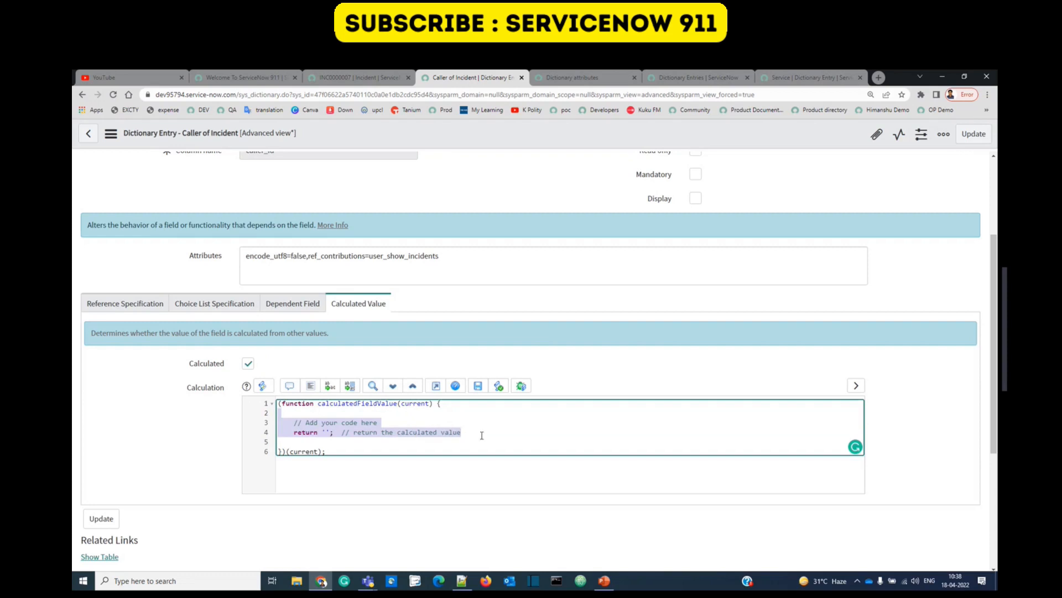
# Step: Highlight the placeholder comment and return line in the Caller of Incident calculation script
pyautogui.click(482, 436)
pyautogui.moveTo(482, 435); pyautogui.dragTo(292, 422)
pyautogui.hotkey('shift', 'Down')
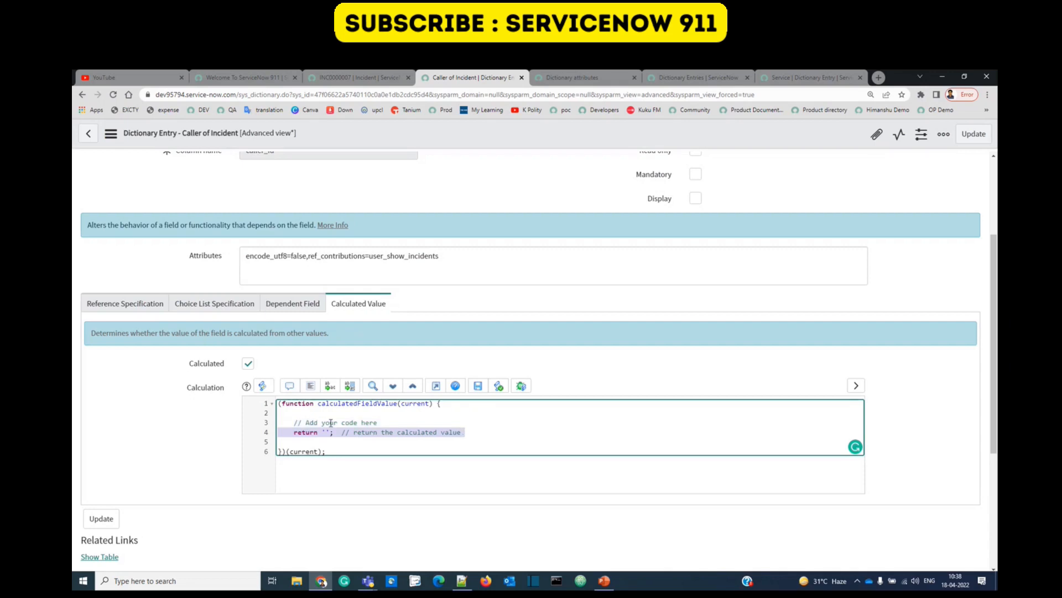
pyautogui.moveTo(279, 422); pyautogui.dragTo(465, 432)
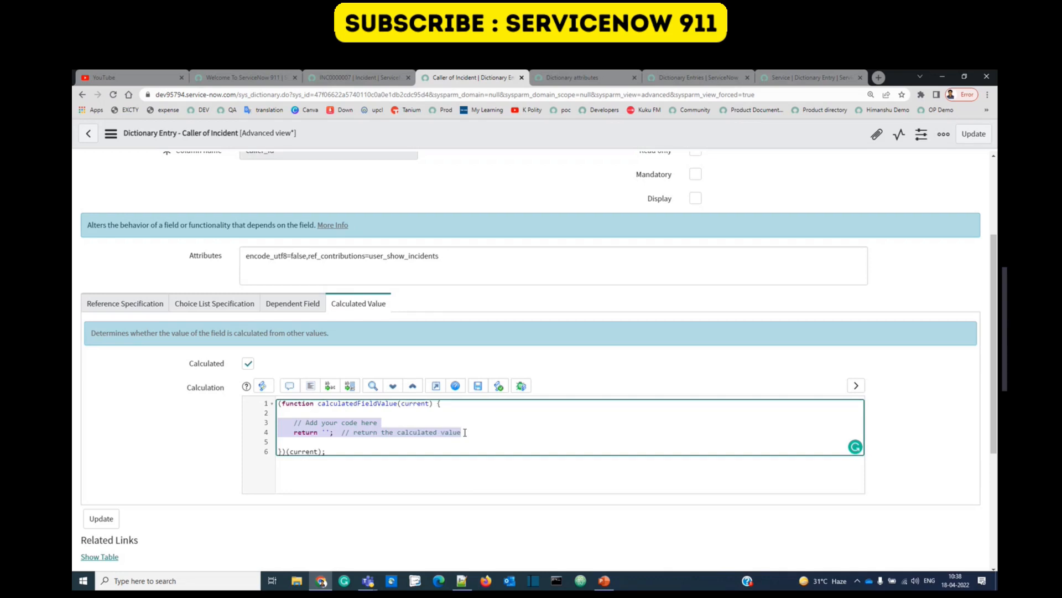
# Step: Disable Calculated for the Caller of Incident field and show its Default Value settings, highlighting the explanatory note
pyautogui.click(247, 363)
pyautogui.click(414, 307)
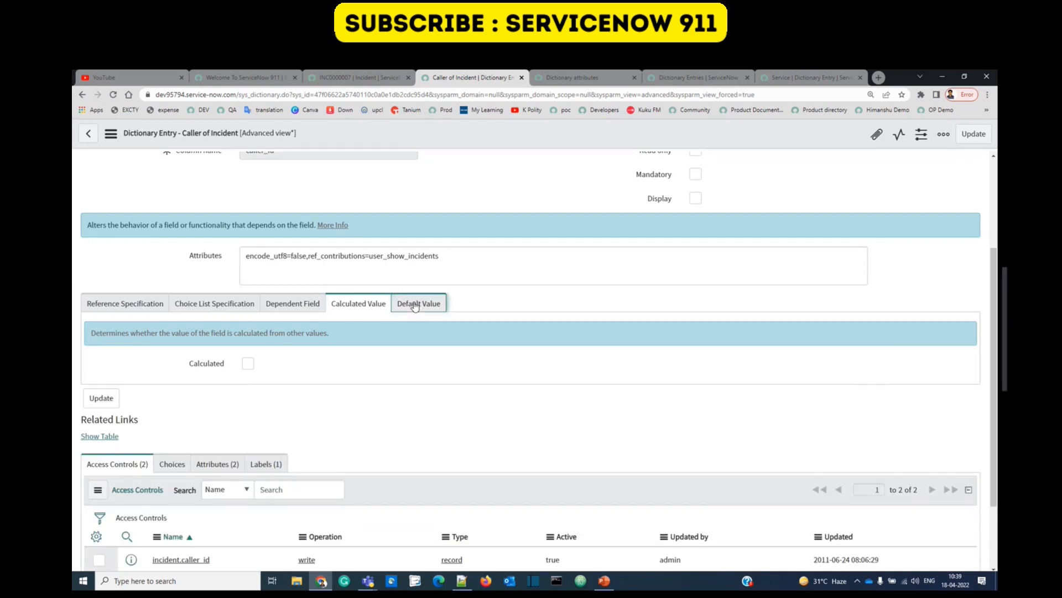
pyautogui.moveTo(94, 335); pyautogui.dragTo(145, 345)
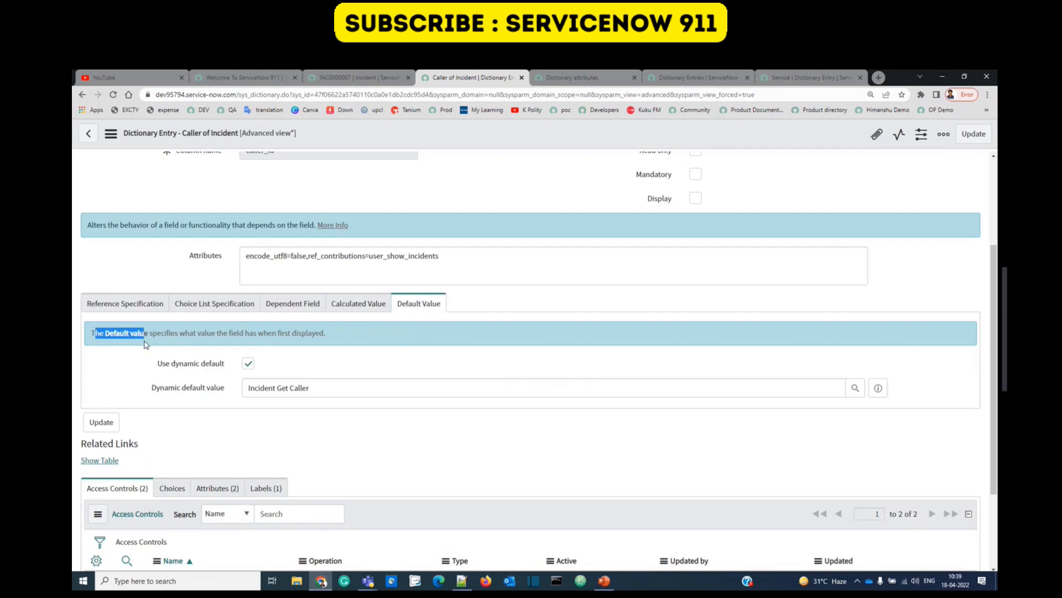
# Step: Open a blank form for creating a new incident in a separate browser tab
pyautogui.click(339, 78)
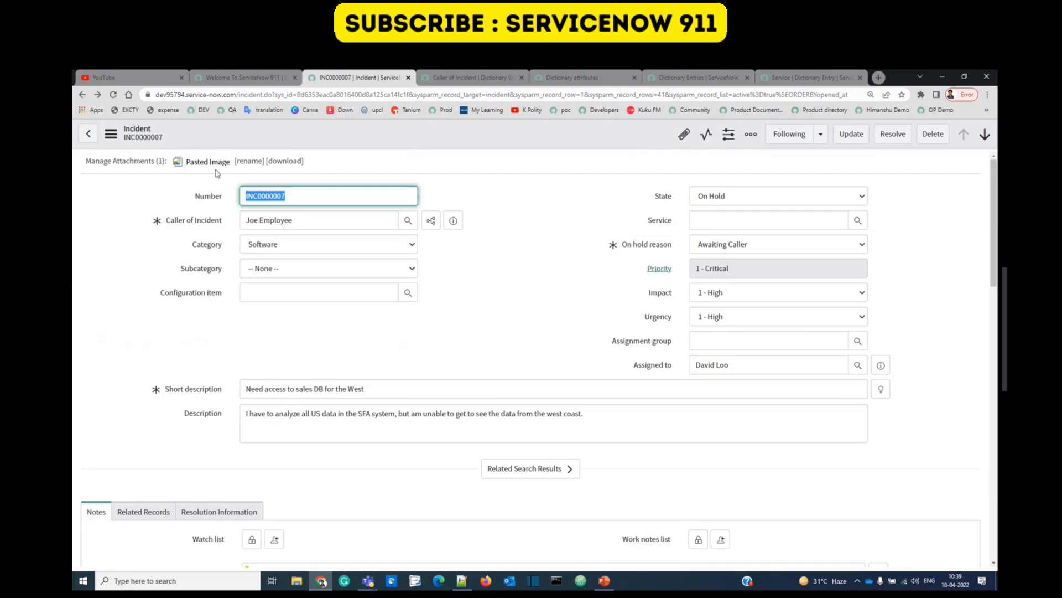
pyautogui.click(248, 76)
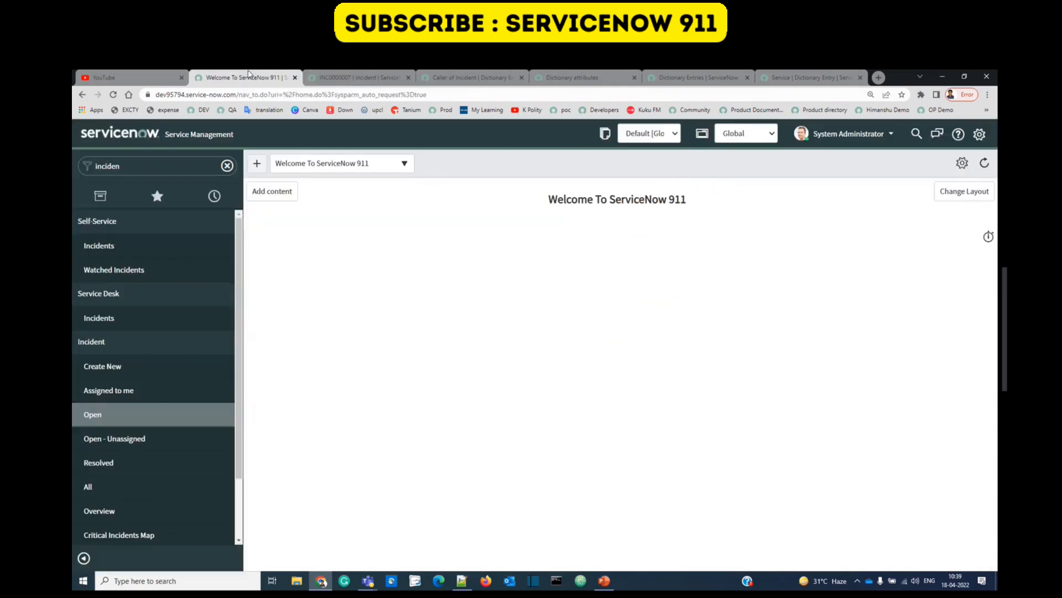
pyautogui.keyDown('ctrl'); pyautogui.click(99, 368); pyautogui.keyUp('ctrl')
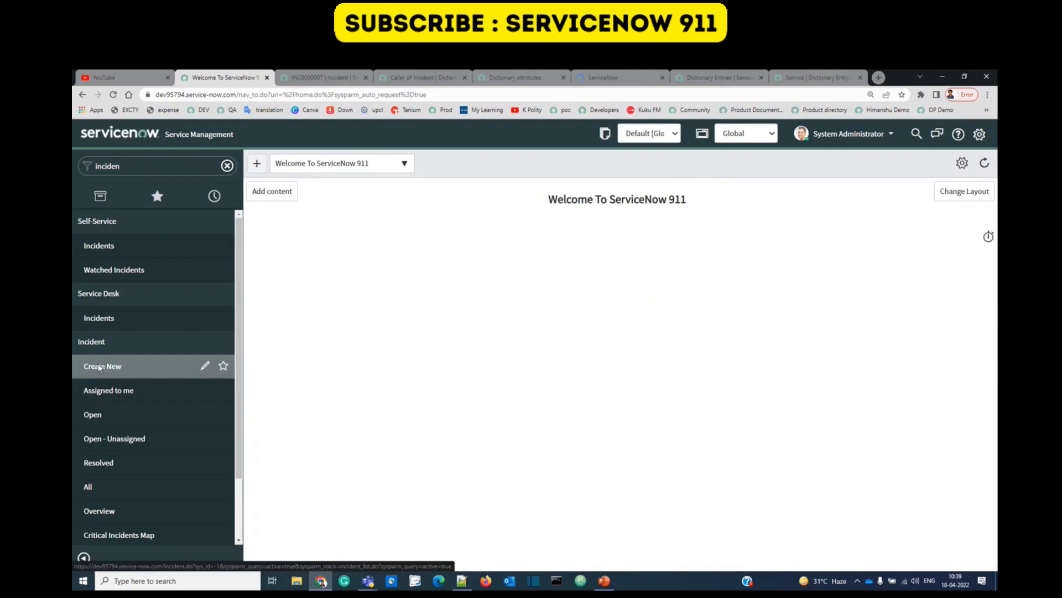
pyautogui.click(290, 348)
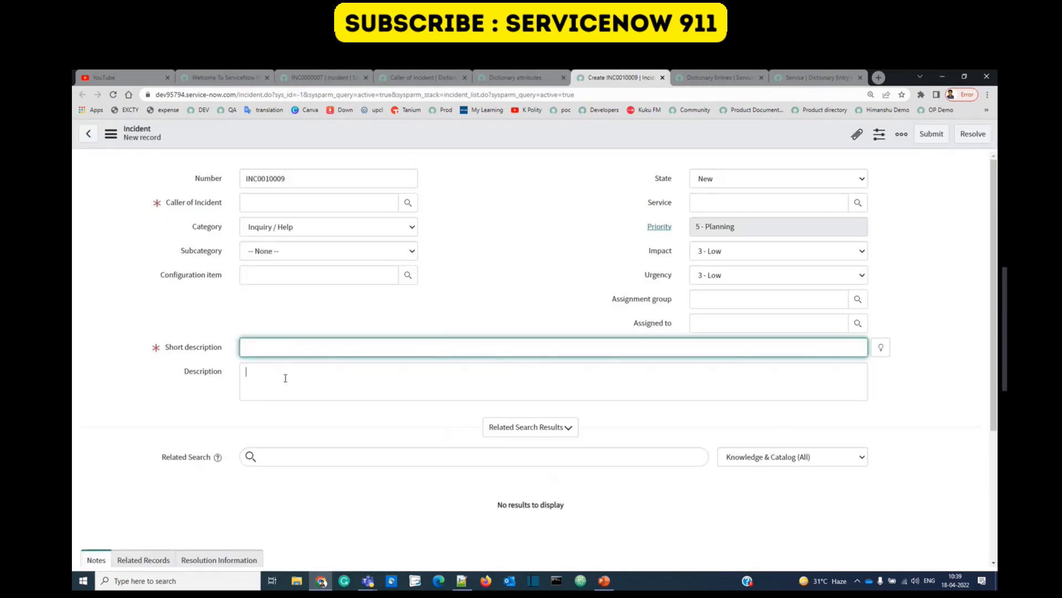
pyautogui.click(278, 346)
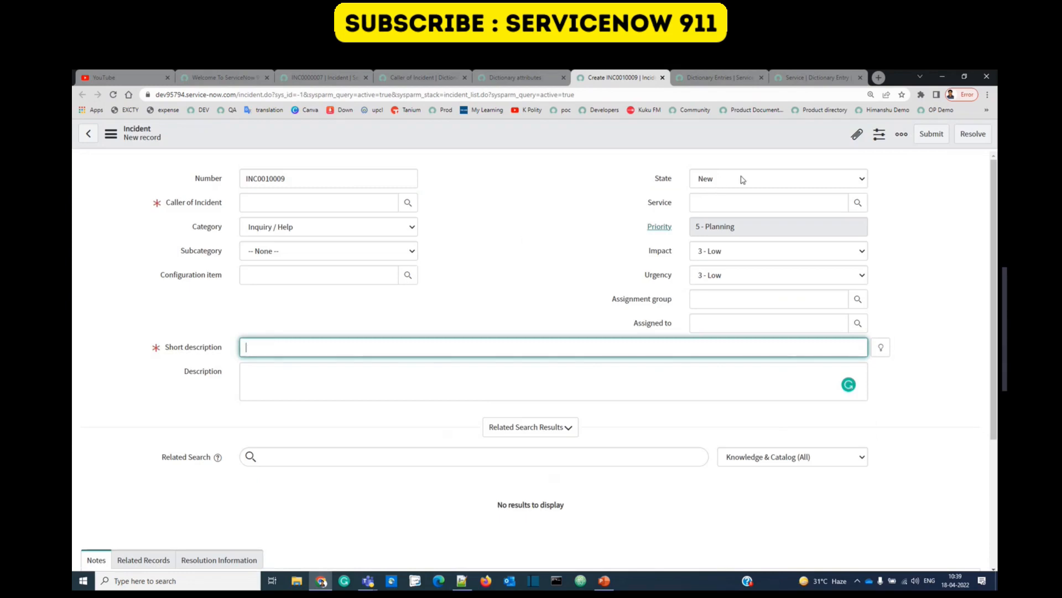
# Step: Examine the preset Priority and State fields on the new incident form, highlighting the State label
pyautogui.click(766, 228)
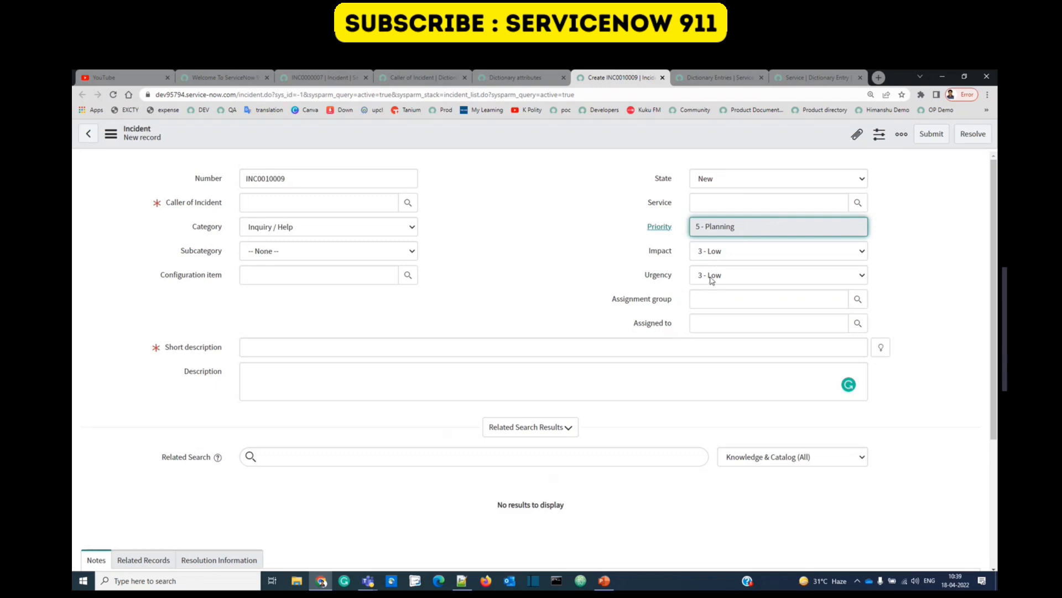
pyautogui.doubleClick(667, 182)
pyautogui.click(671, 183)
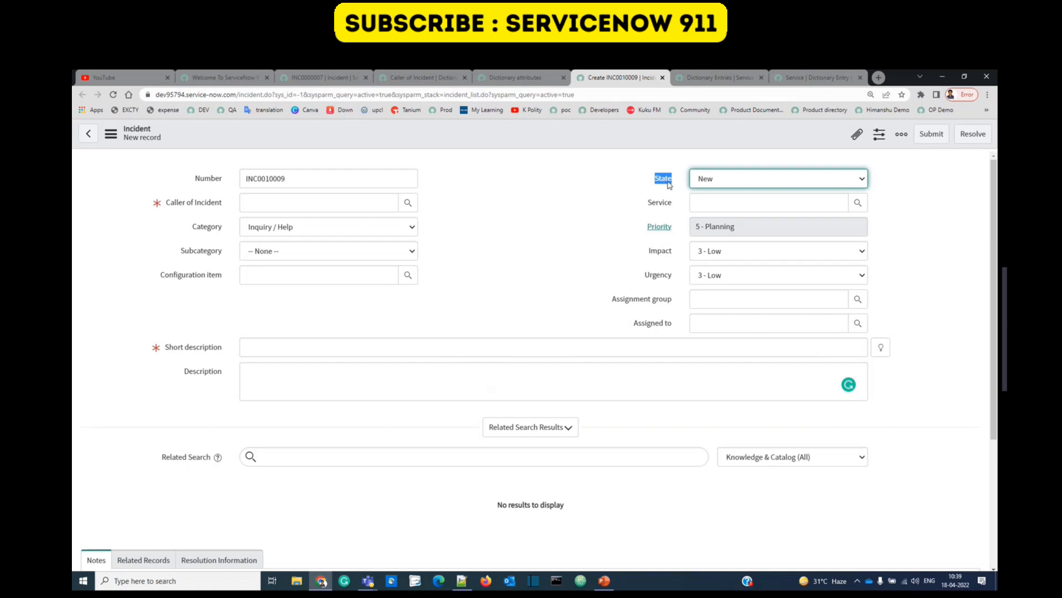
pyautogui.click(637, 177)
pyautogui.moveTo(636, 177); pyautogui.dragTo(673, 173)
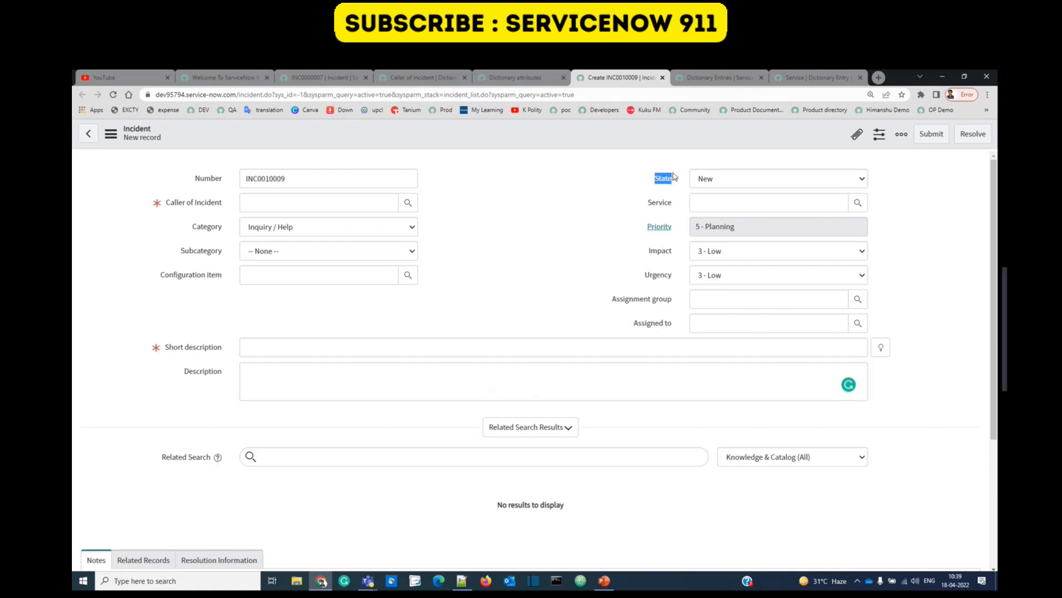
# Step: Open the State field's dictionary entry and highlight the value in its Default Value settings
pyautogui.click(673, 177)
pyautogui.click(667, 181)
pyautogui.rightClick(664, 181)
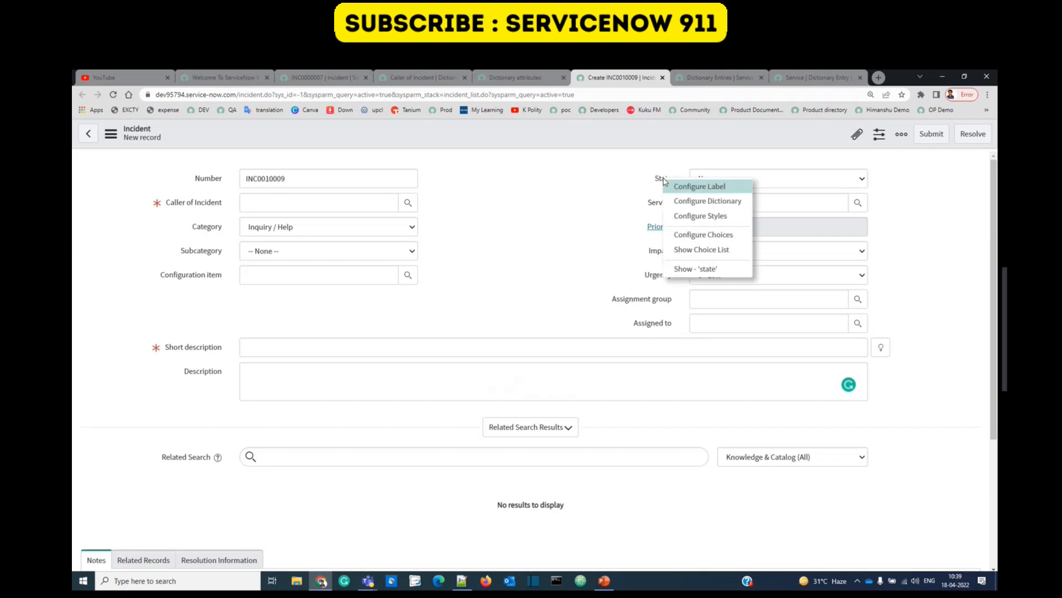
pyautogui.click(677, 203)
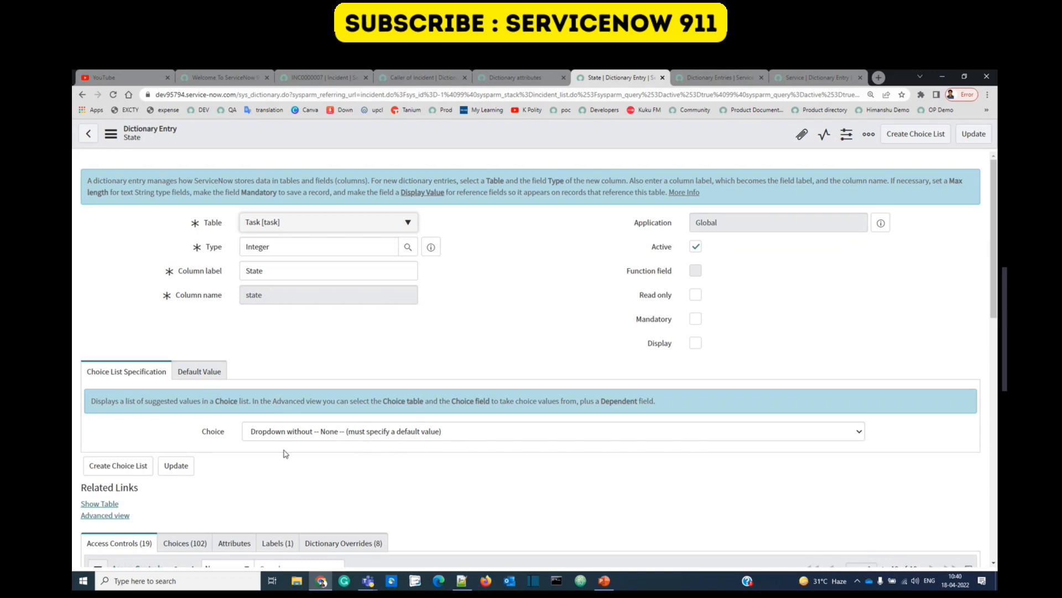
pyautogui.click(208, 372)
pyautogui.doubleClick(263, 435)
pyautogui.click(264, 435)
pyautogui.scroll(-3, 275, 443)
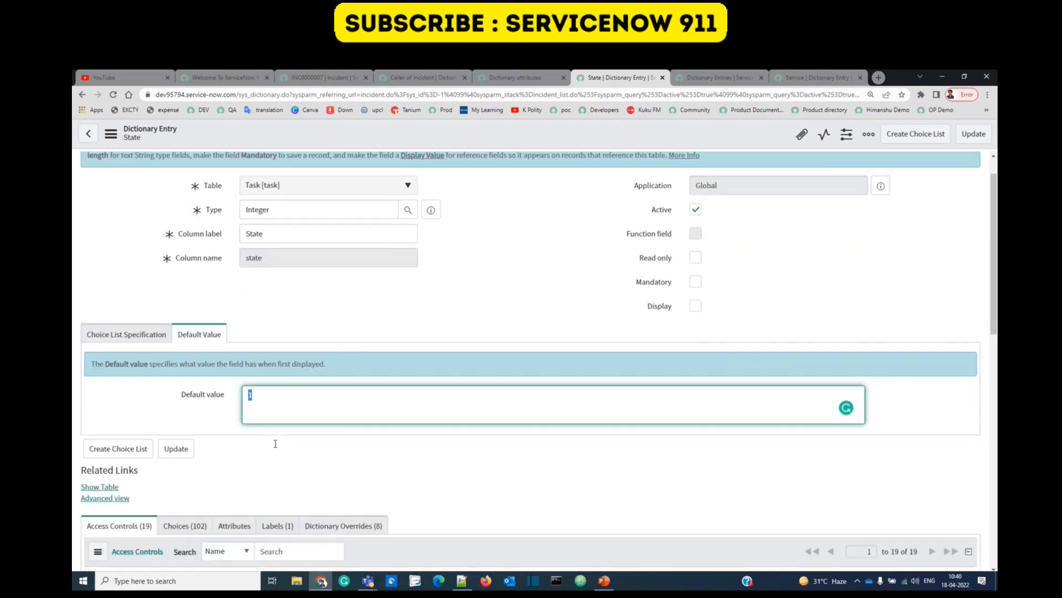
# Step: Show the Choices related list of the State dictionary entry and look over its labels and values
pyautogui.moveTo(164, 419); pyautogui.dragTo(214, 428)
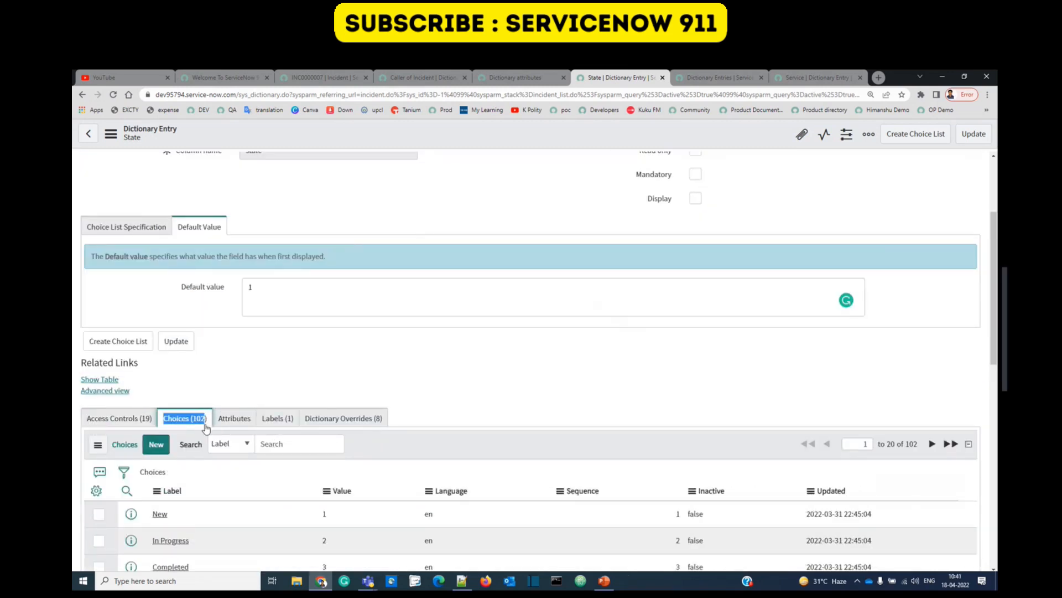
pyautogui.click(209, 427)
pyautogui.tripleClick(209, 427)
pyautogui.scroll(-1, 149, 456)
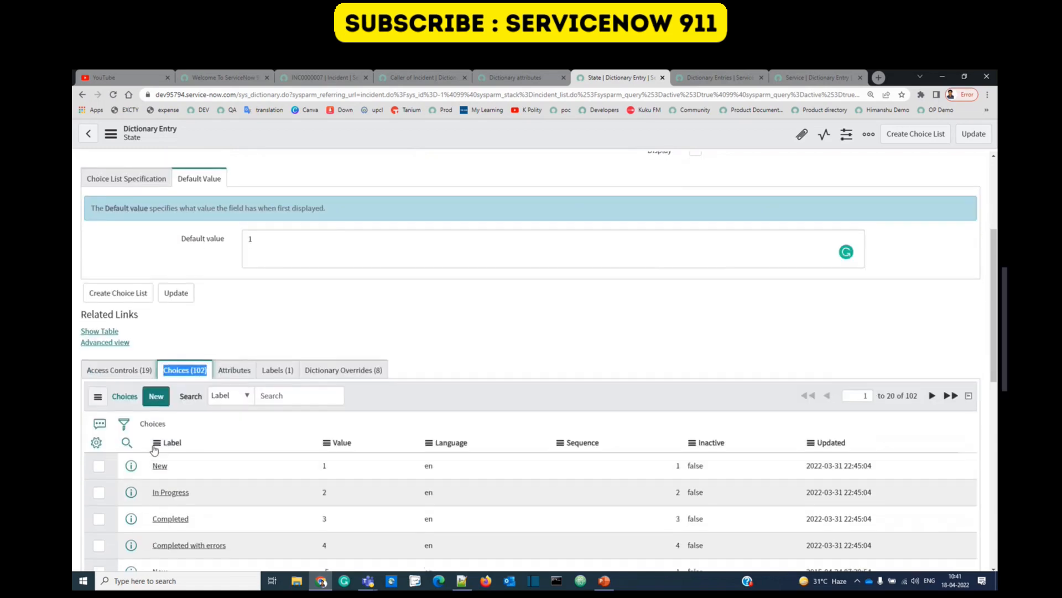
pyautogui.scroll(-1, 196, 438)
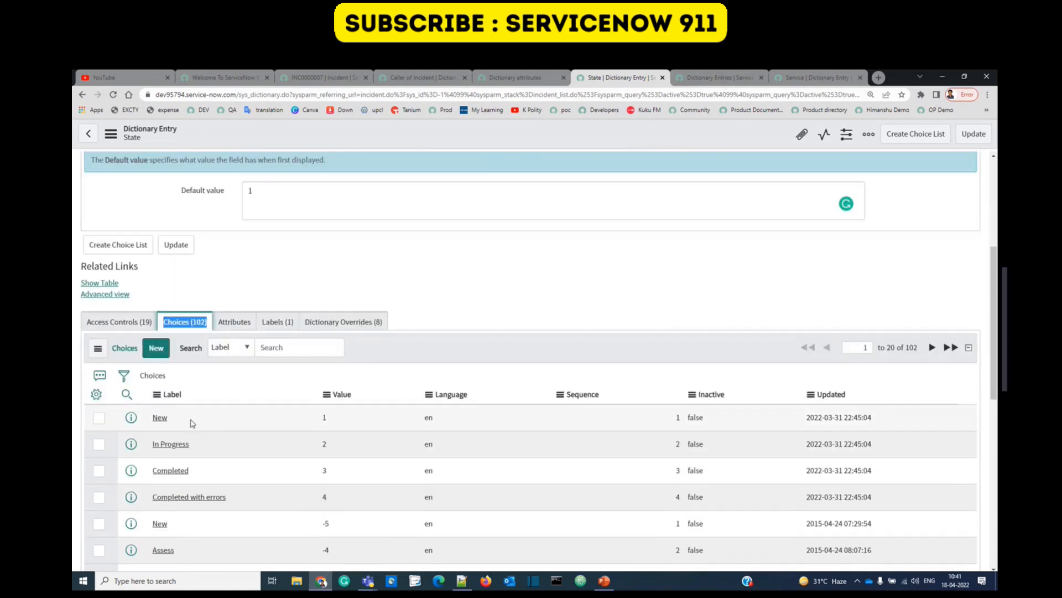
# Step: Compare the State field's default value with the label and value of the first New choice by highlighting each
pyautogui.doubleClick(163, 417)
pyautogui.moveTo(163, 419); pyautogui.dragTo(153, 420)
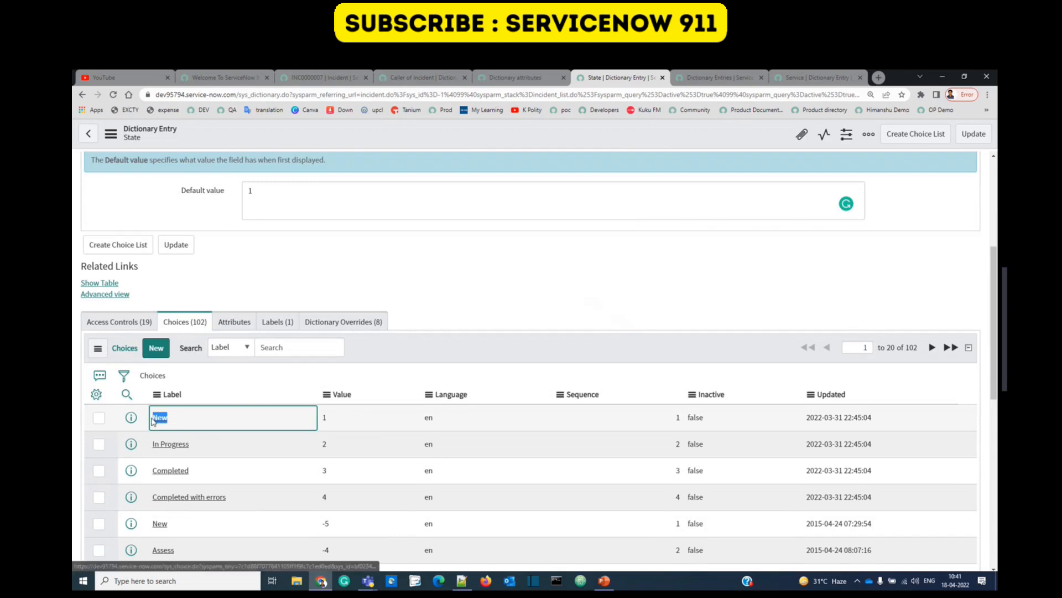
pyautogui.click(339, 419)
pyautogui.doubleClick(325, 418)
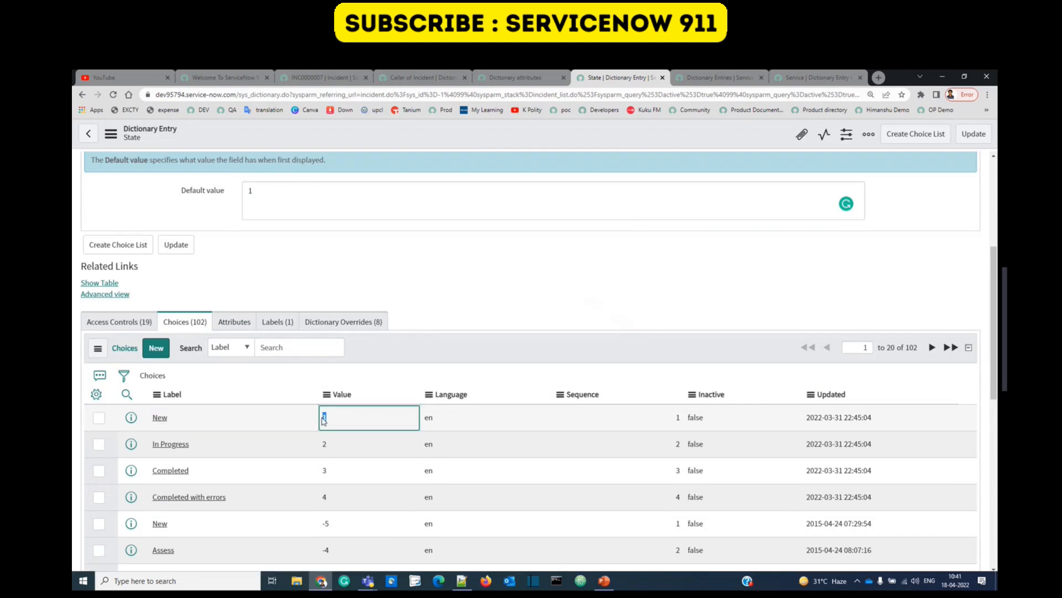
pyautogui.scroll(1, 285, 263)
pyautogui.doubleClick(280, 249)
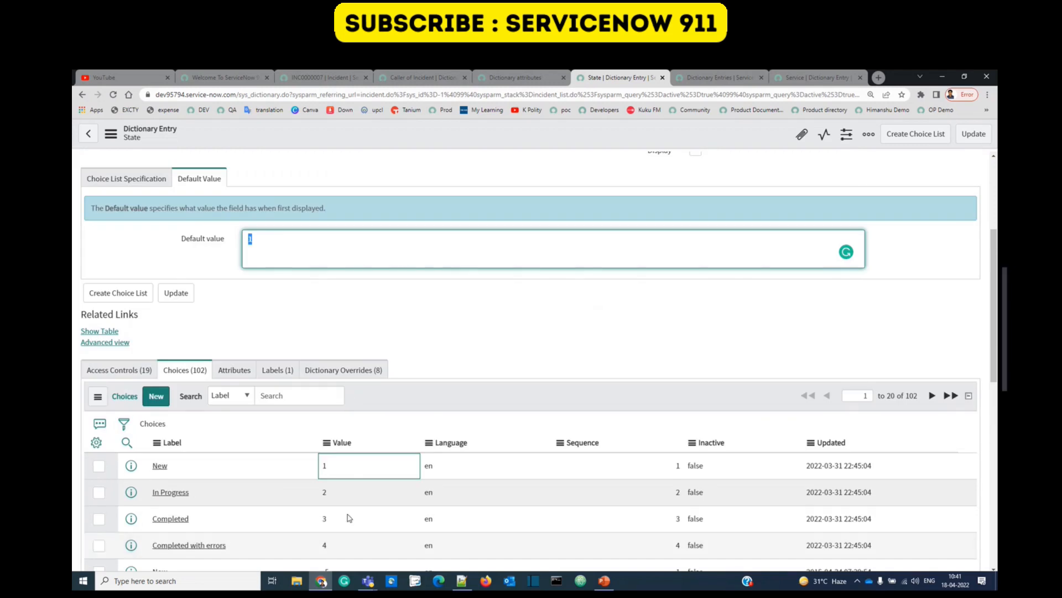
pyautogui.click(334, 464)
pyautogui.click(174, 469)
pyautogui.moveTo(174, 469); pyautogui.dragTo(151, 469)
pyautogui.doubleClick(266, 244)
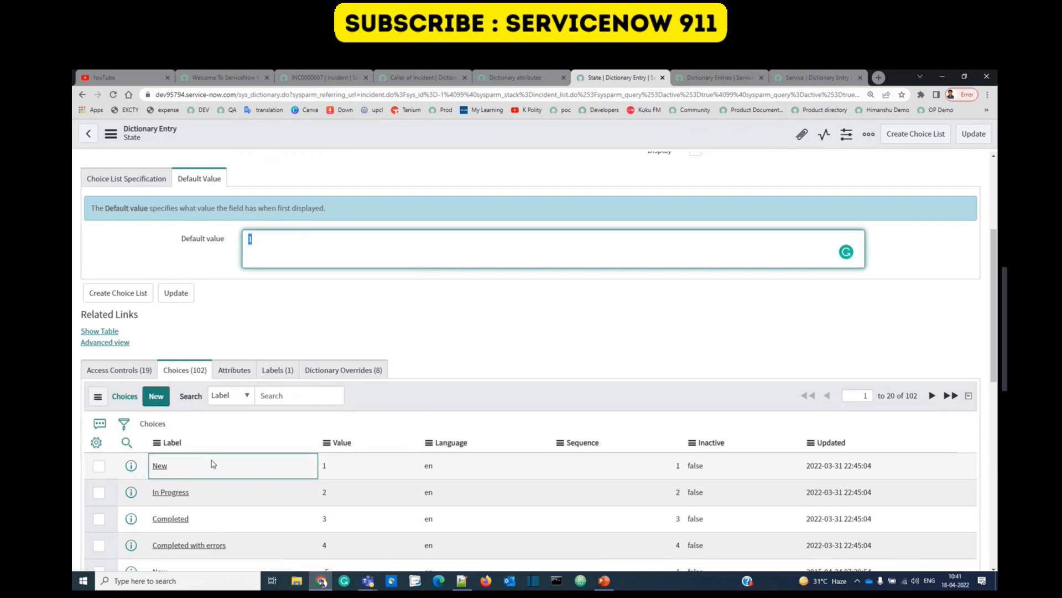
pyautogui.click(184, 467)
pyautogui.moveTo(164, 466); pyautogui.dragTo(152, 471)
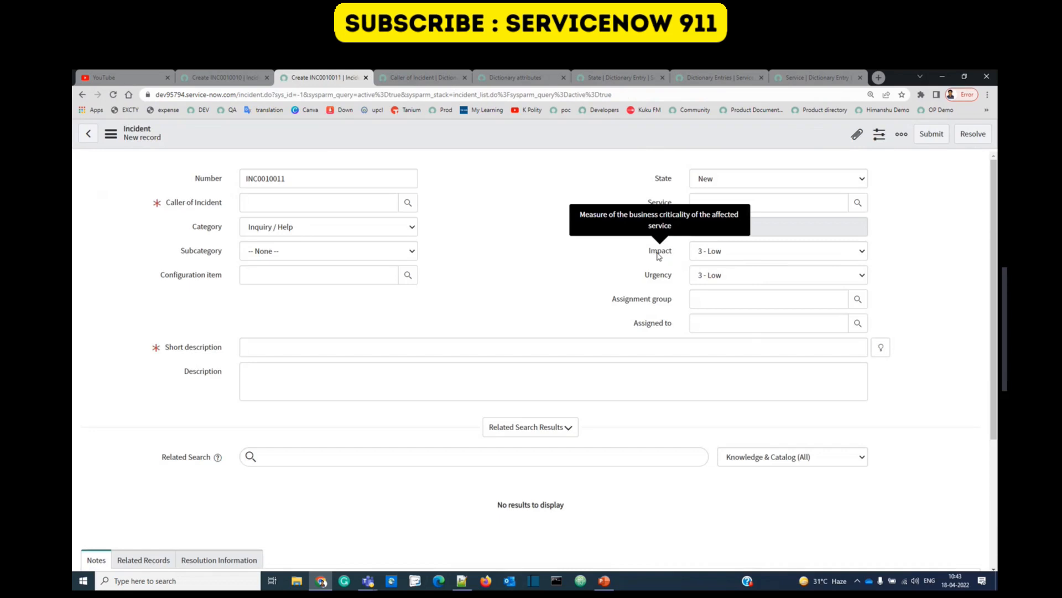
# Step: Show the Impact field's choice list and examine the labels and values of its High and Medium choices
pyautogui.rightClick(659, 256)
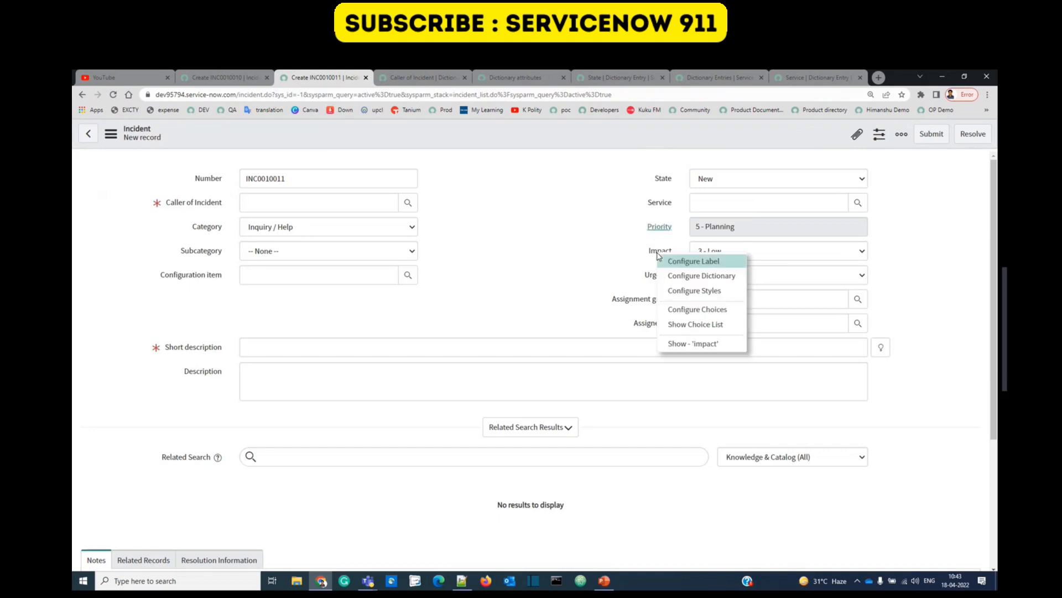
pyautogui.click(670, 323)
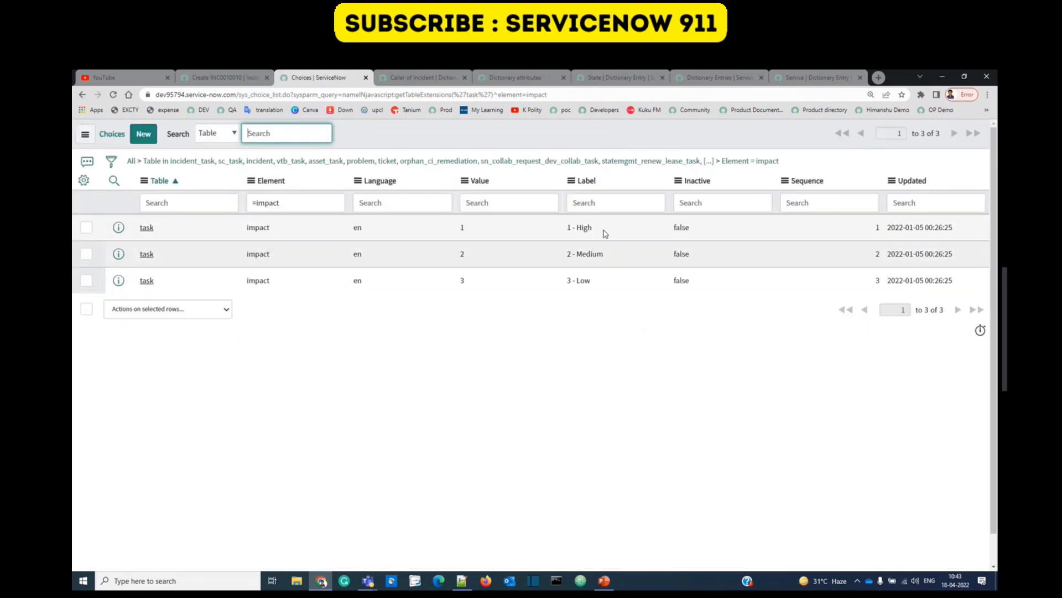
pyautogui.click(602, 233)
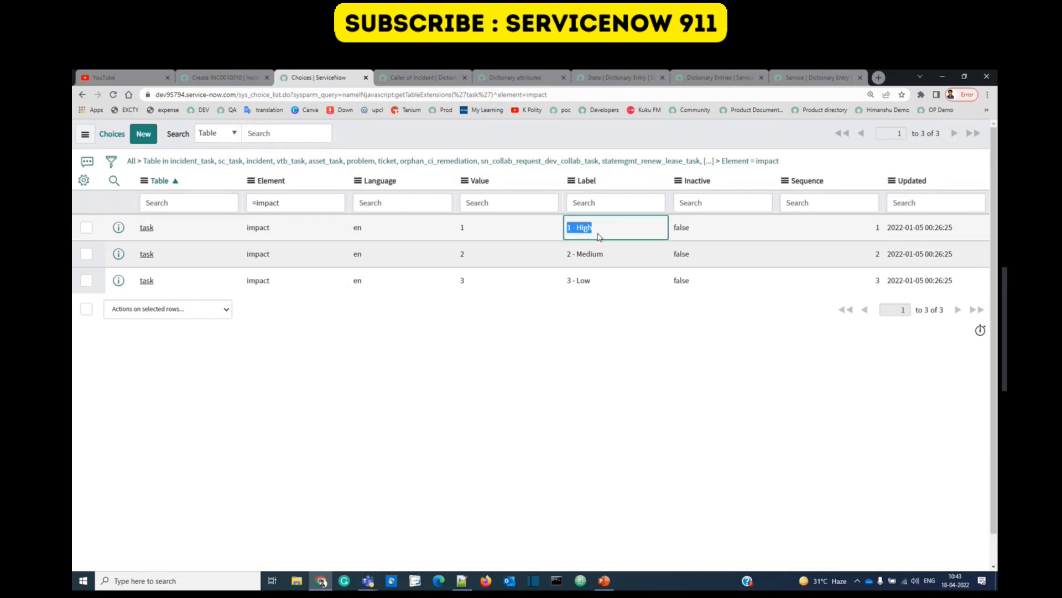
pyautogui.moveTo(602, 235); pyautogui.dragTo(567, 234)
pyautogui.moveTo(462, 229); pyautogui.dragTo(481, 231)
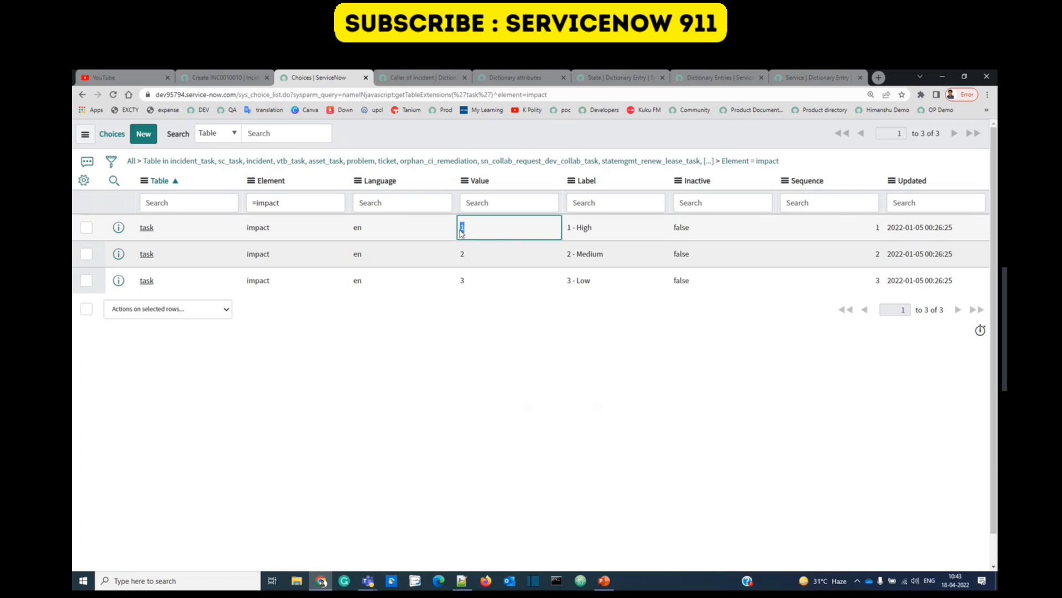
pyautogui.click(480, 253)
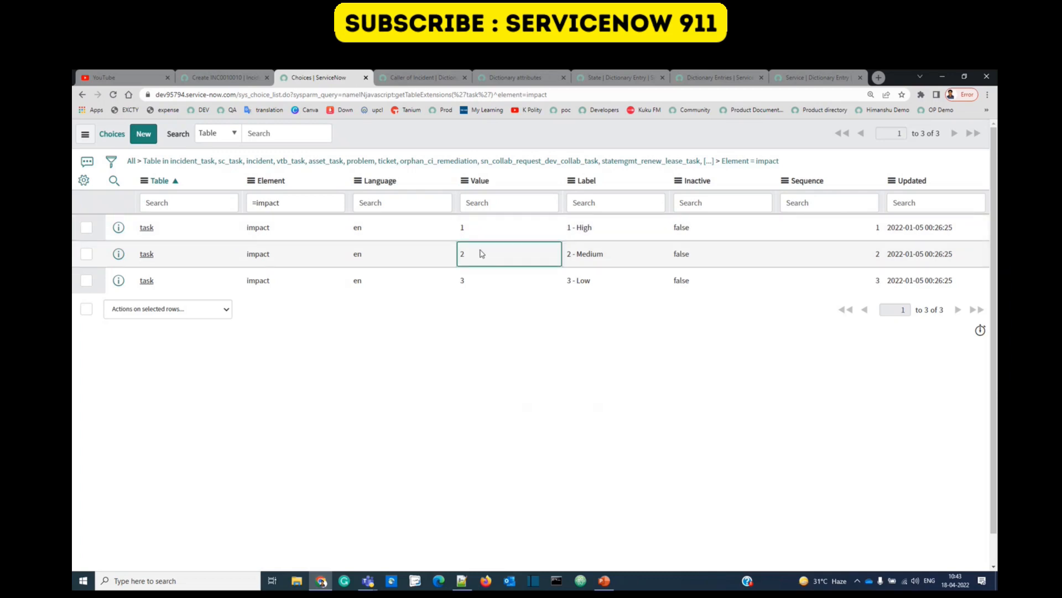